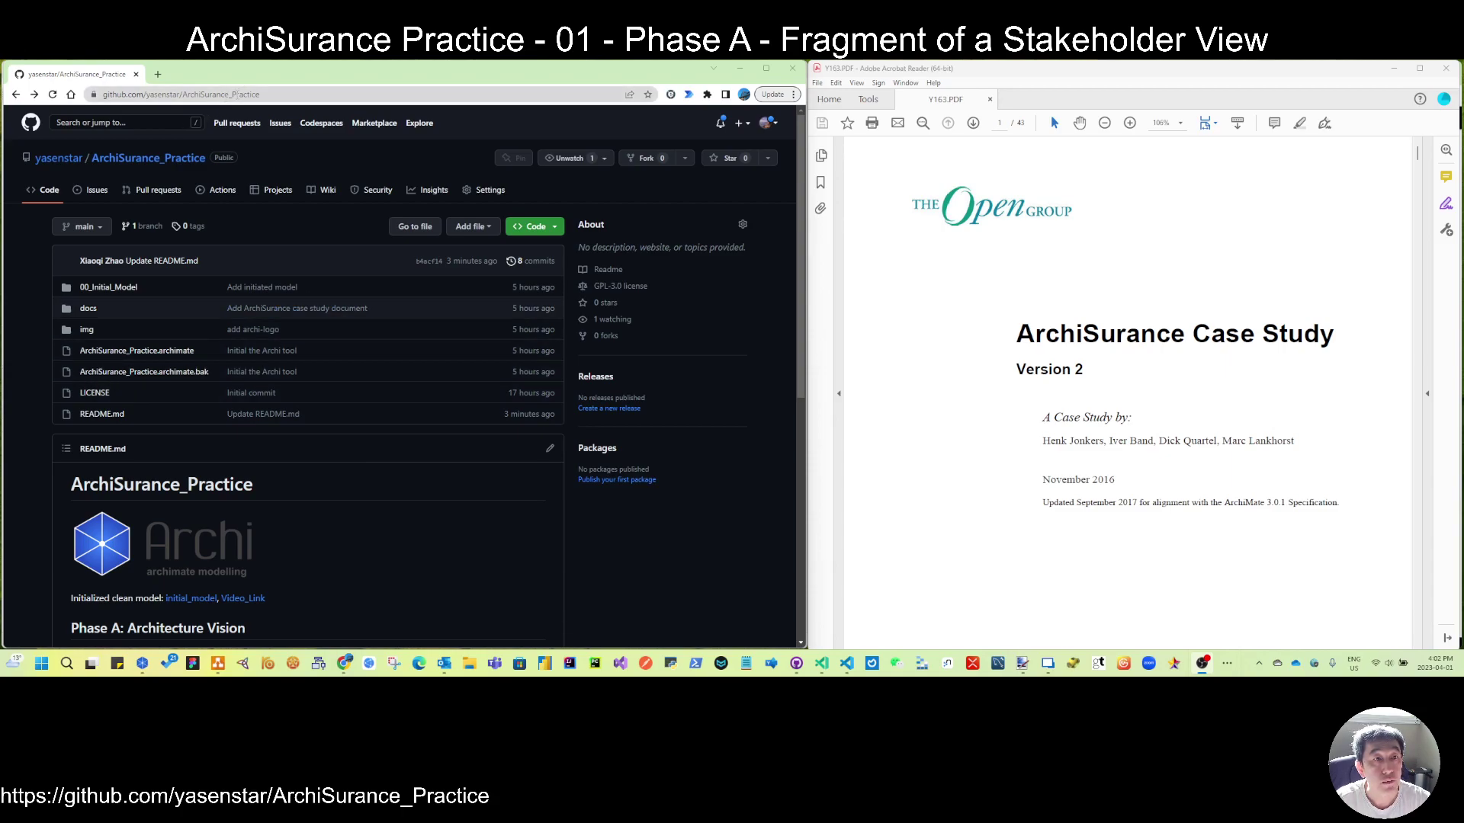
Browse the 00_Initial_Model folder, then scroll the repository README's Phase A figure list
left_click(135, 296)
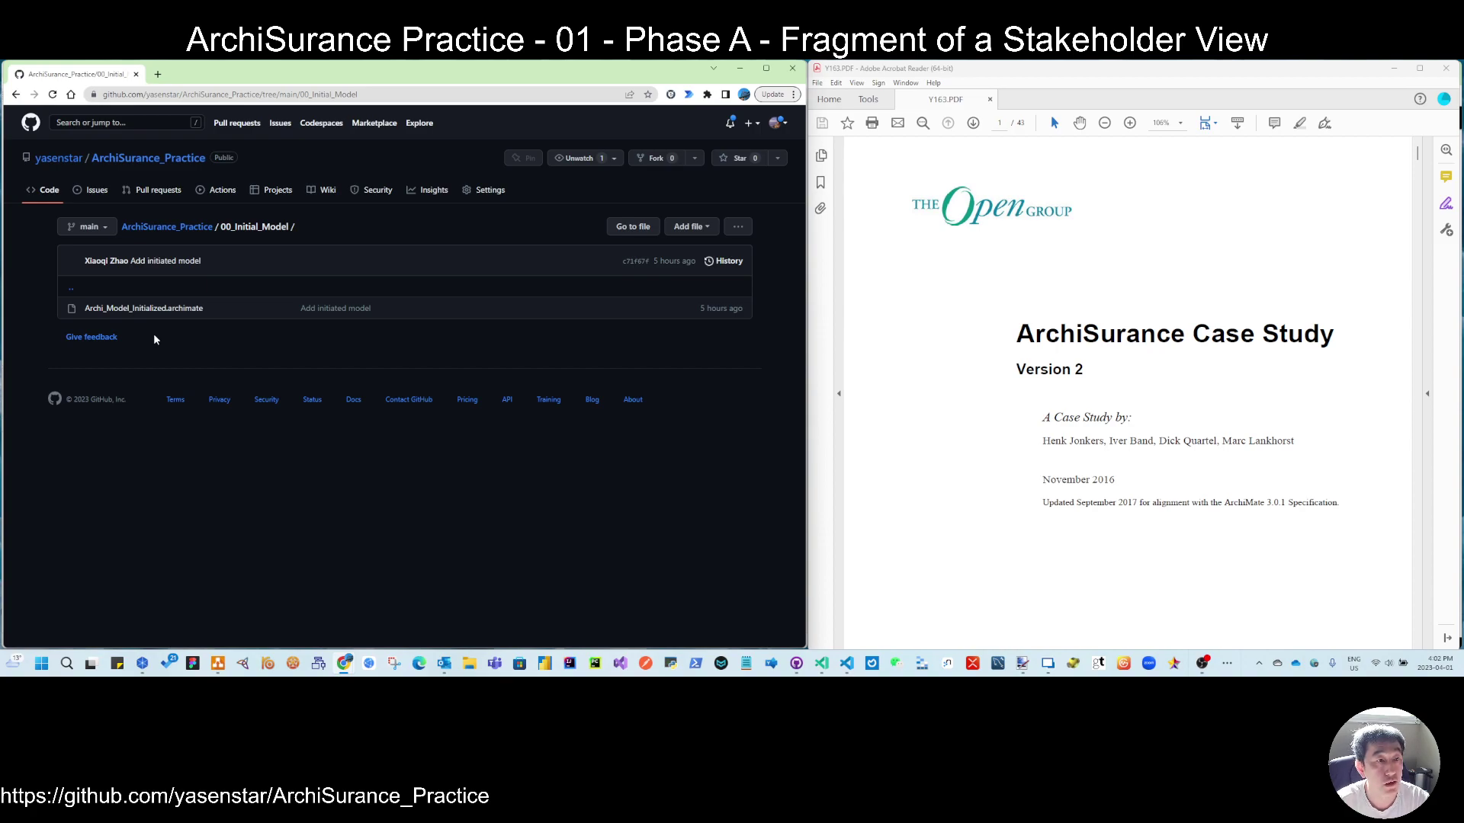
left_click(16, 95)
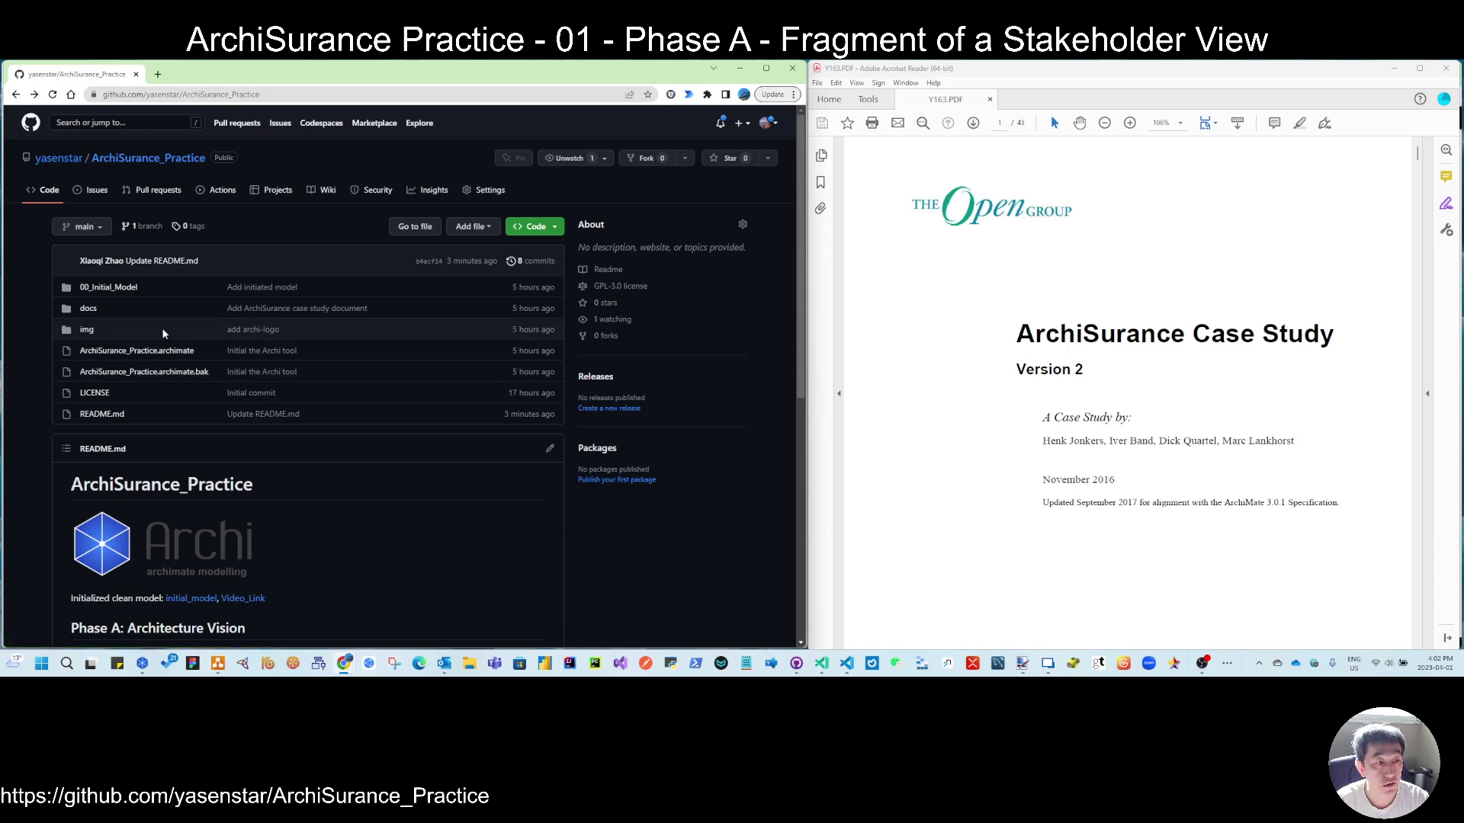
scroll(194, 349, "down", 3)
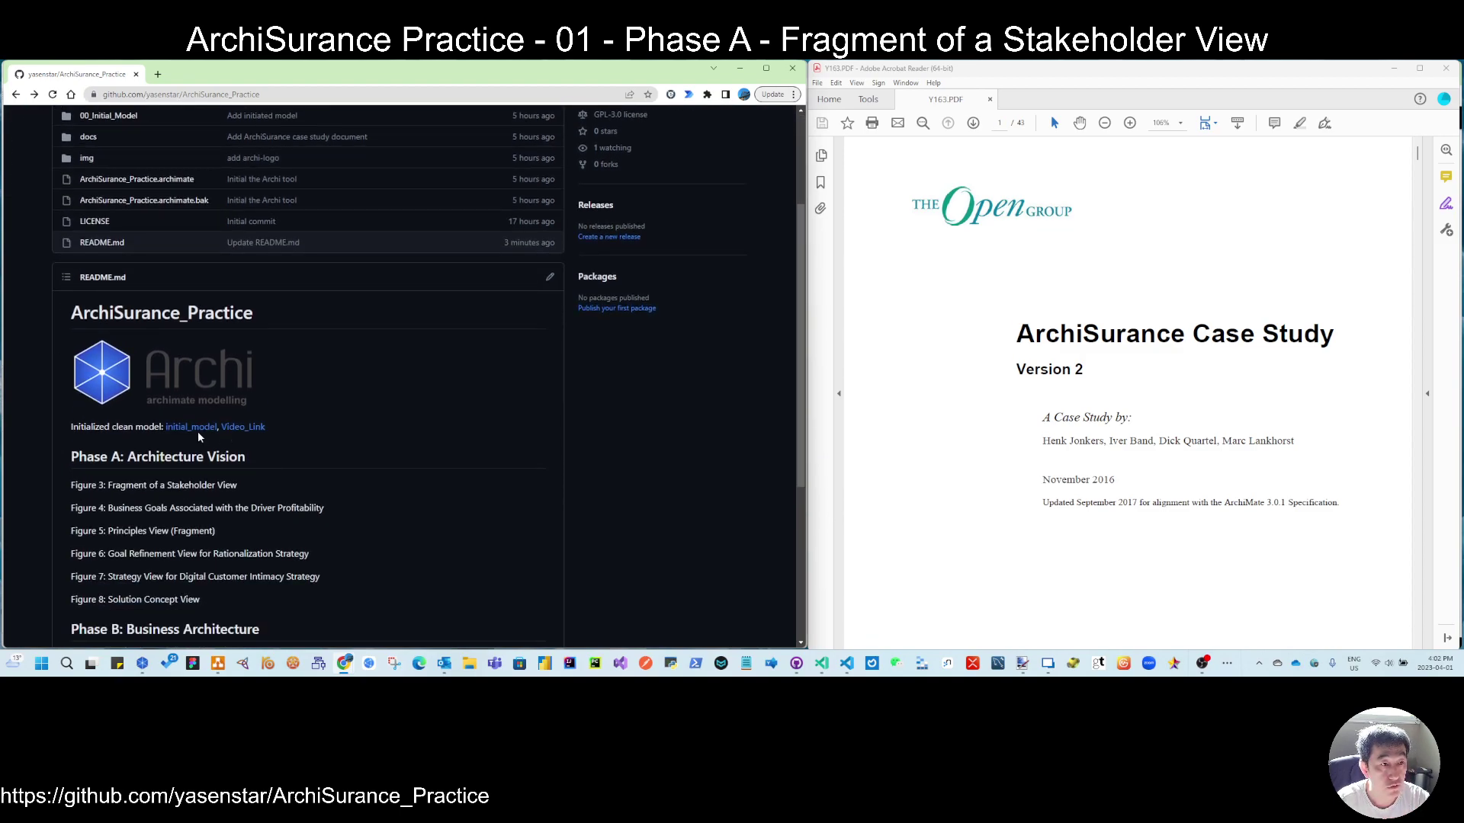
scroll(198, 435, "down", 2)
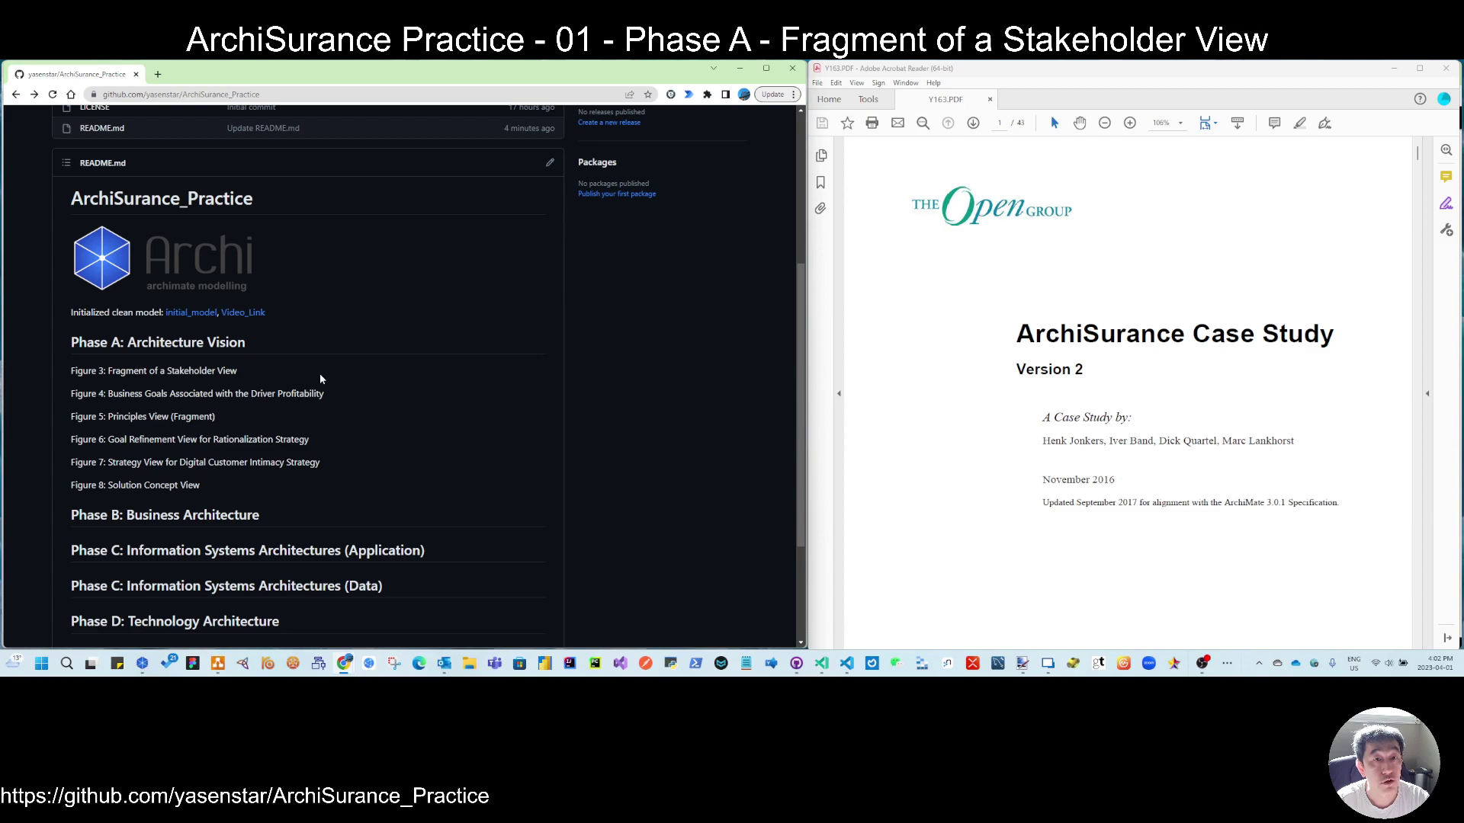
scroll(321, 379, "up", 5)
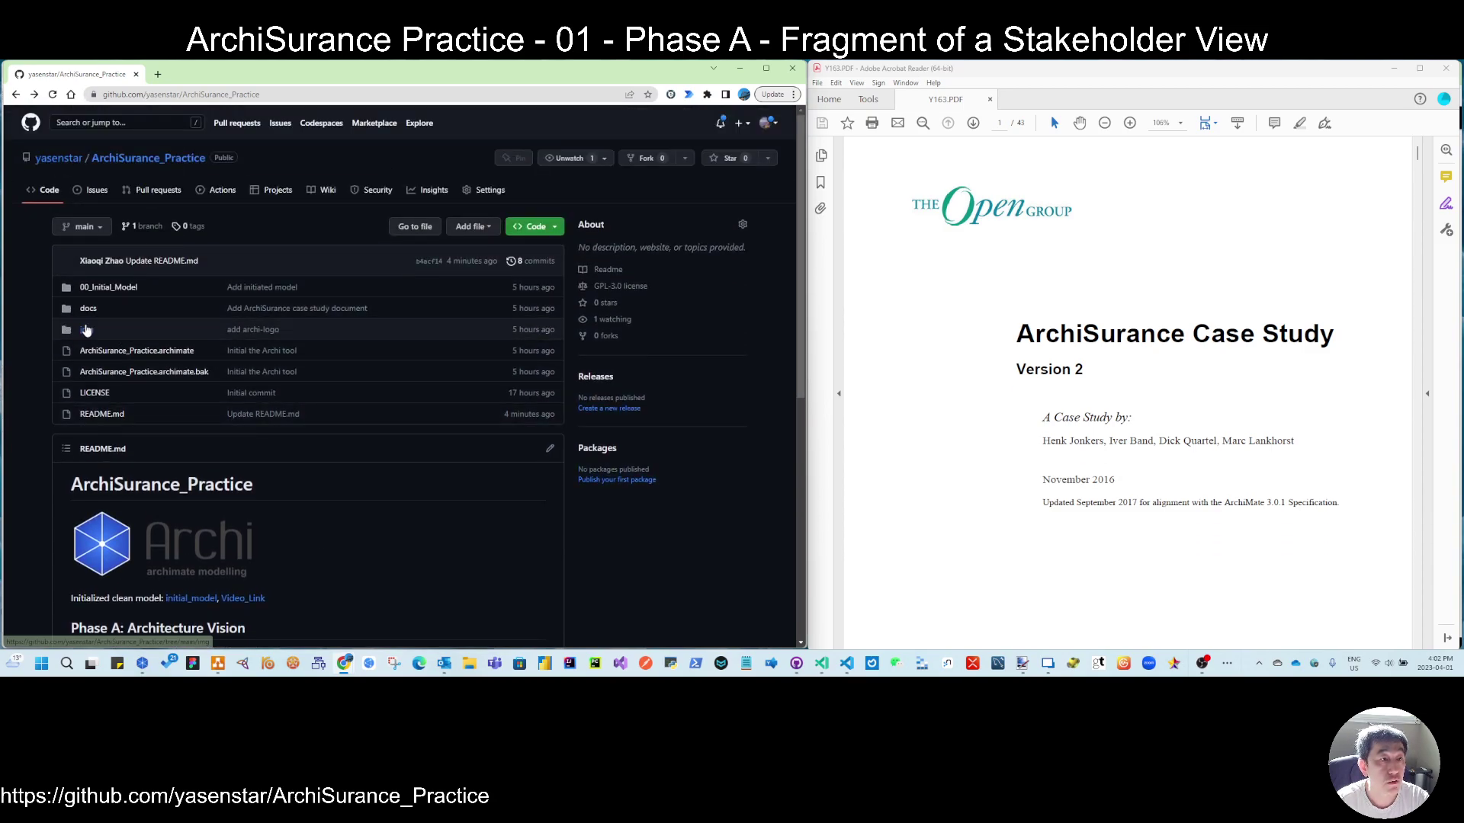
Minimize Chrome and scroll the case study PDF down to page 10's Phase A section
left_click(739, 70)
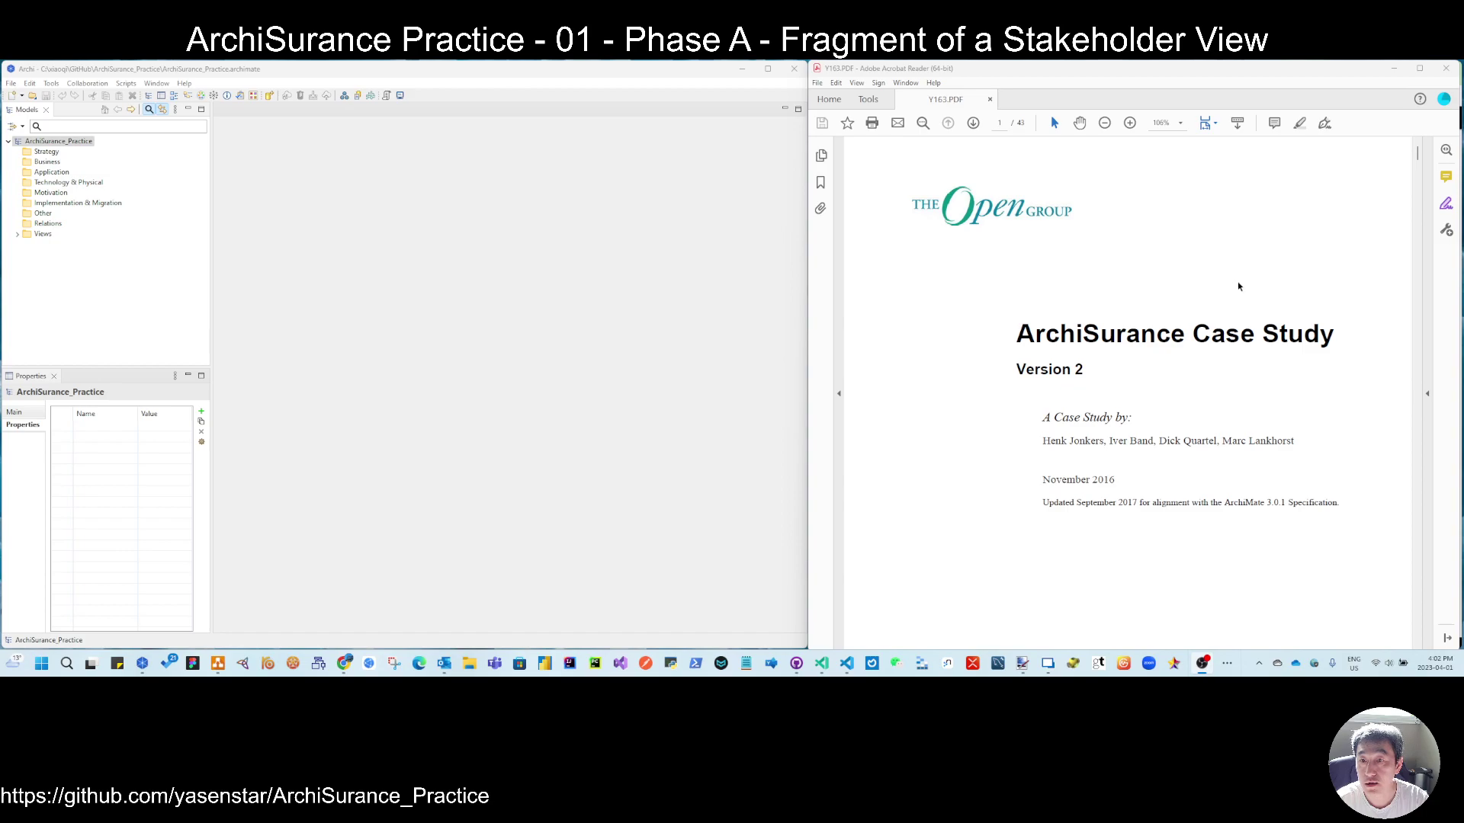
scroll(1316, 326, "down", 10)
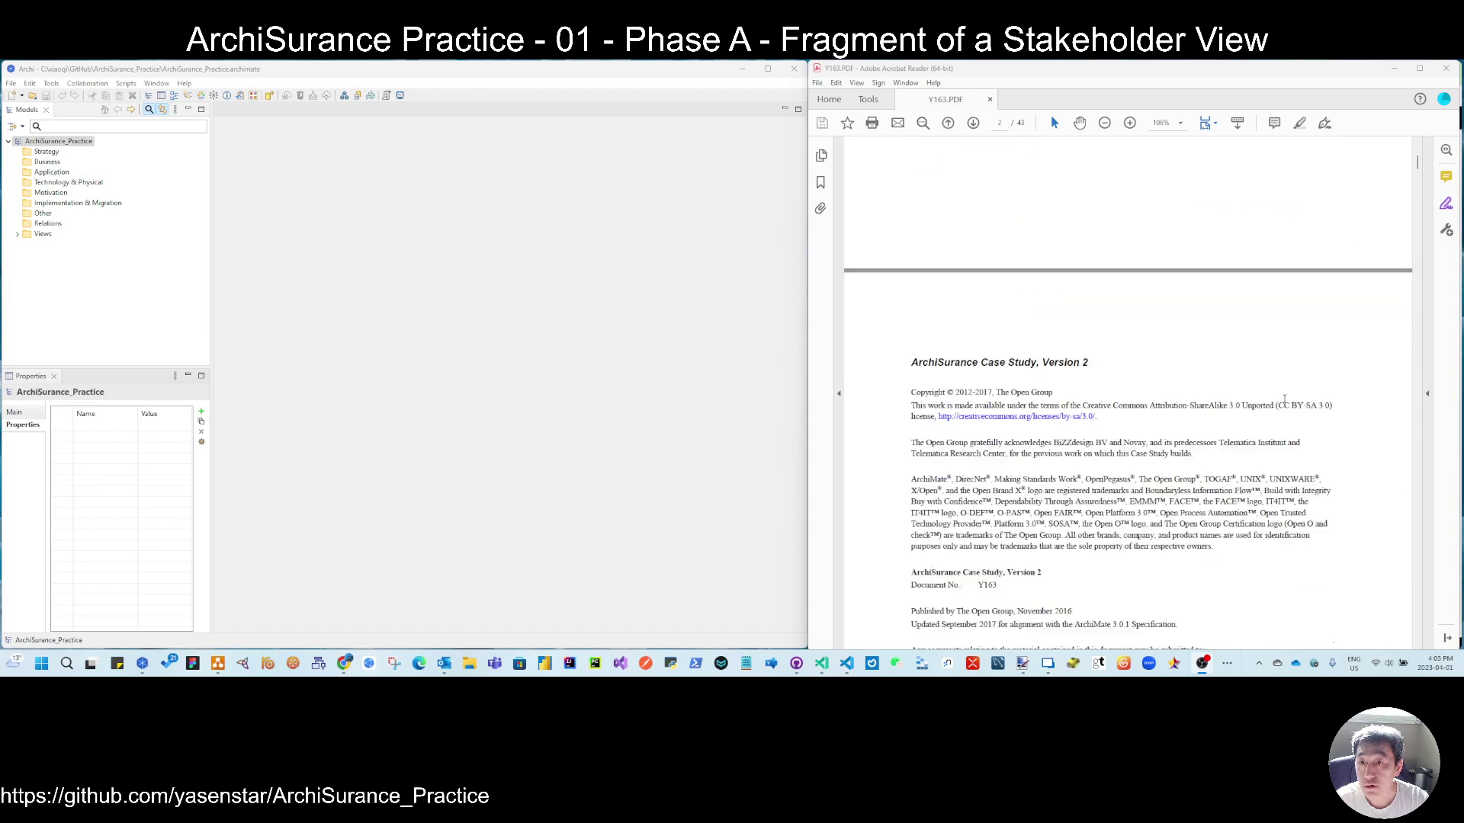
scroll(1266, 397, "down", 8)
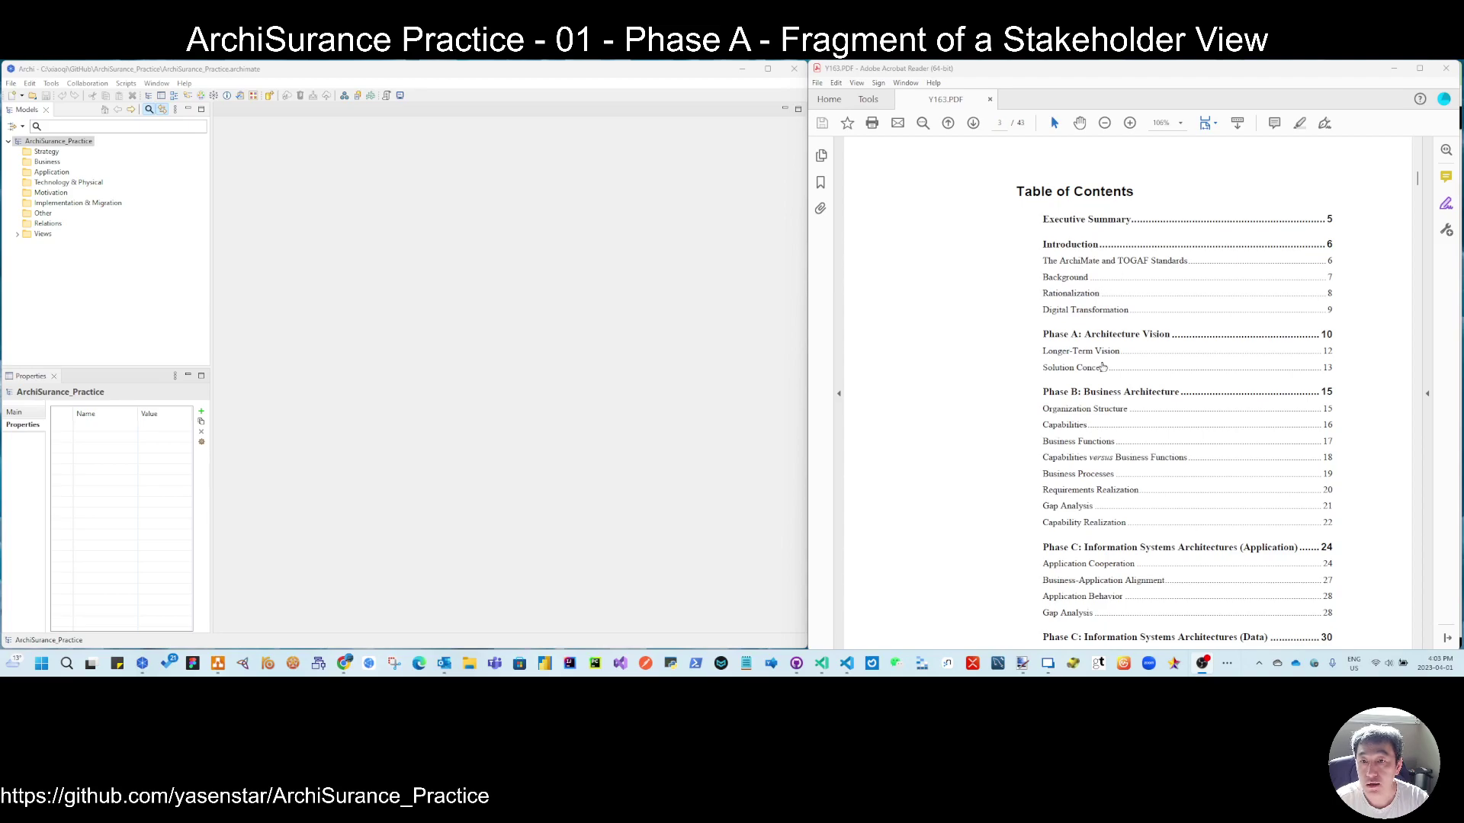
scroll(1107, 369, "down", 3)
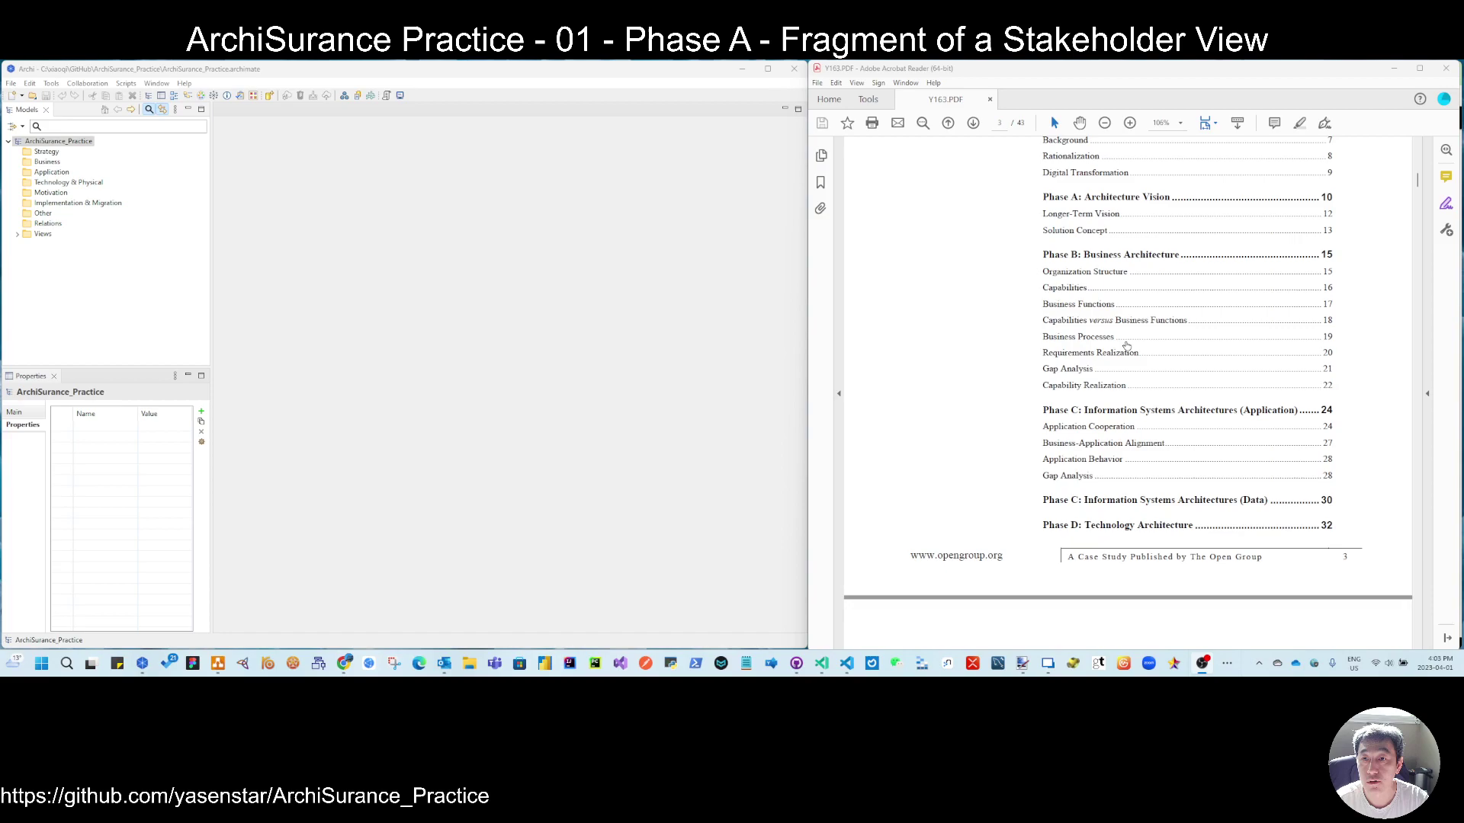
scroll(1121, 338, "down", 20)
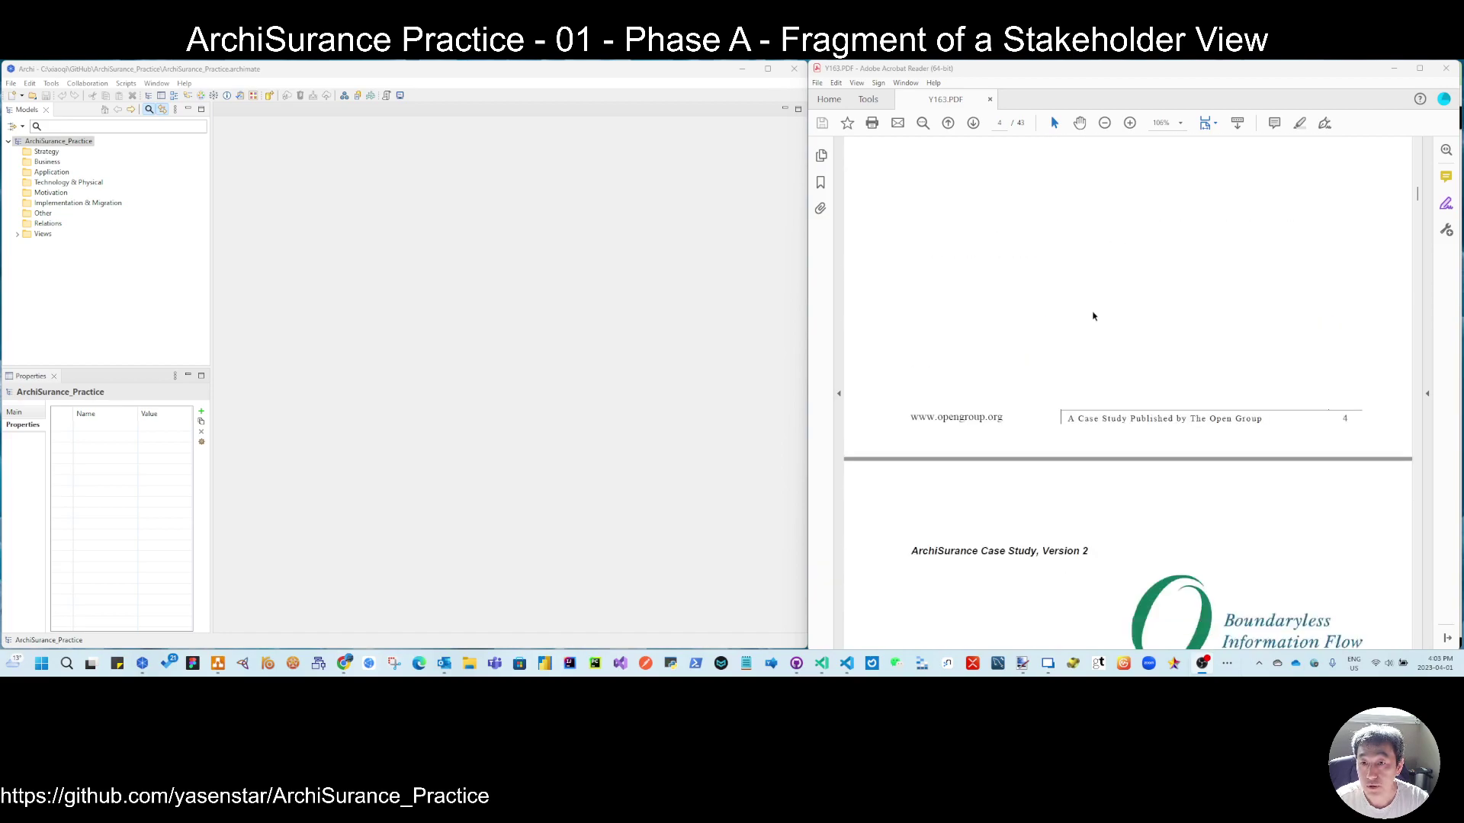
scroll(1093, 289, "down", 15)
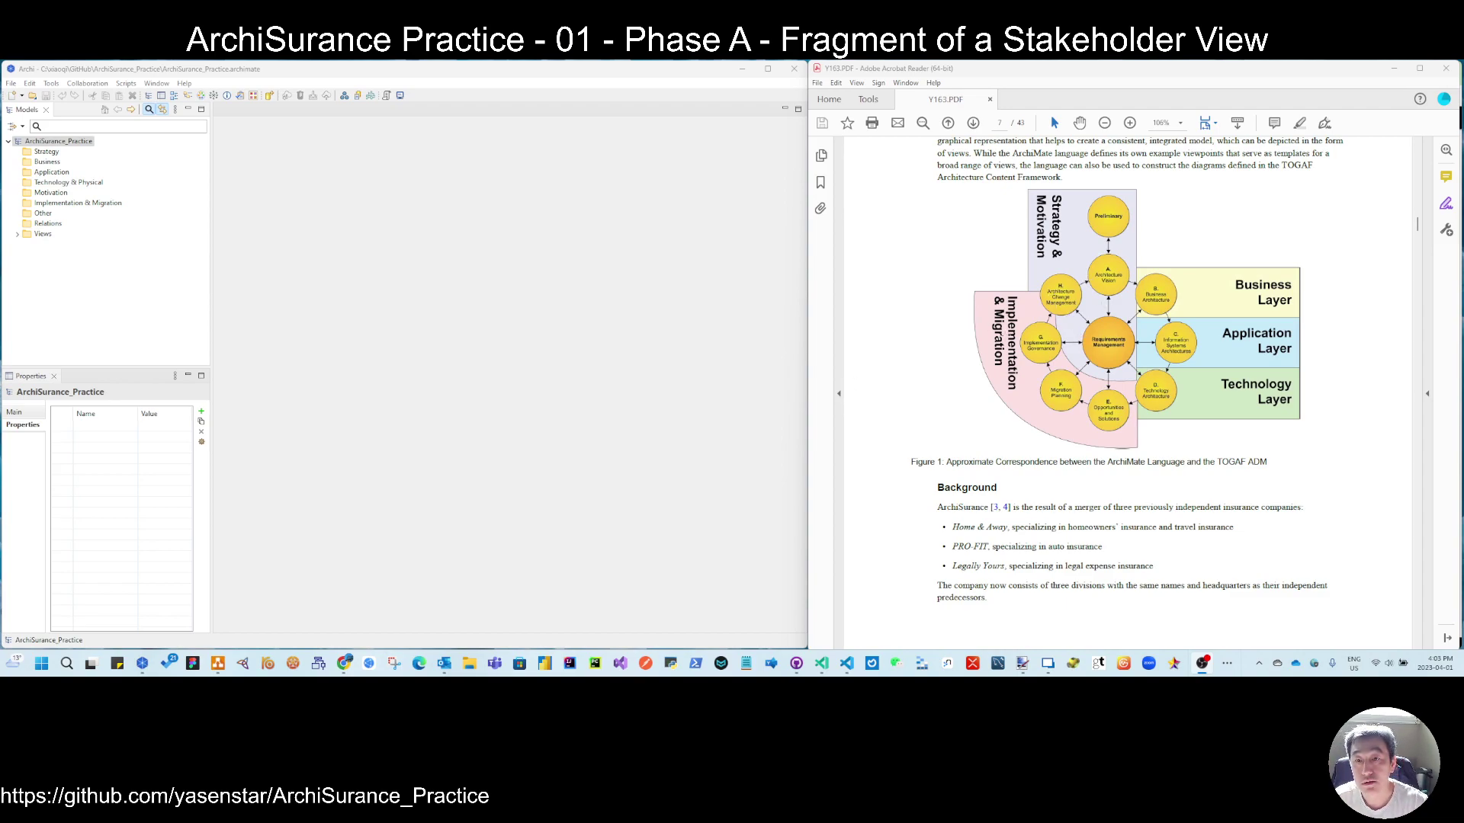
scroll(1151, 464, "down", 10)
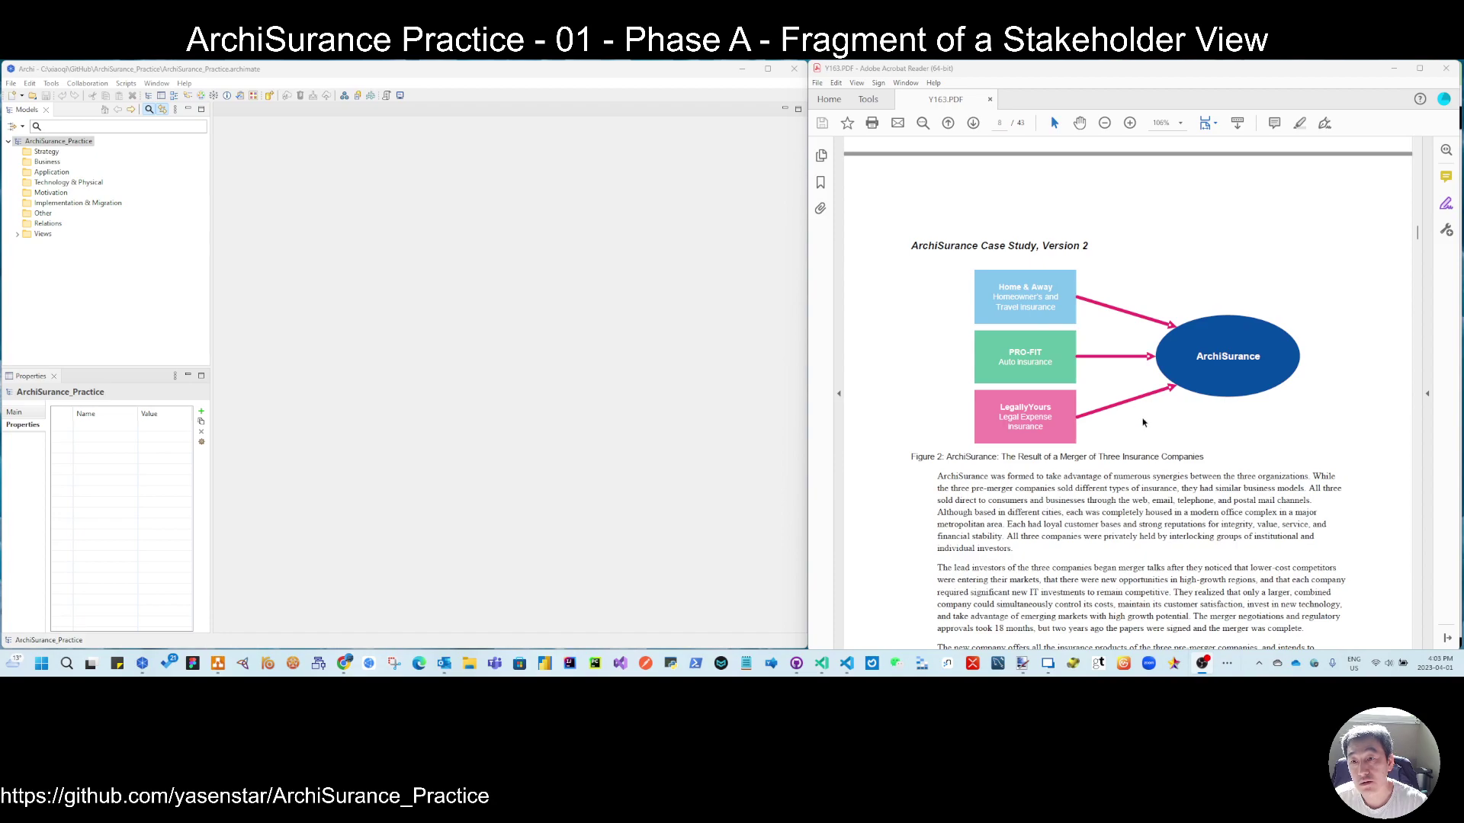
scroll(1142, 422, "down", 15)
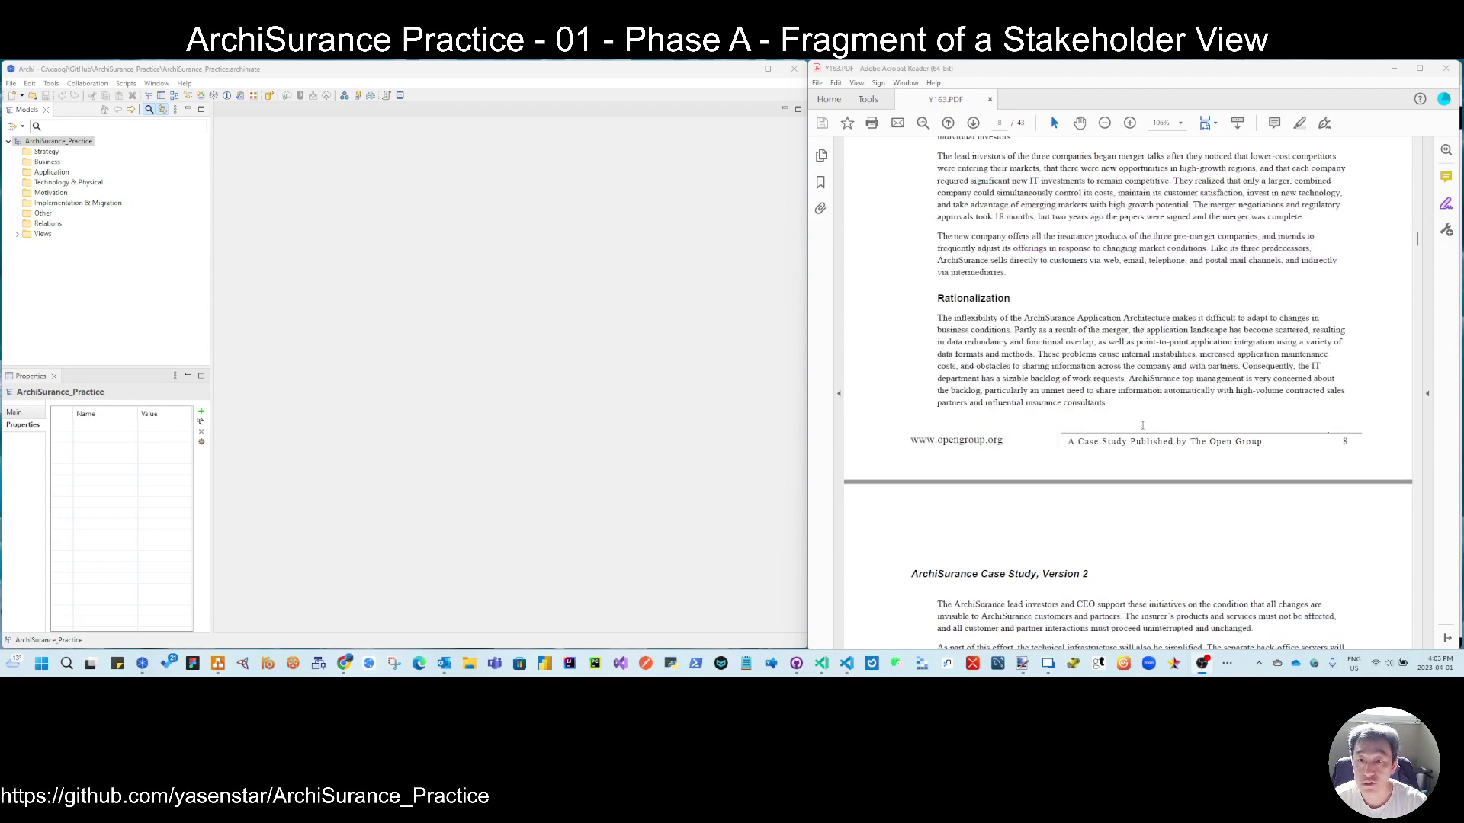
Frame Figure 3 fully in the PDF and select Archi's Motivation folder
scroll(1144, 431, "down", 5)
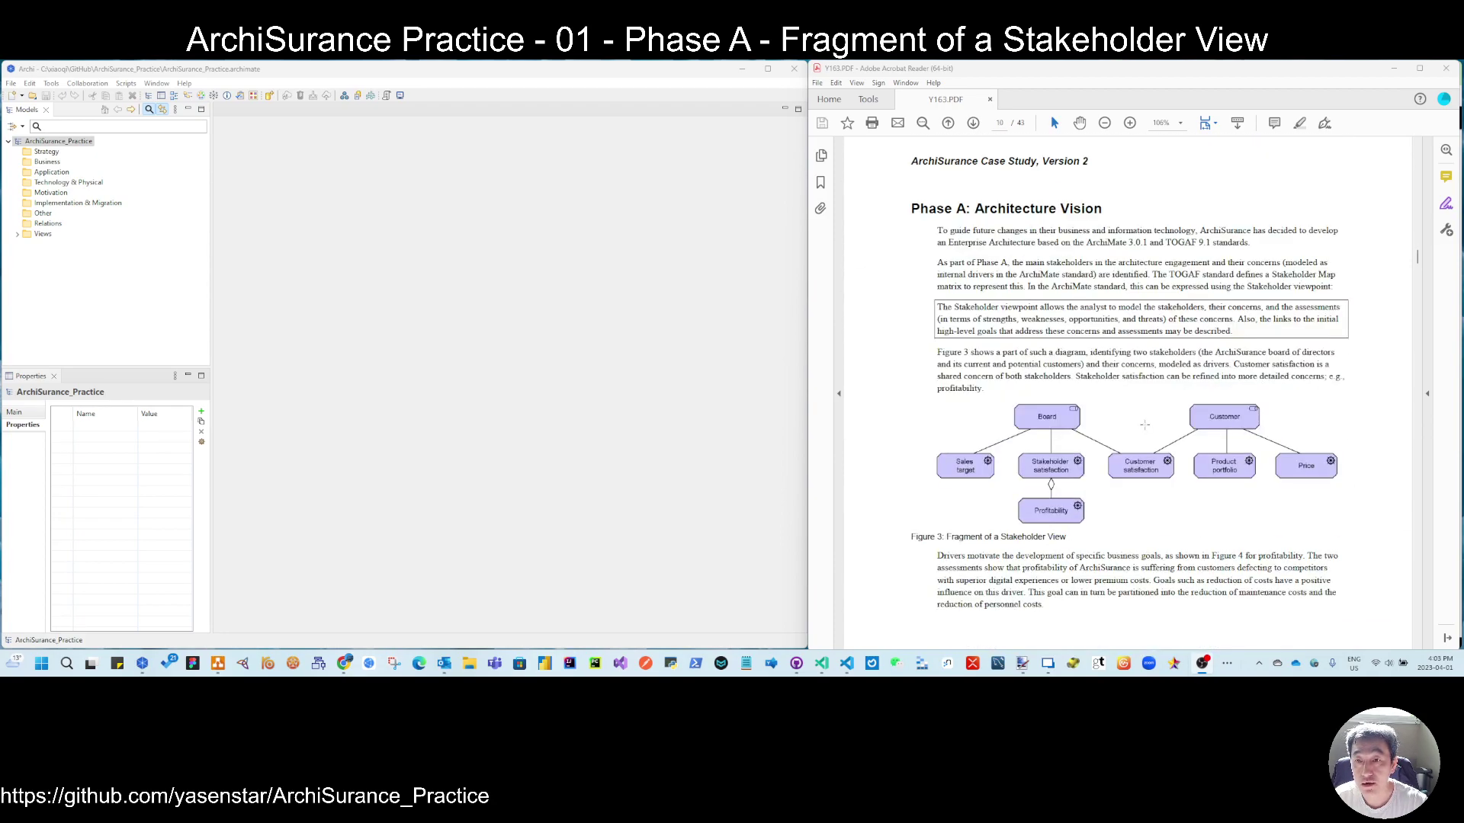
scroll(1069, 434, "down", 2)
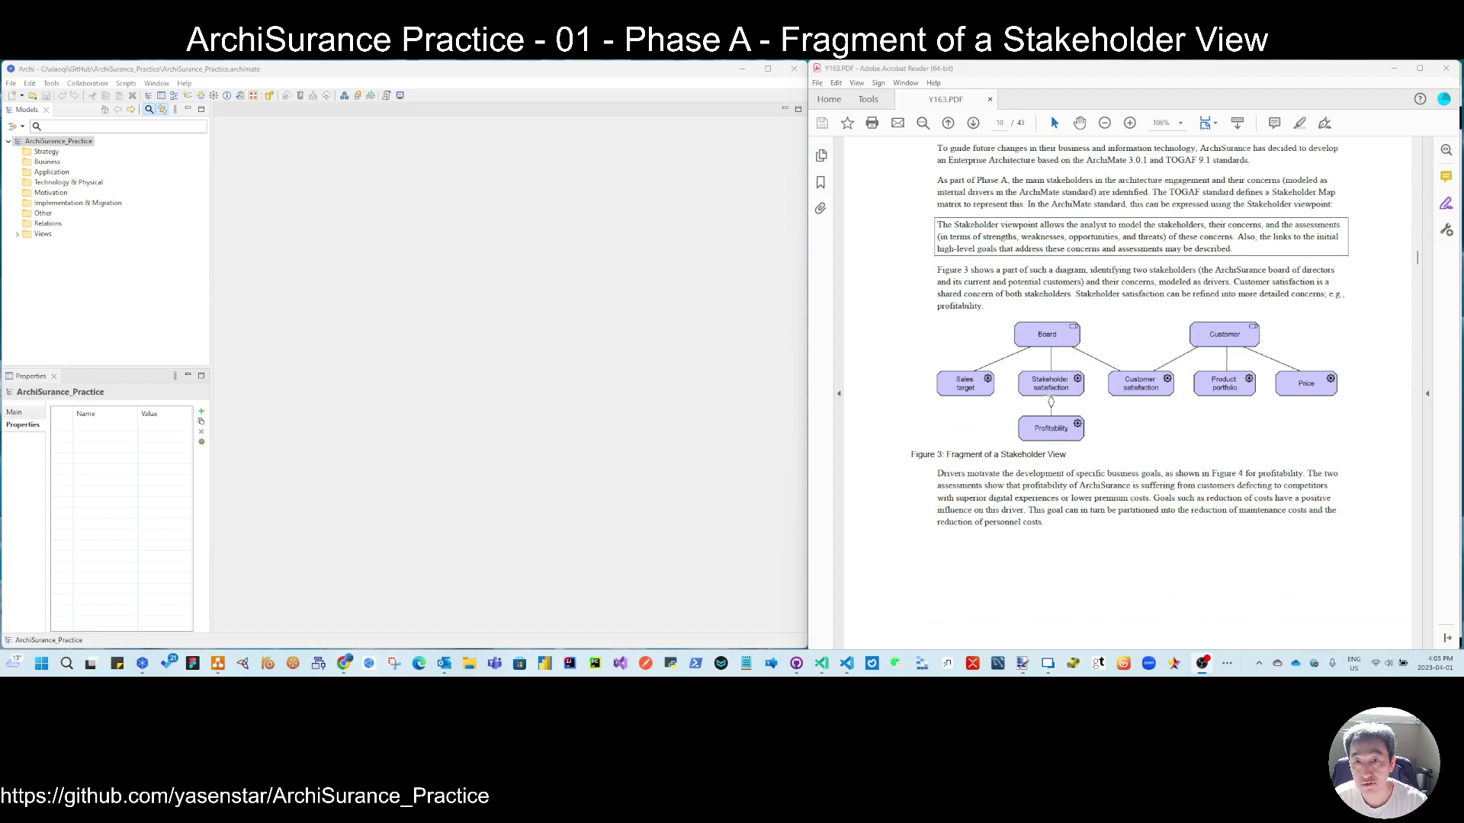
scroll(1057, 374, "up", 1)
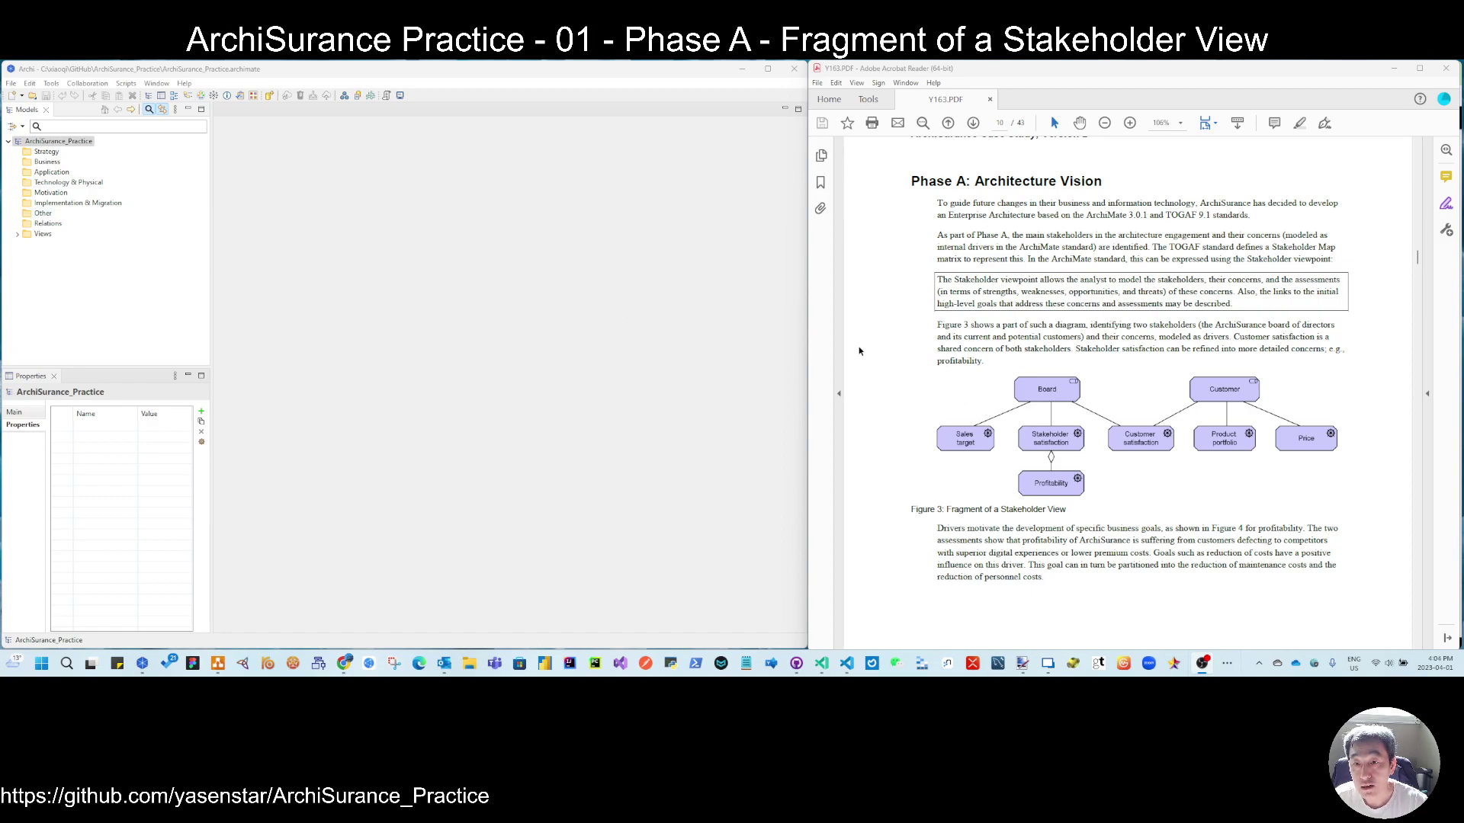
left_click(48, 193)
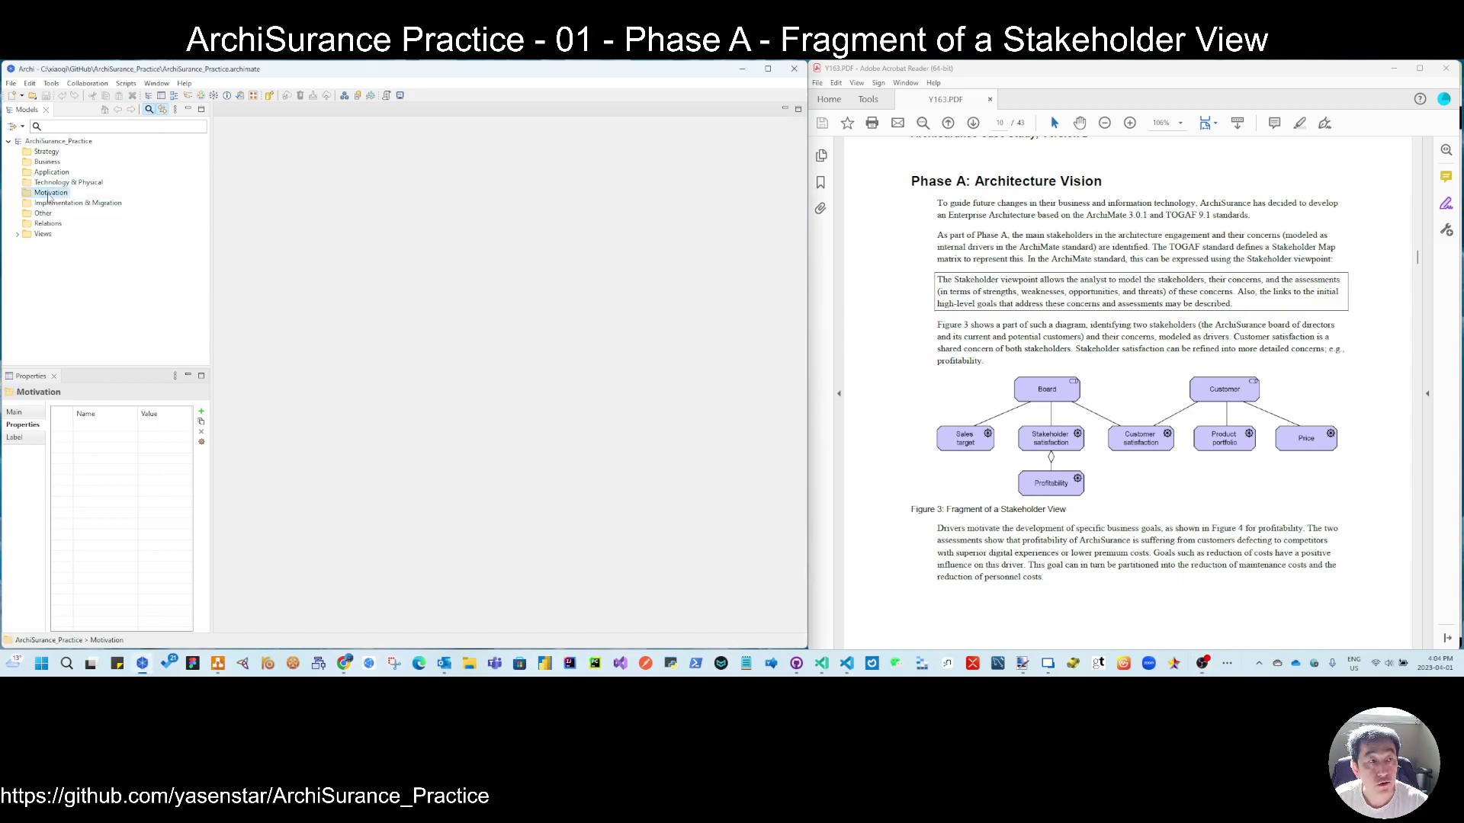
Create a Stakeholder element named Board in the Motivation folder
right_click(48, 196)
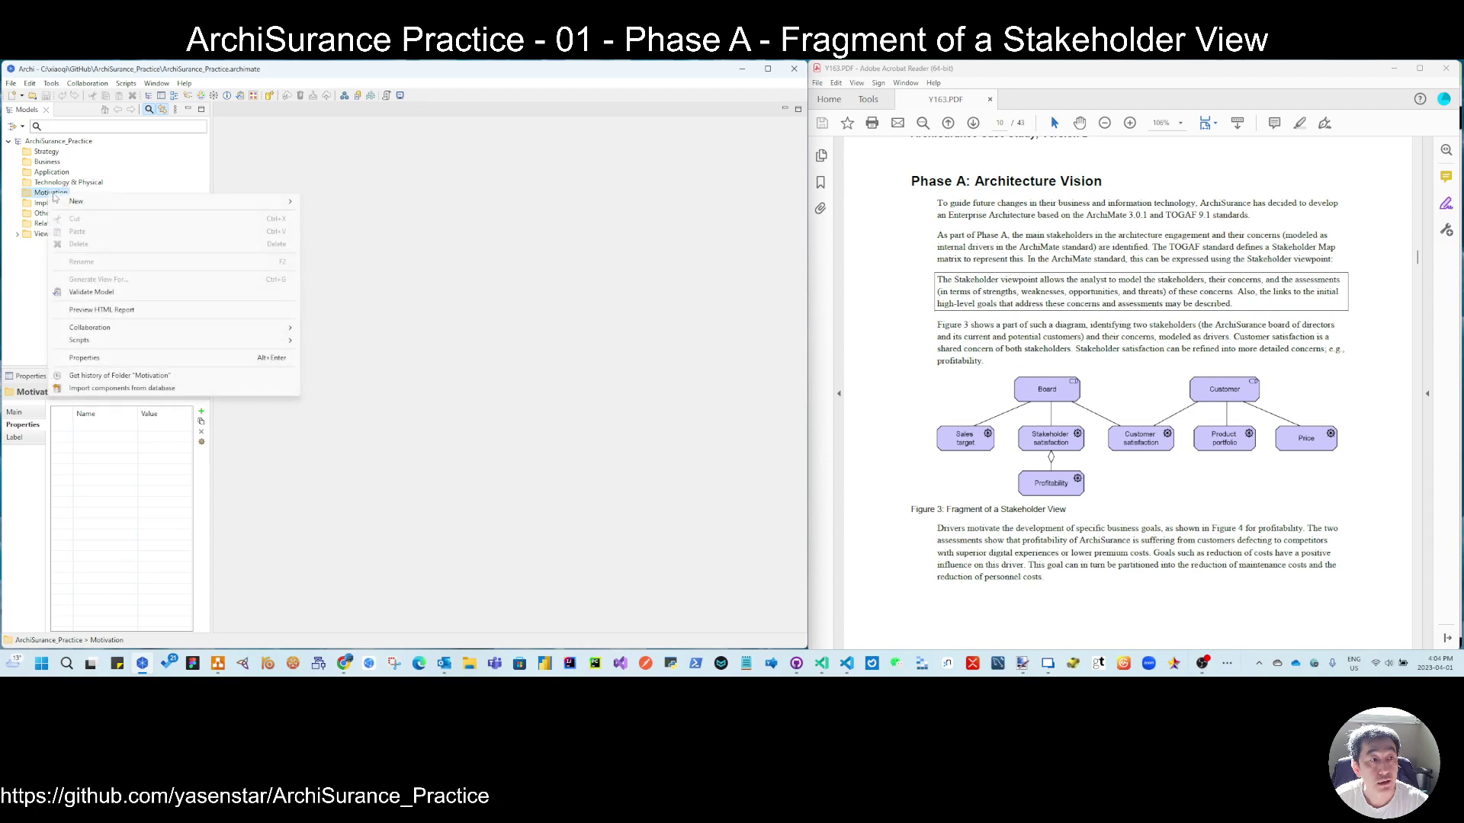
mouse_move(275, 208)
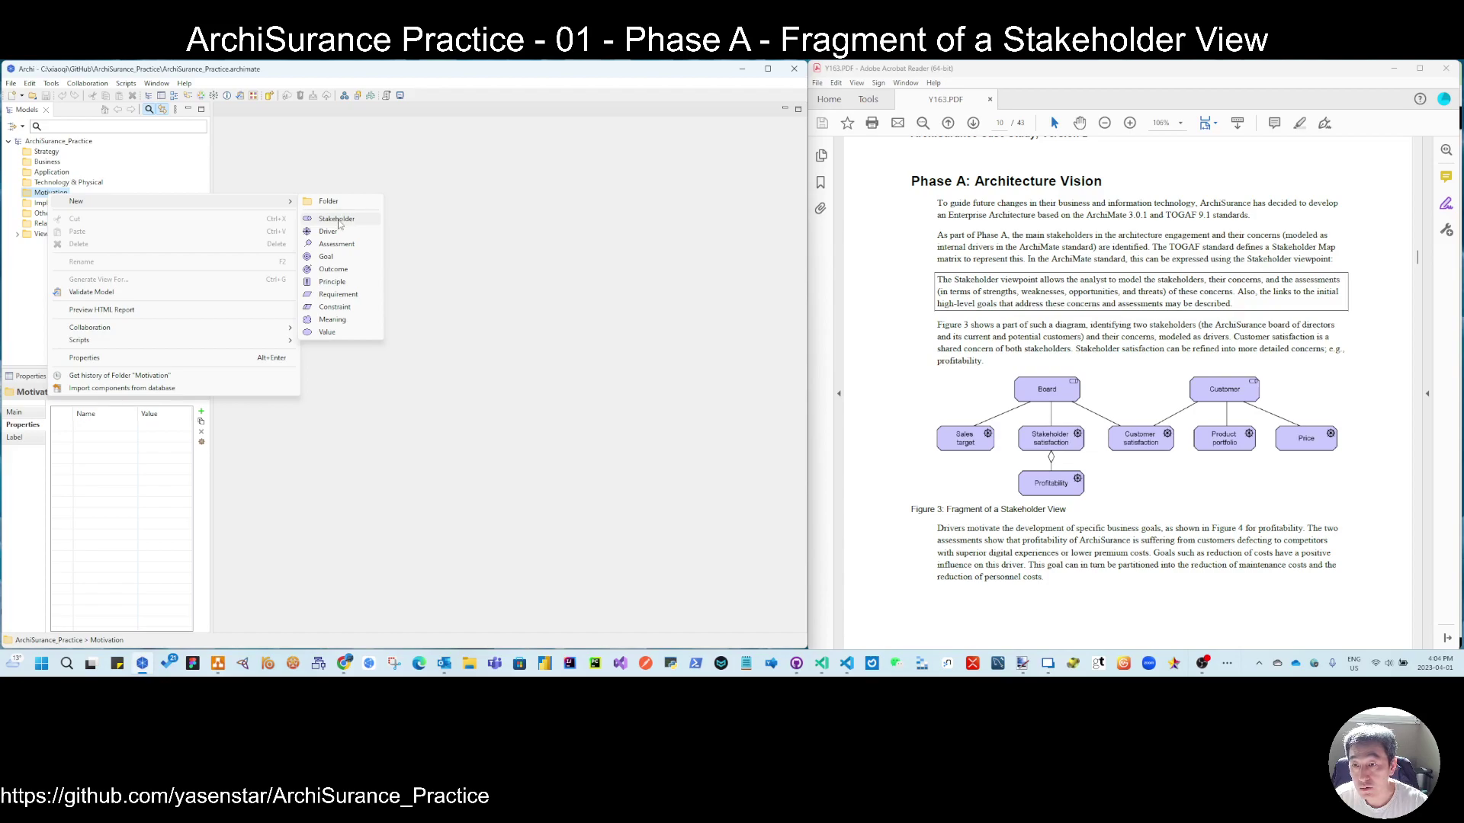
left_click(338, 219)
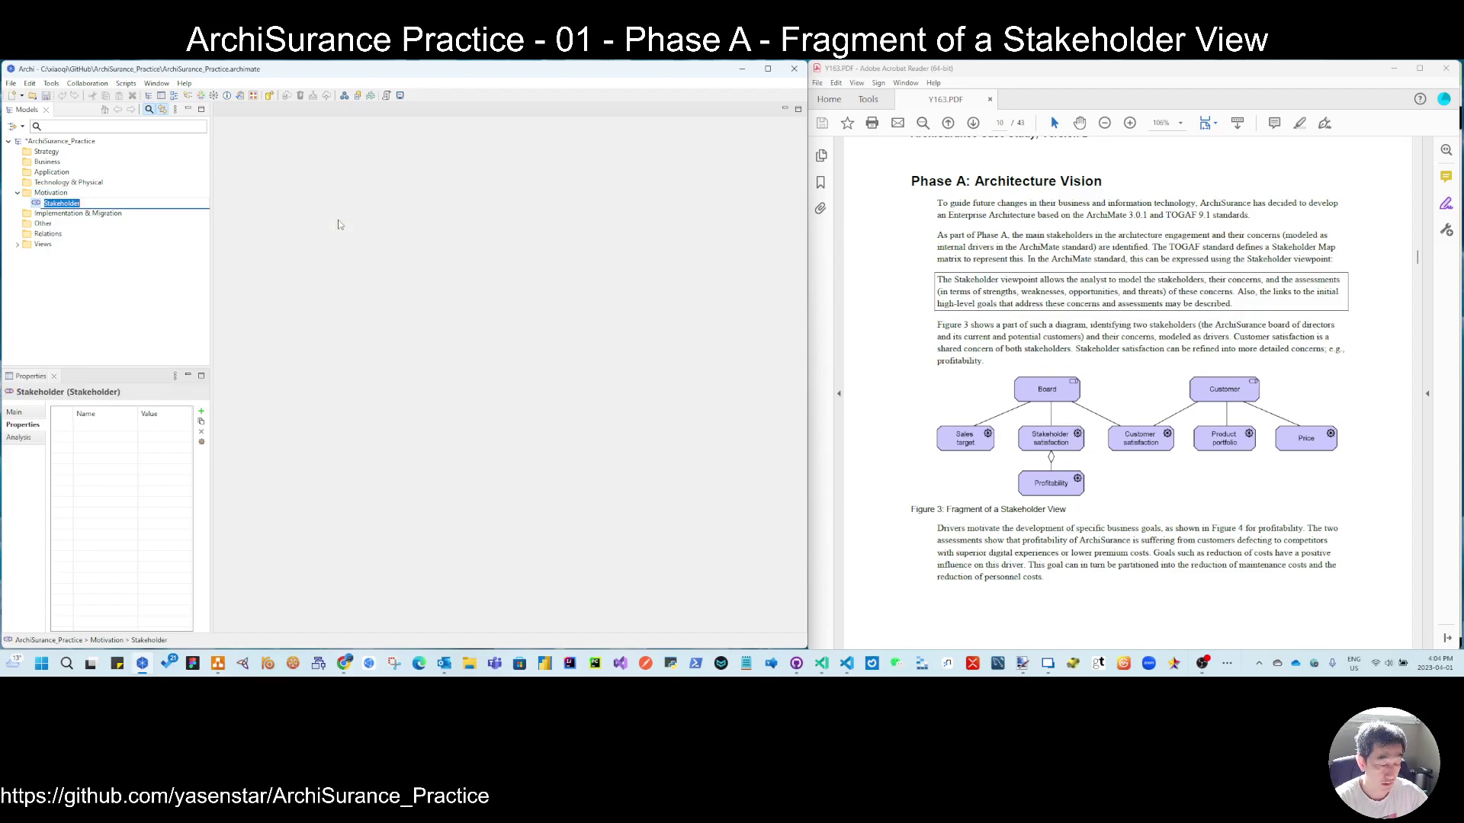
type("Board")
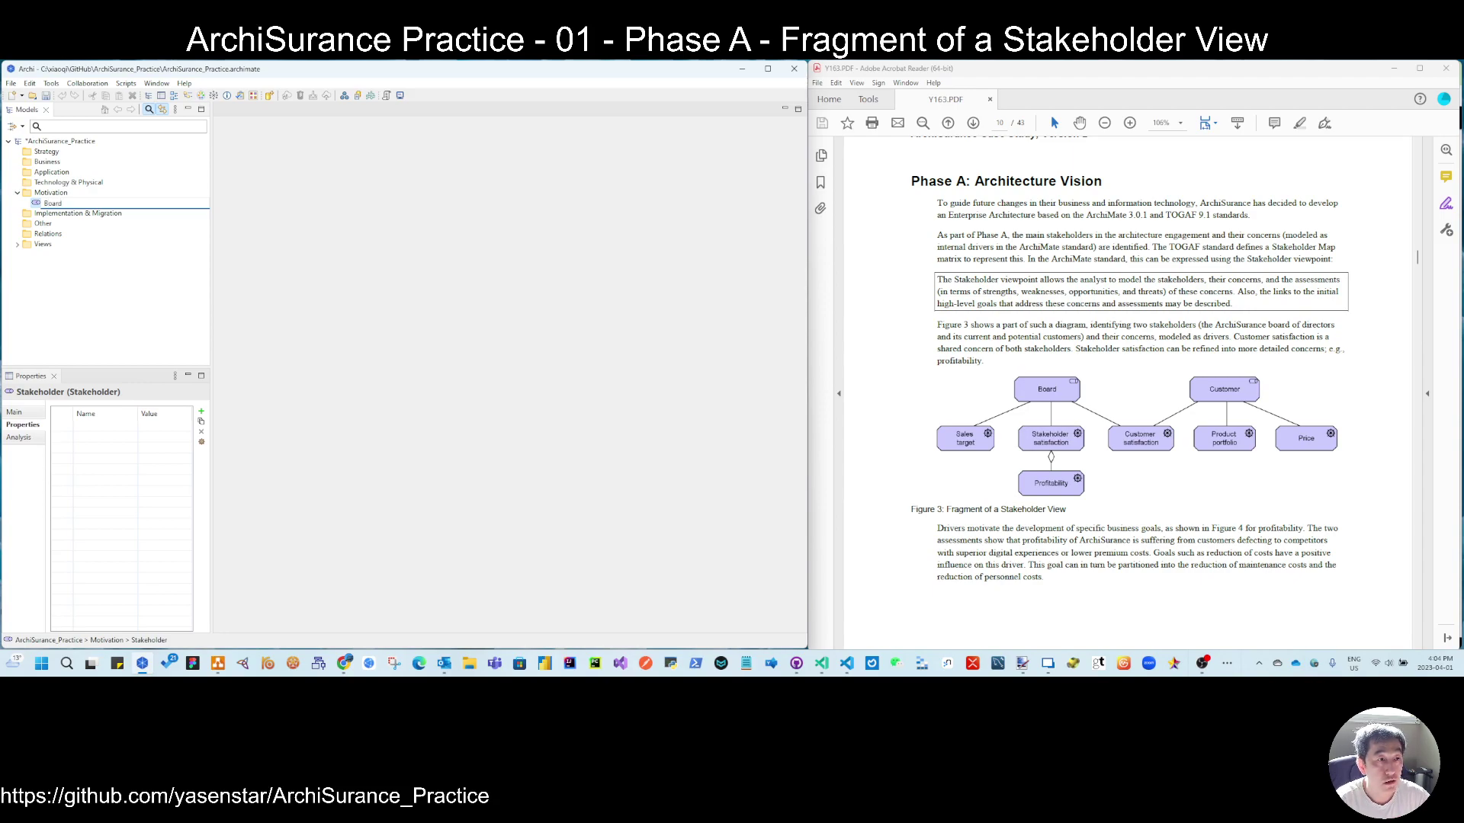
key("Return")
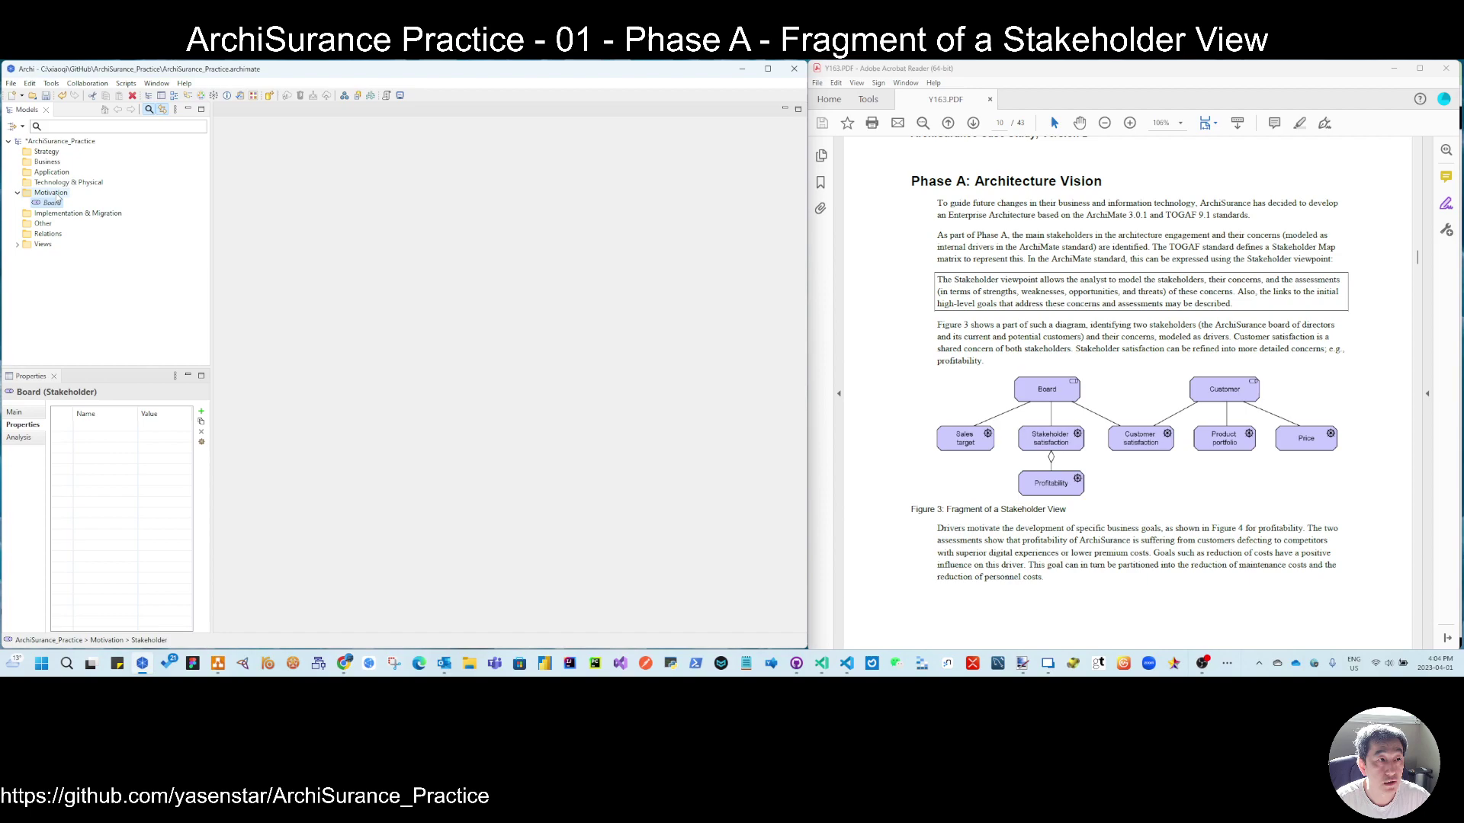
Add a second Stakeholder element named Customer
right_click(56, 196)
mouse_move(152, 201)
left_click(343, 219)
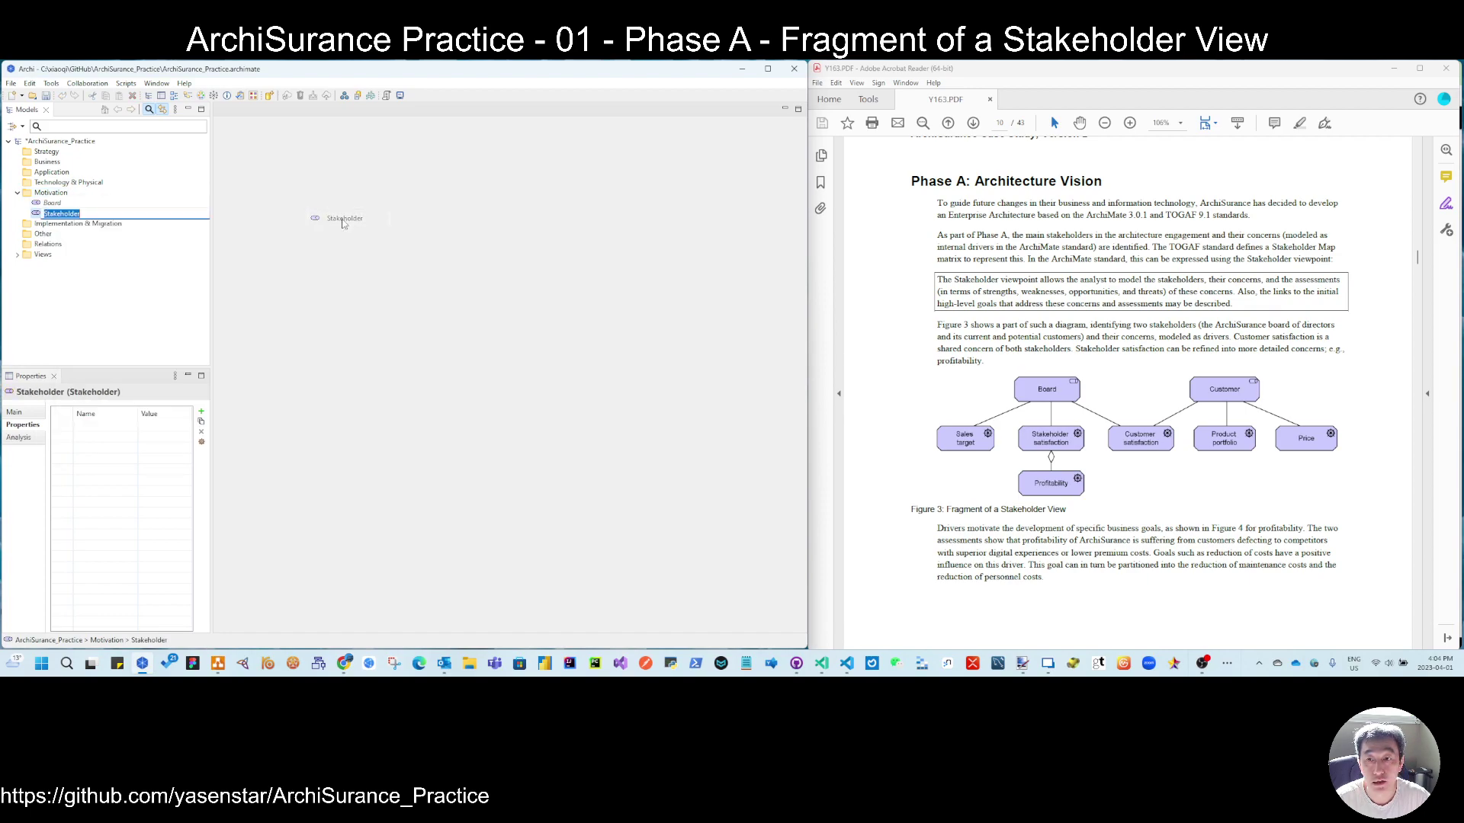
type("Customer")
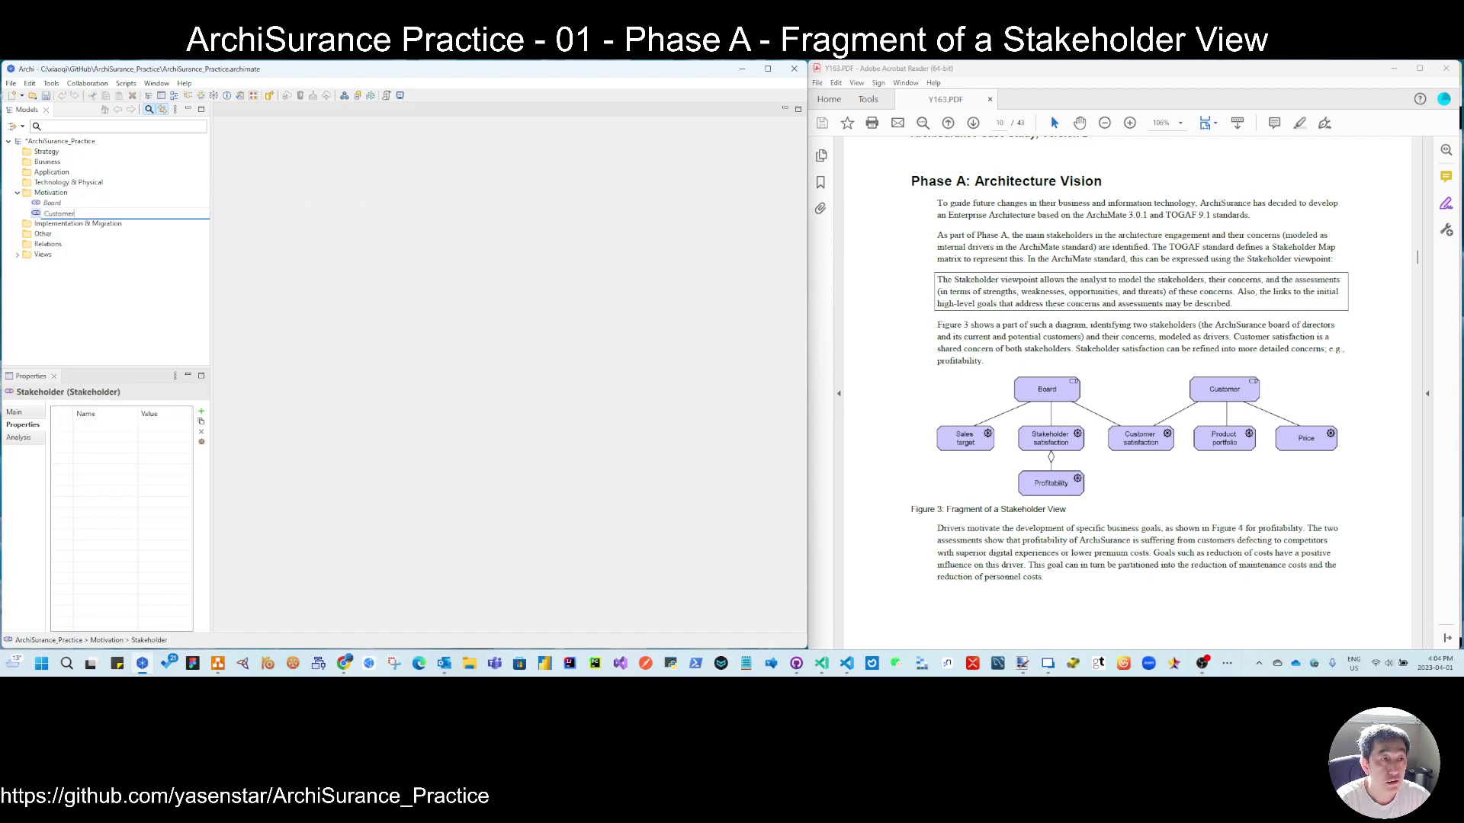
key("Return")
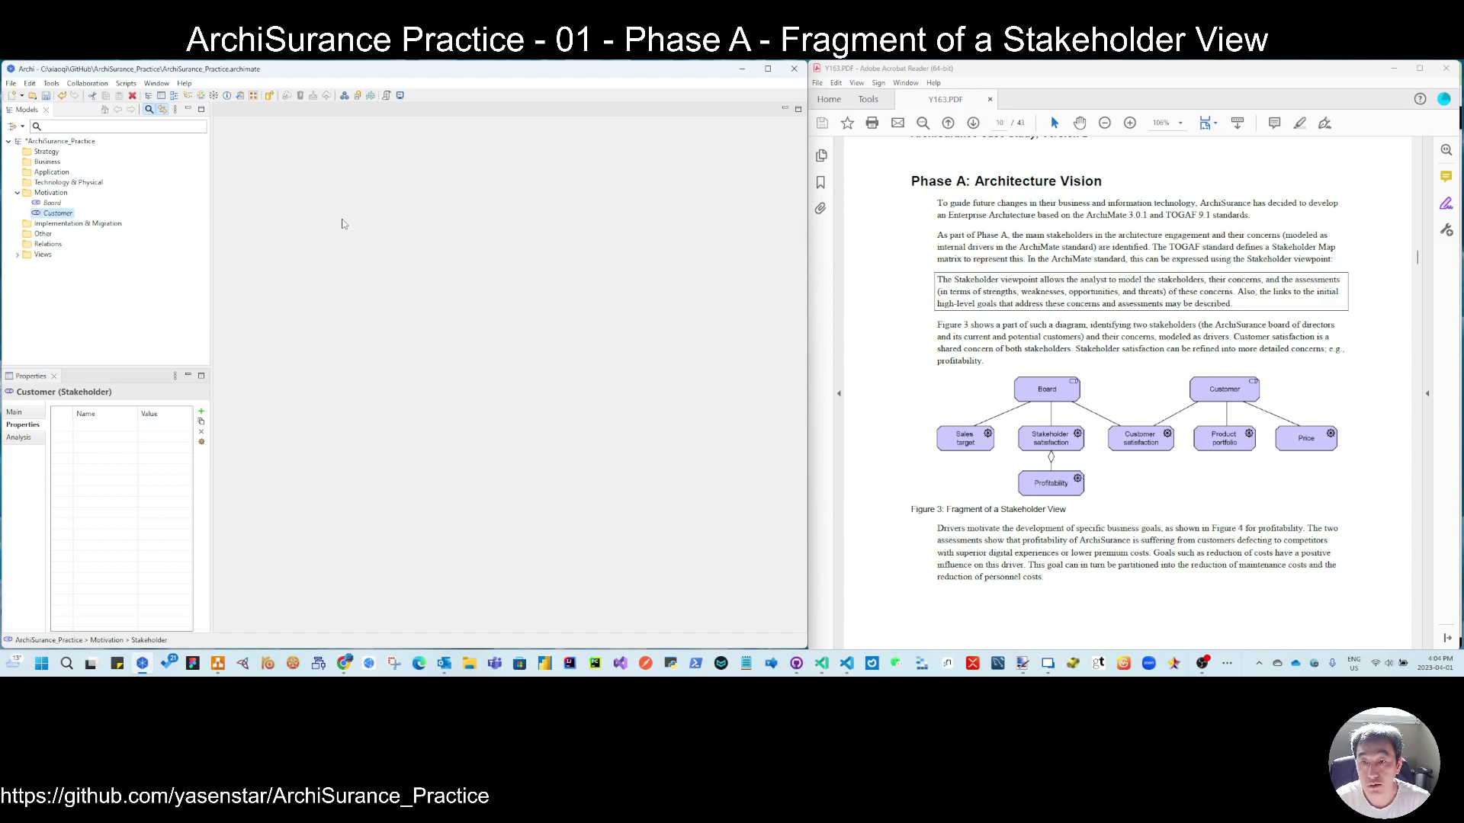
Create a Stakeholder subfolder under Motivation and move Board and Customer into it
right_click(64, 196)
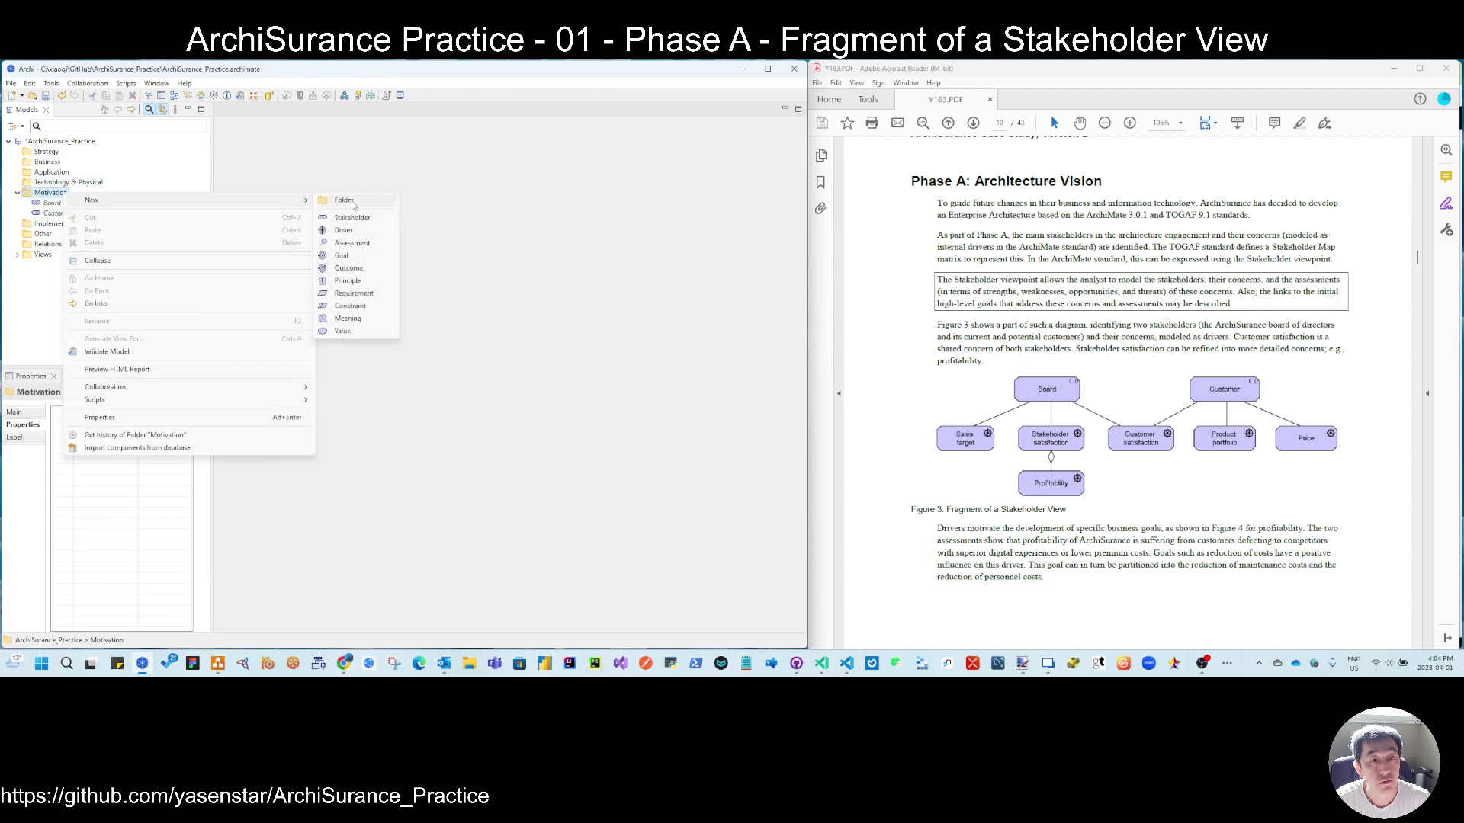
left_click(344, 200)
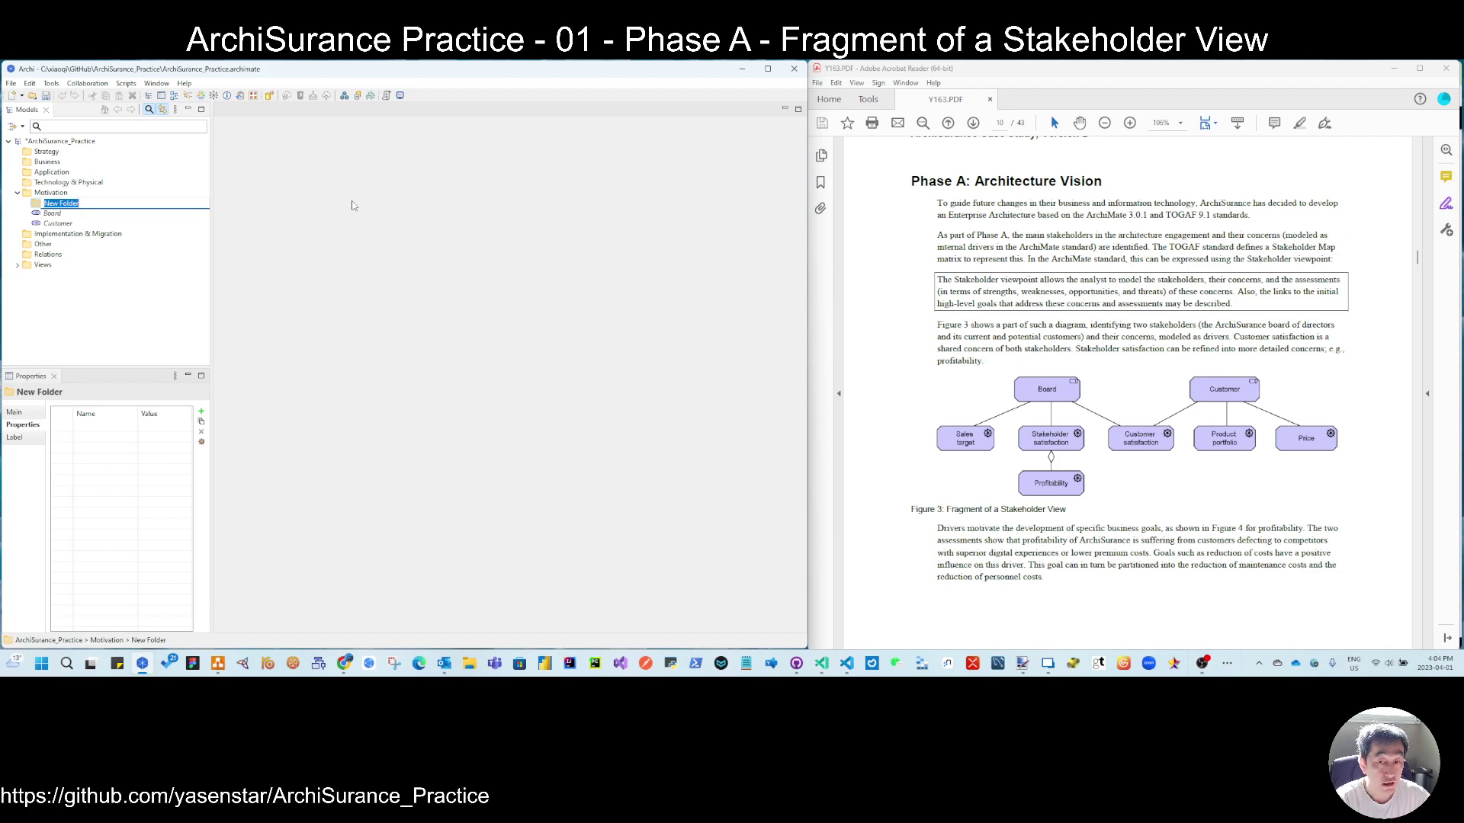
type("Sha")
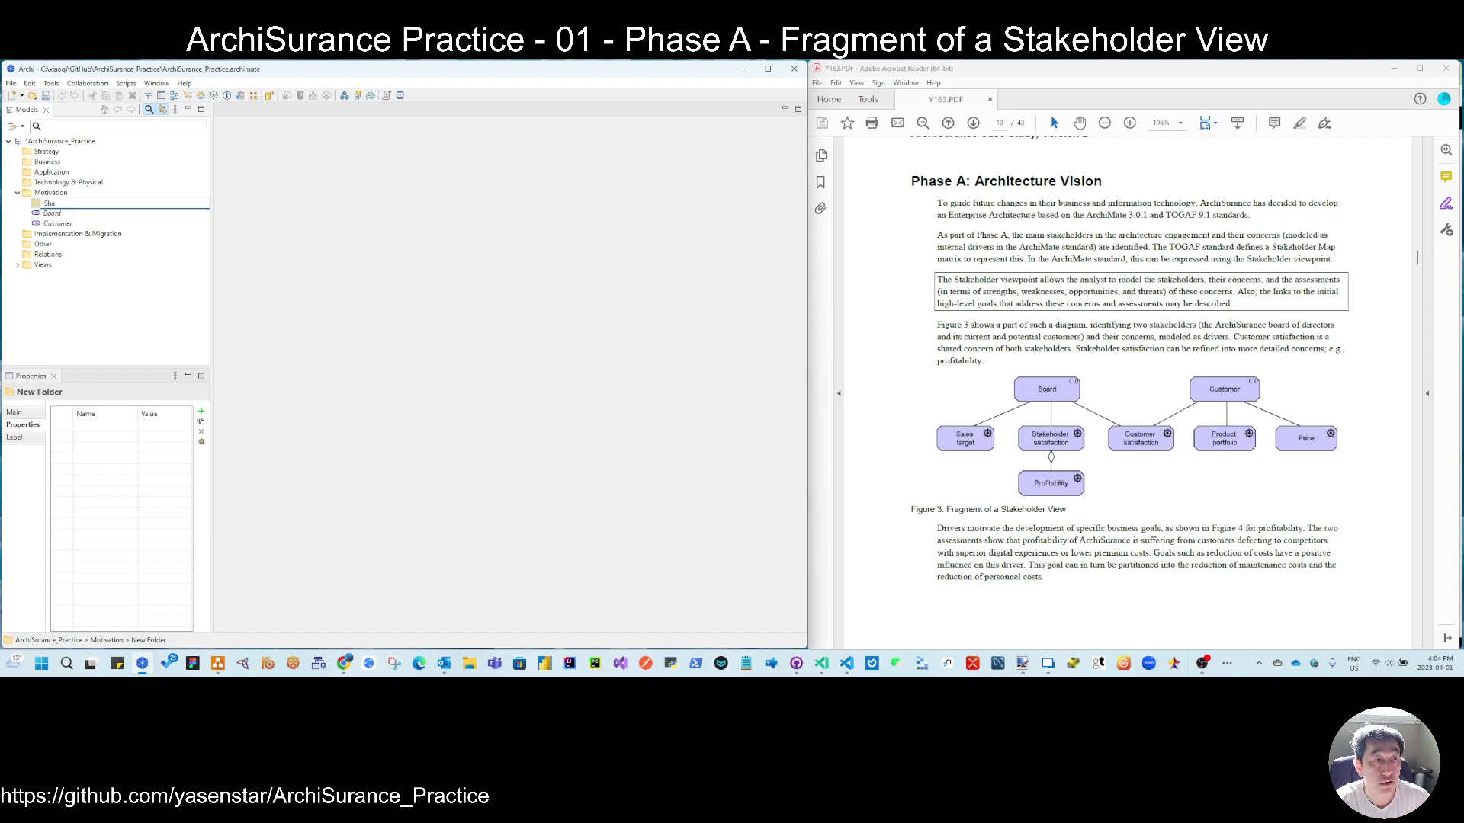
type("keho")
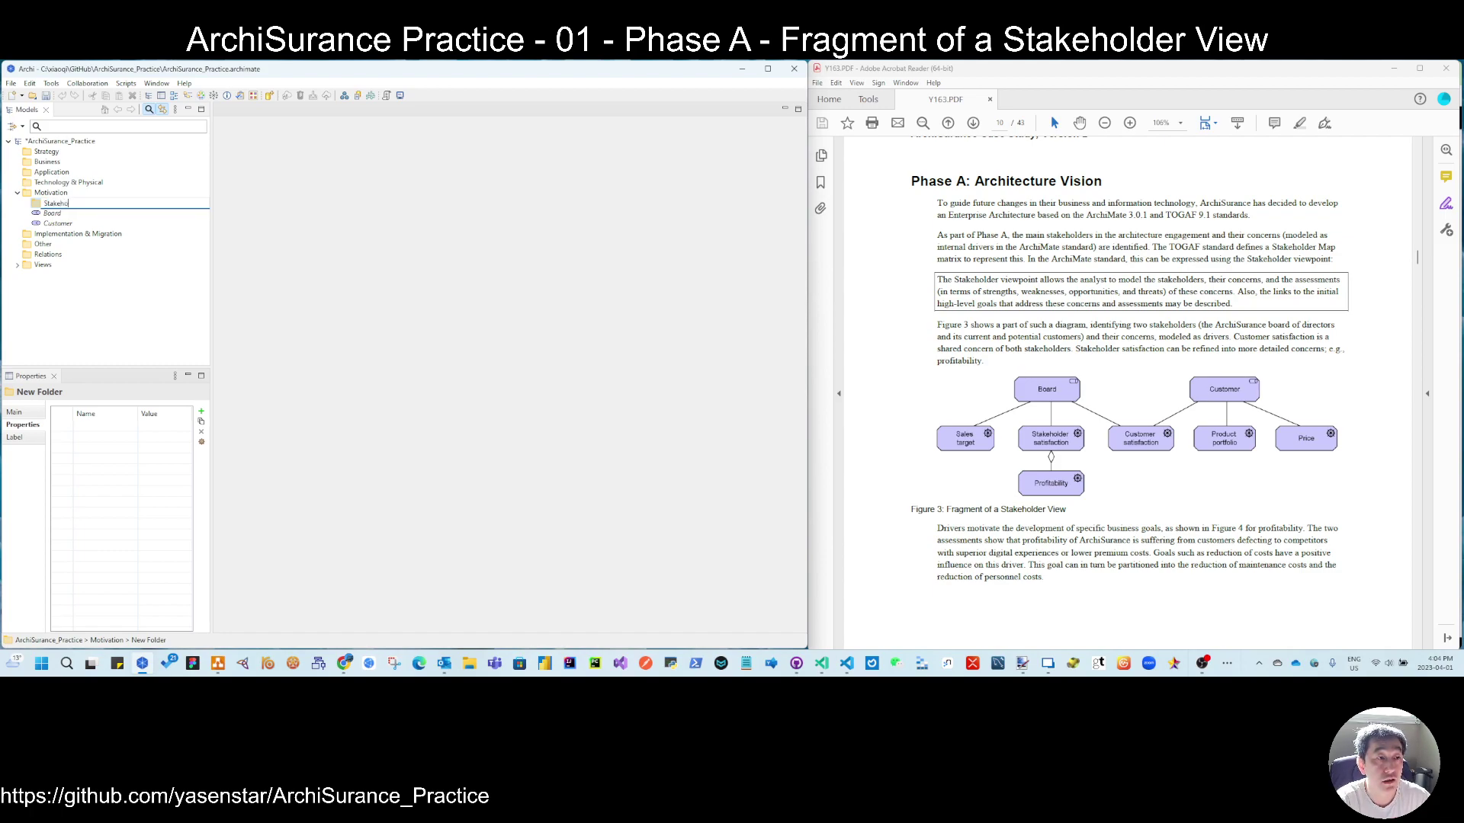
type("lder")
key("Return")
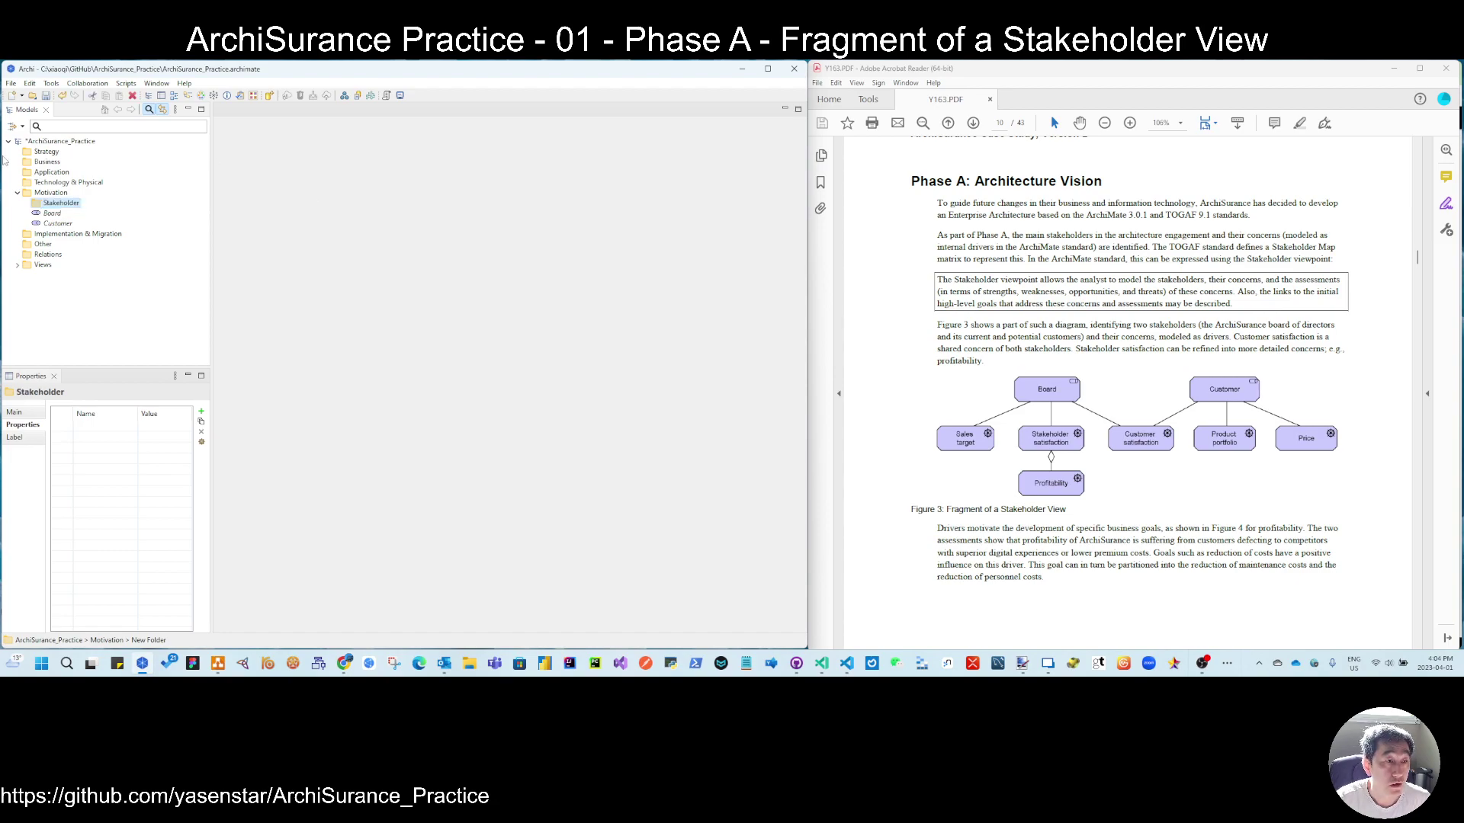
left_click(51, 213)
left_click(58, 224, "shift")
left_click_drag(66, 212, 64, 203)
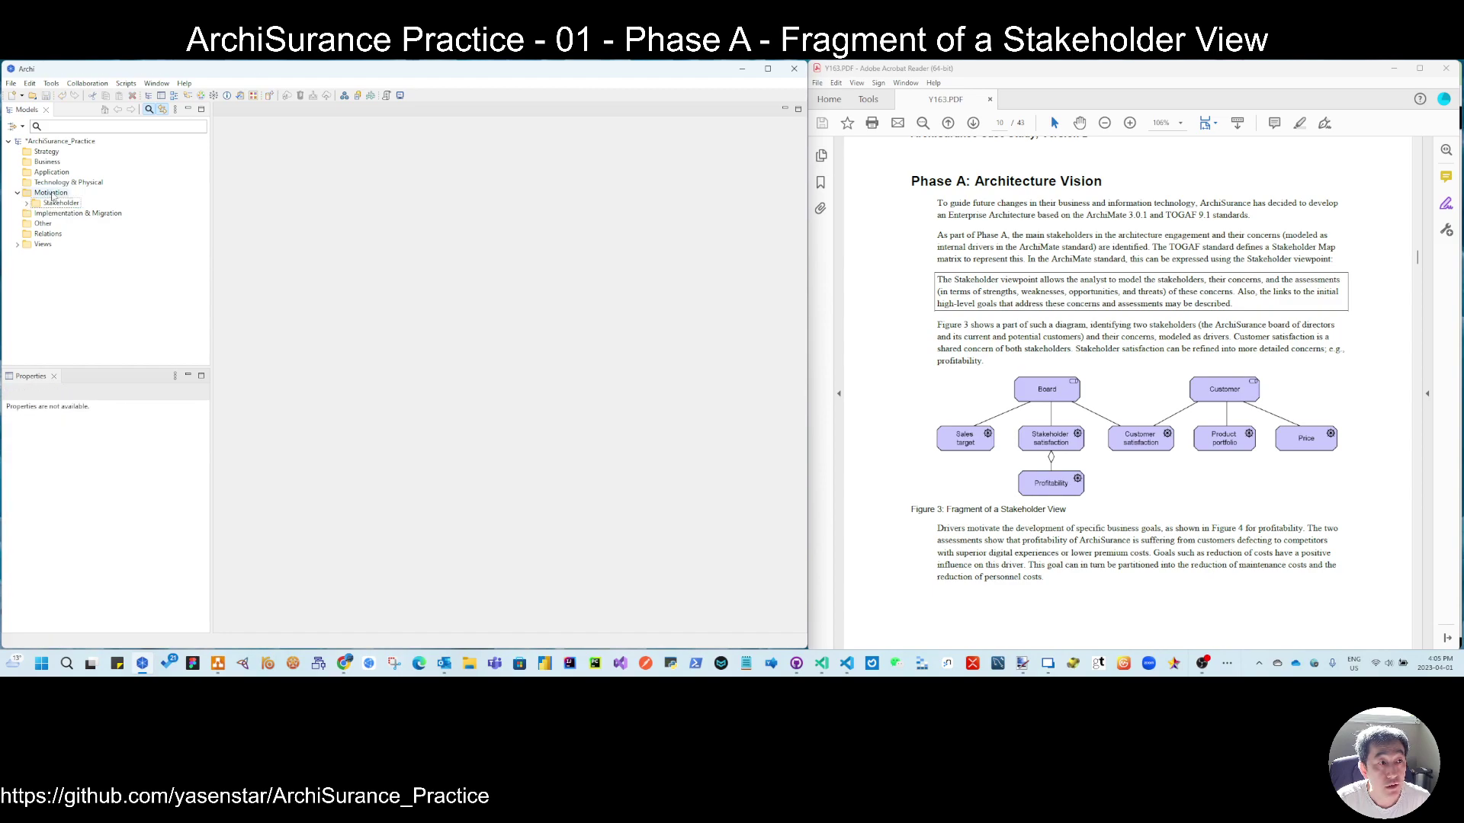
Create a Sales target driver and a duplicate renamed Stakeholder satisfaction
right_click(52, 194)
mouse_move(274, 200)
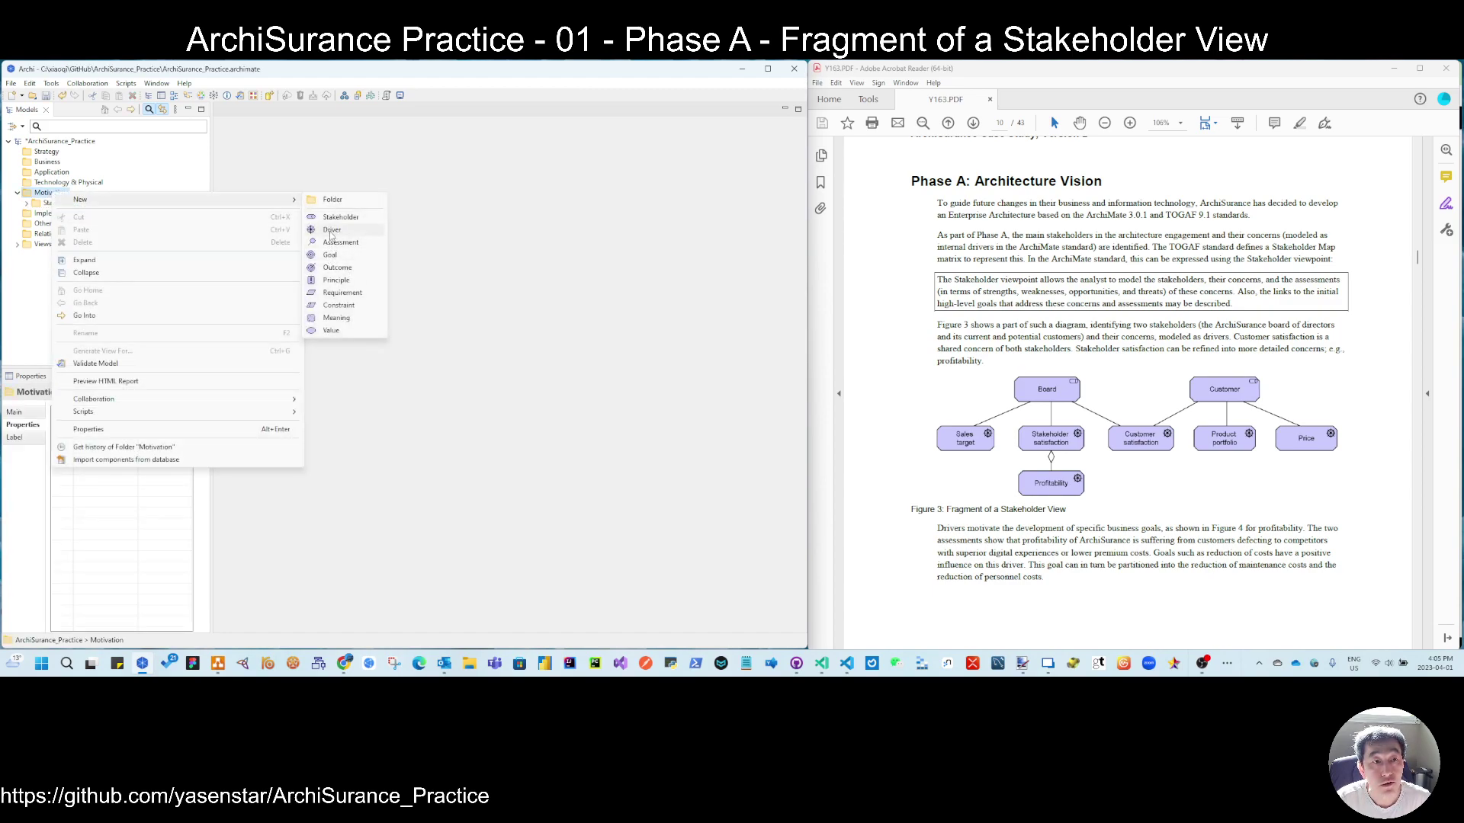
left_click(331, 231)
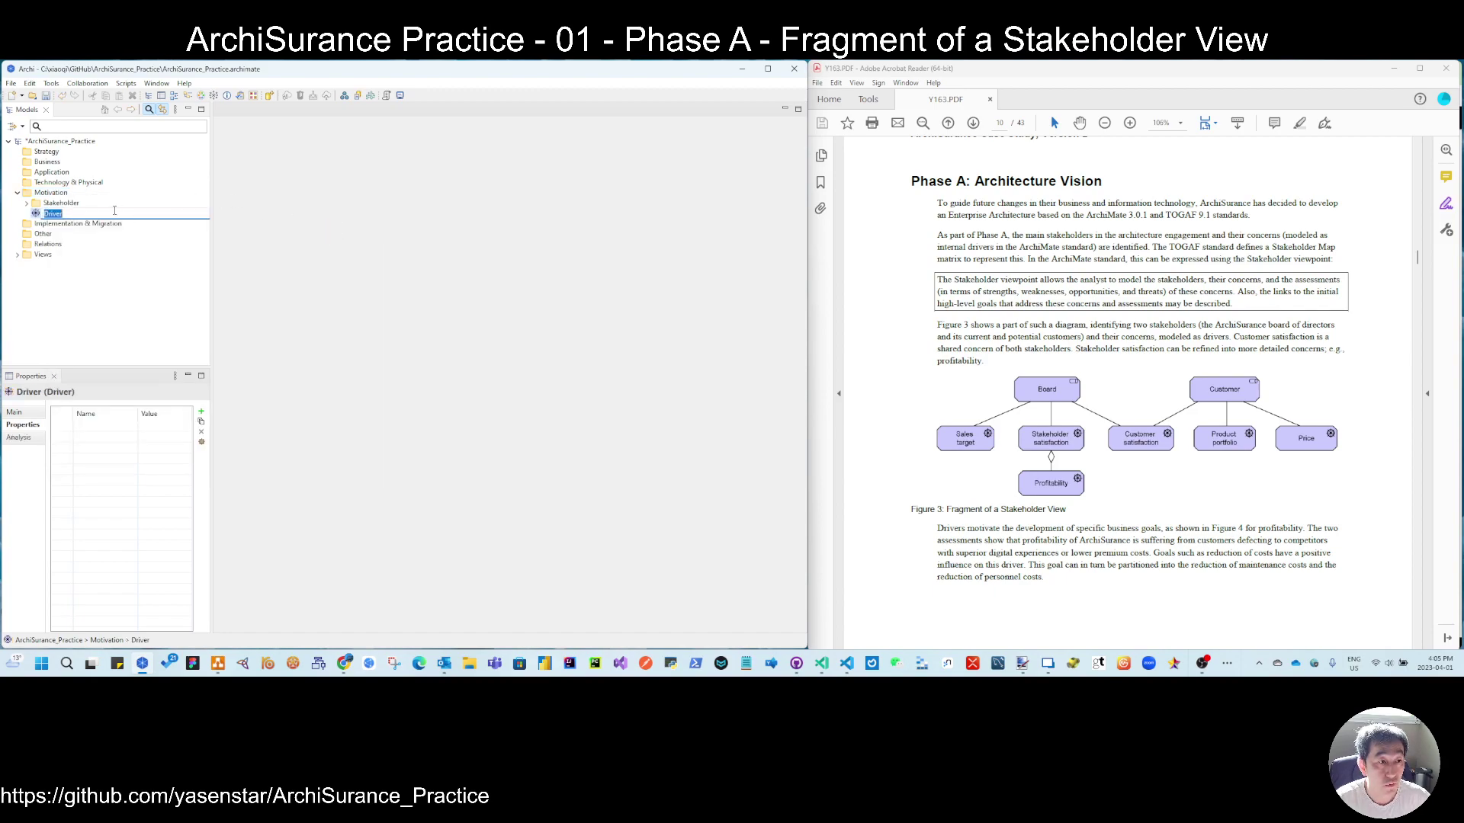
type("Sales ta")
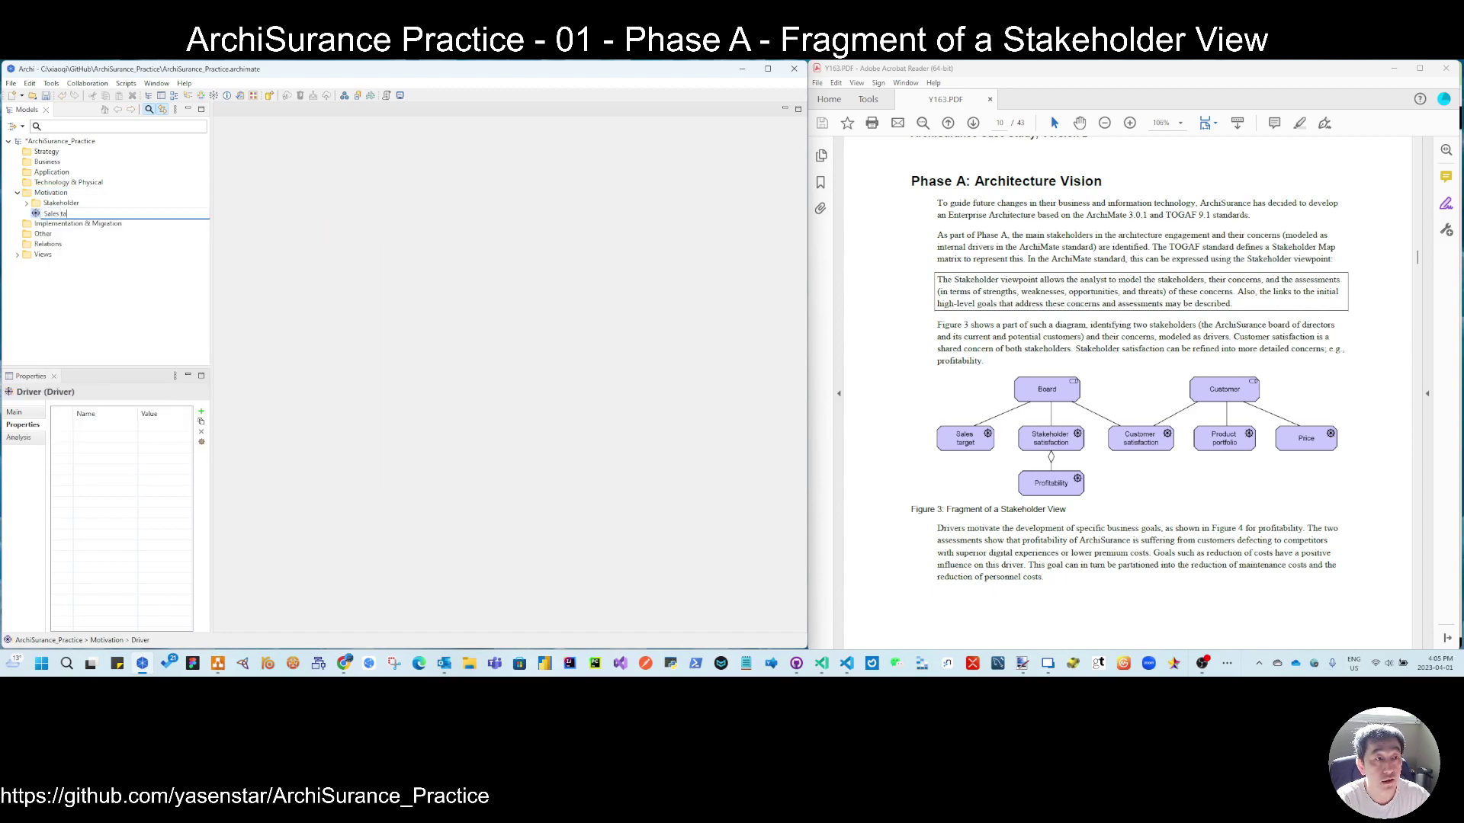
type("rget")
key("Return")
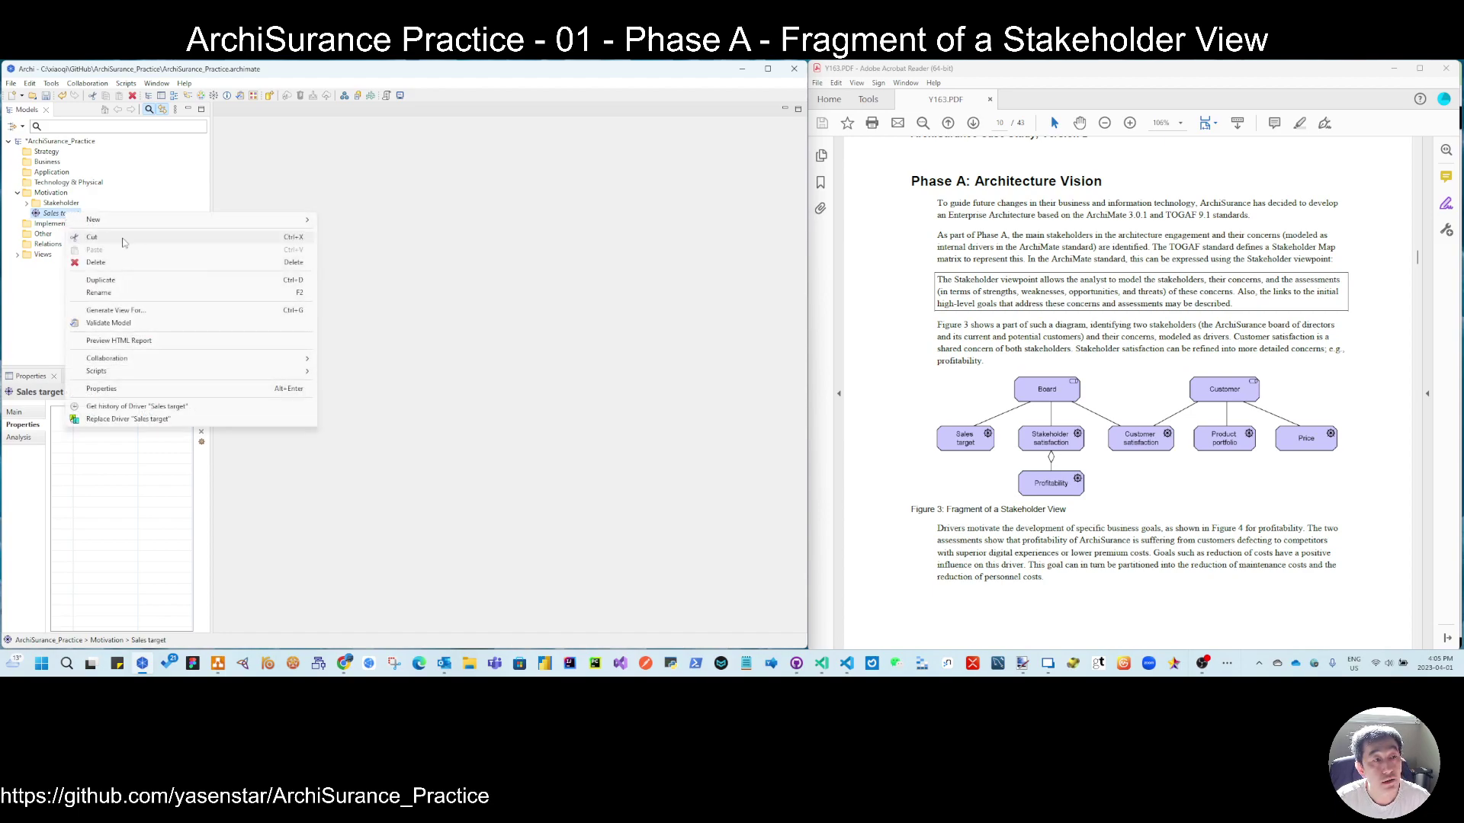
left_click(160, 282)
key("F2")
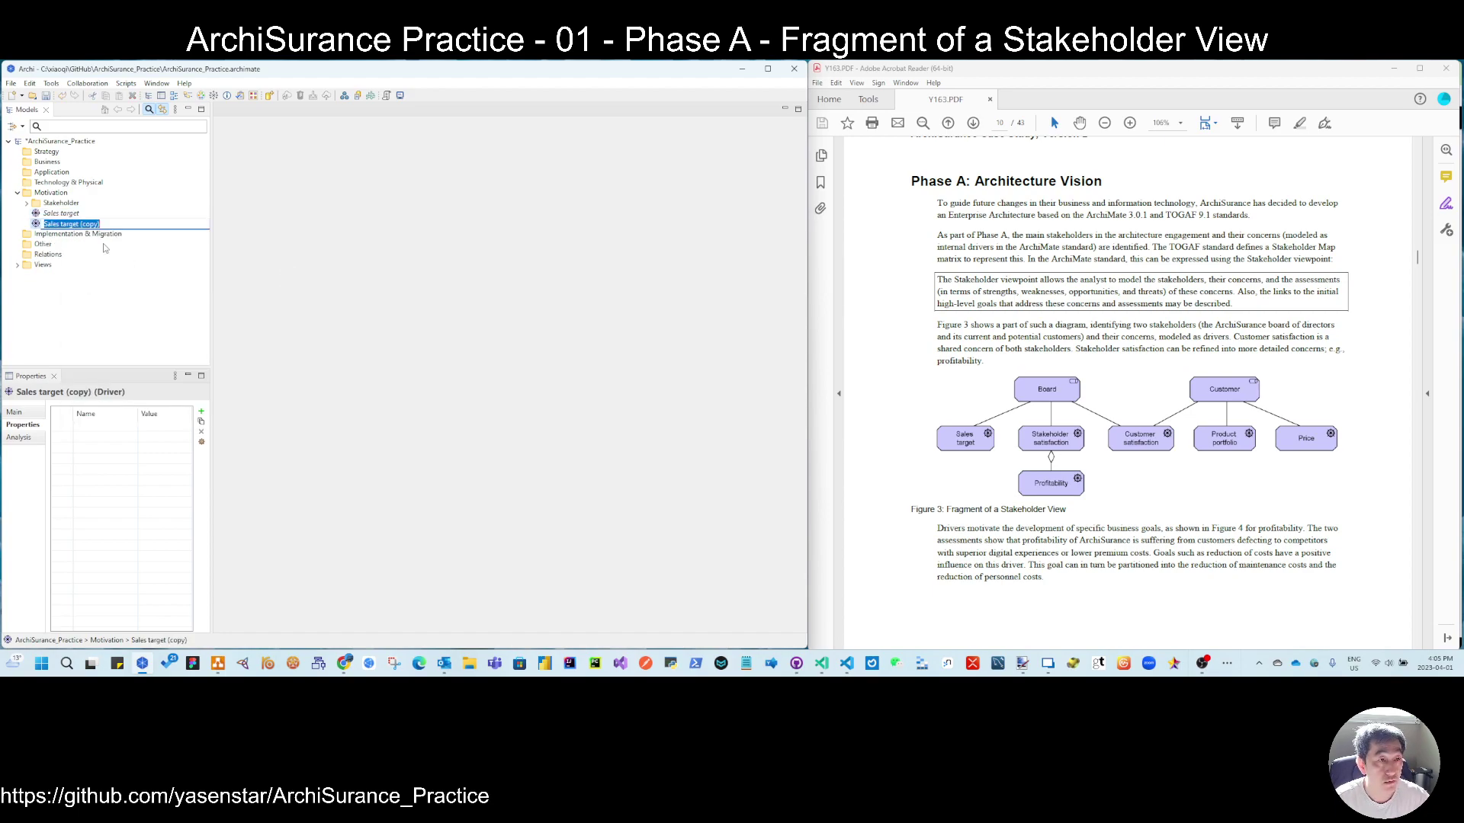
type("Stak")
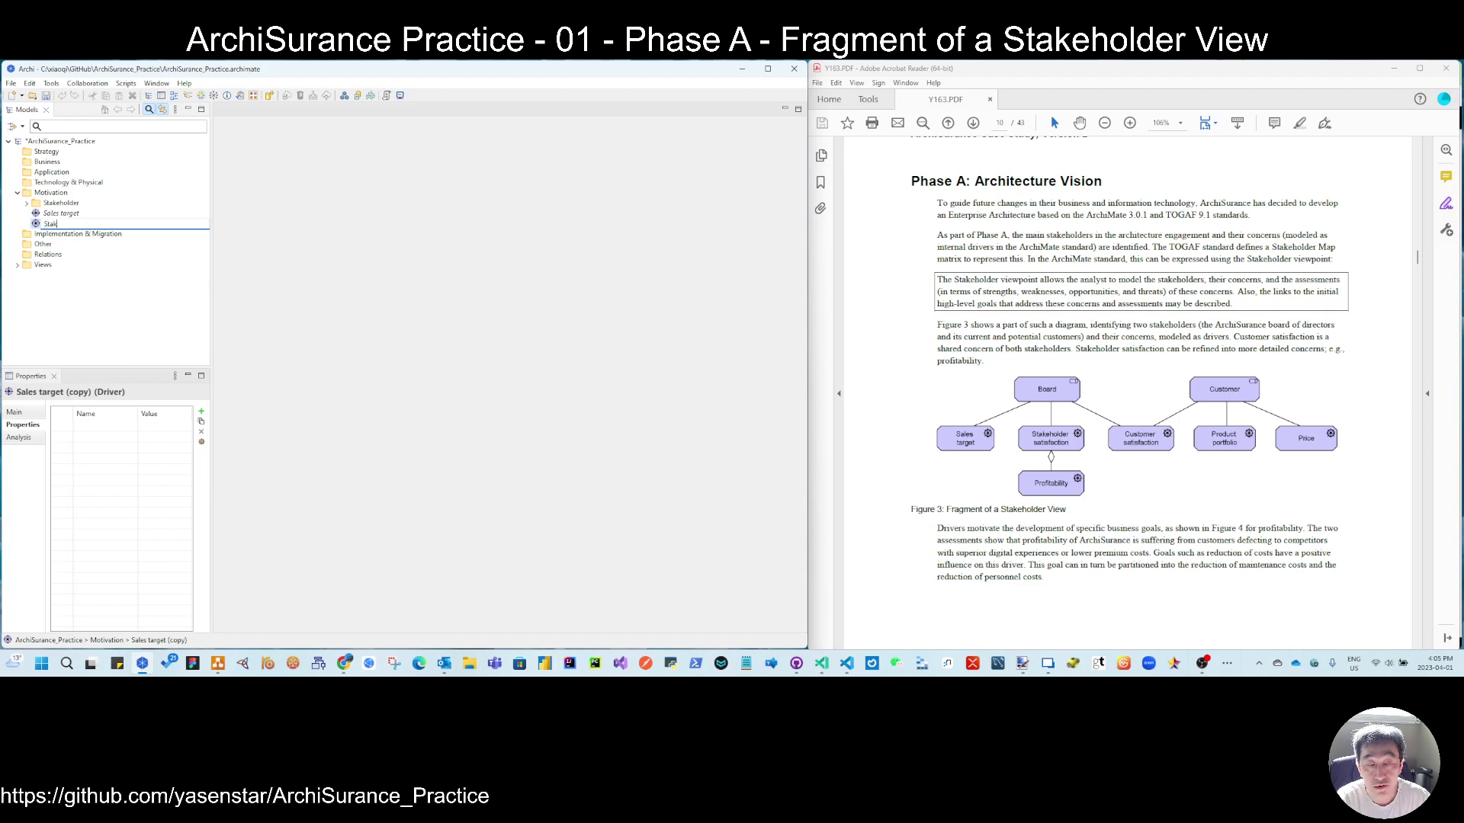
type("eholder")
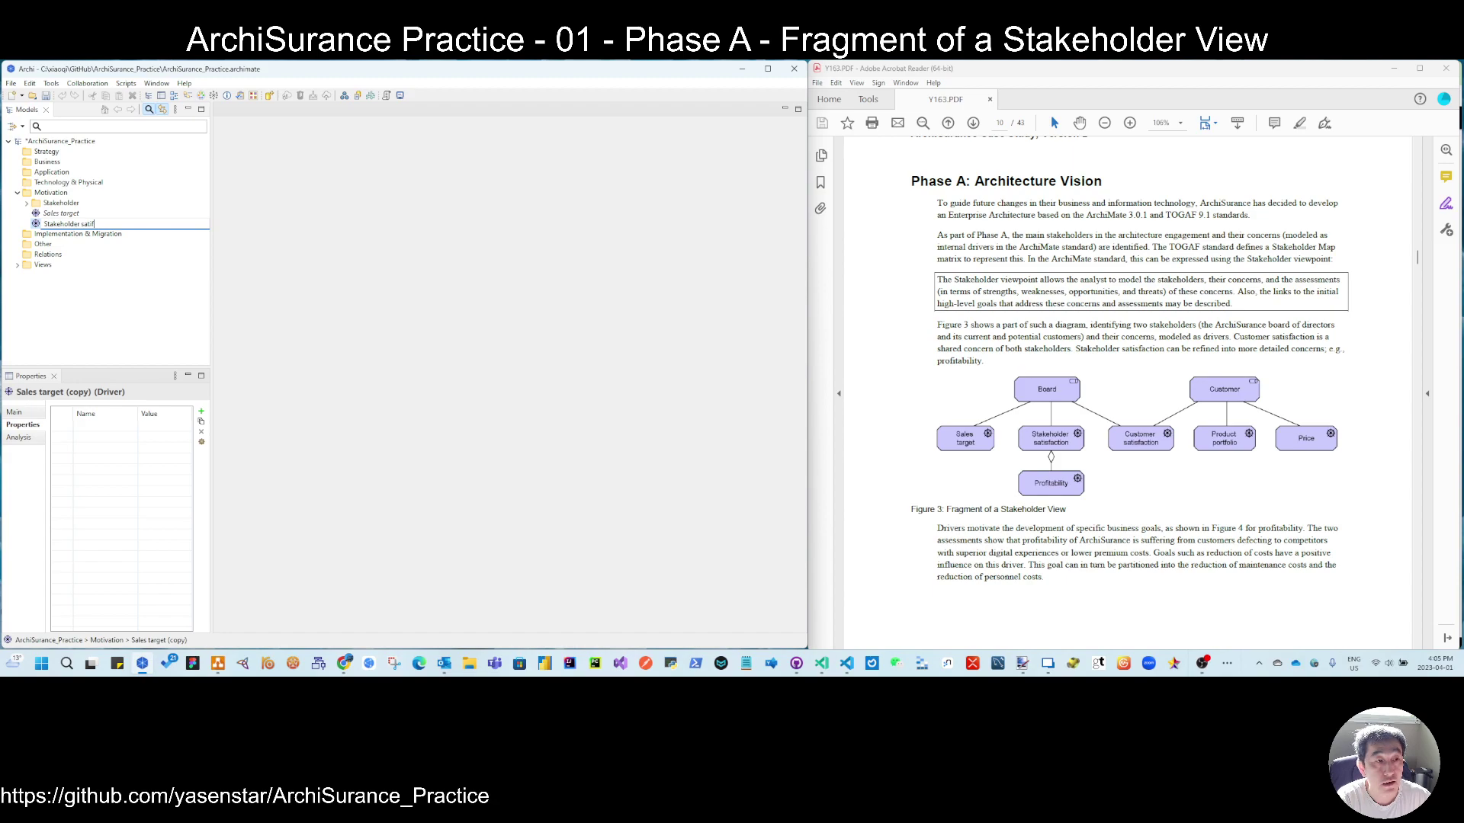
type(" satisfaction")
key("Return")
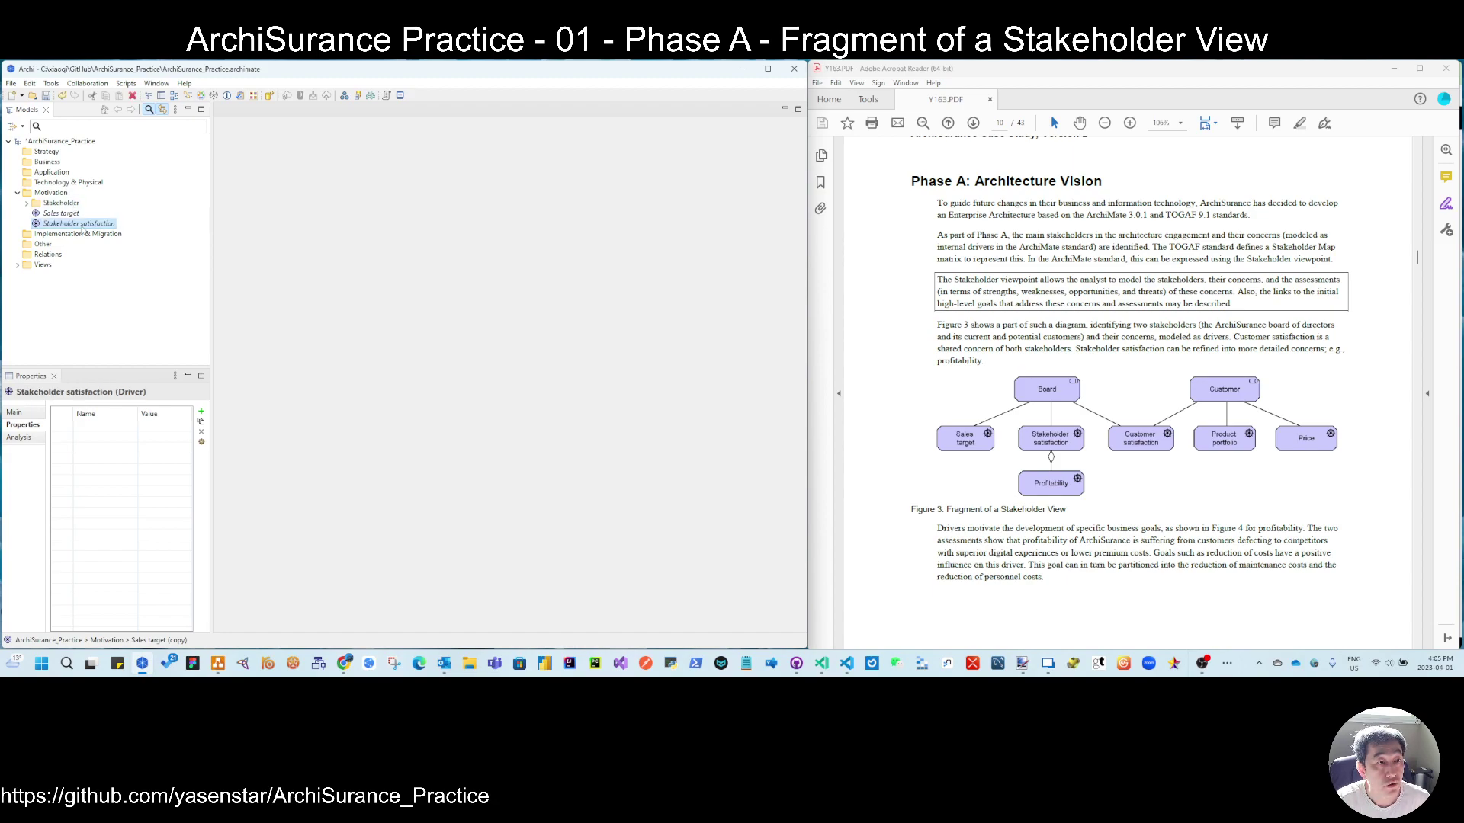
Add a Customer satisfaction driver, correcting its misspelled name
right_click(80, 224)
left_click(363, 264)
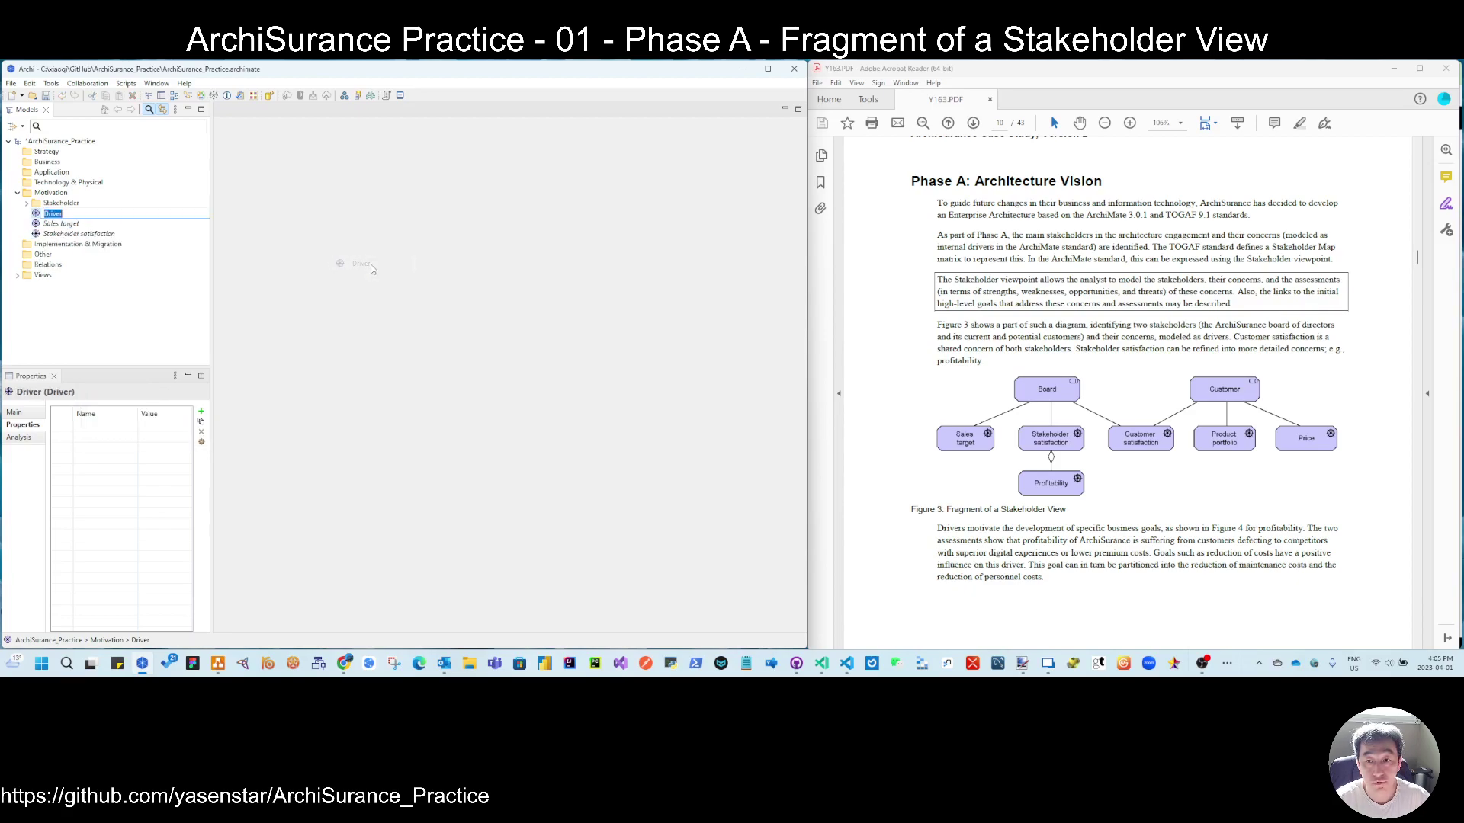
type("Customer sa")
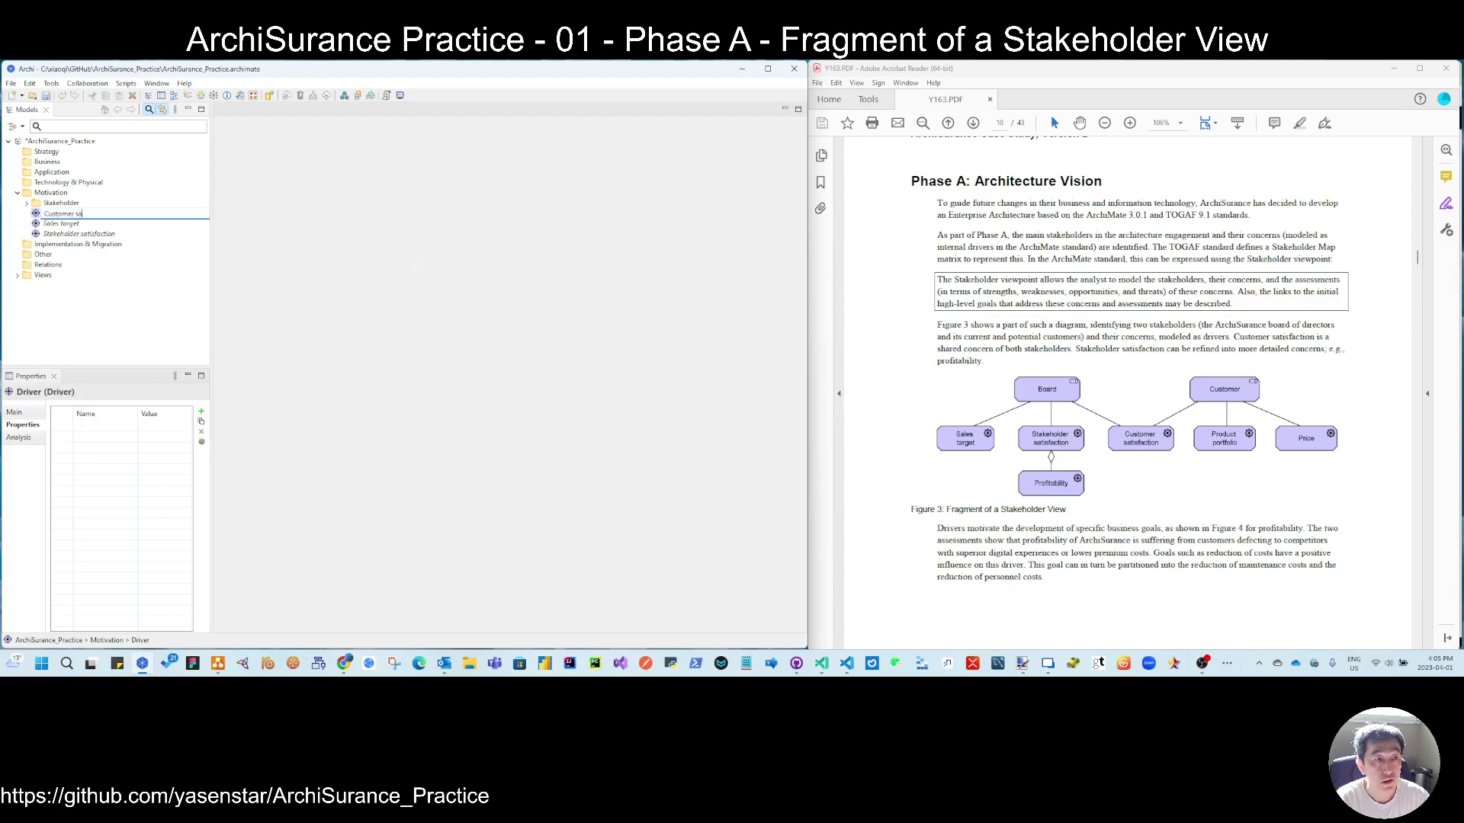
type("tifaction")
key("Return")
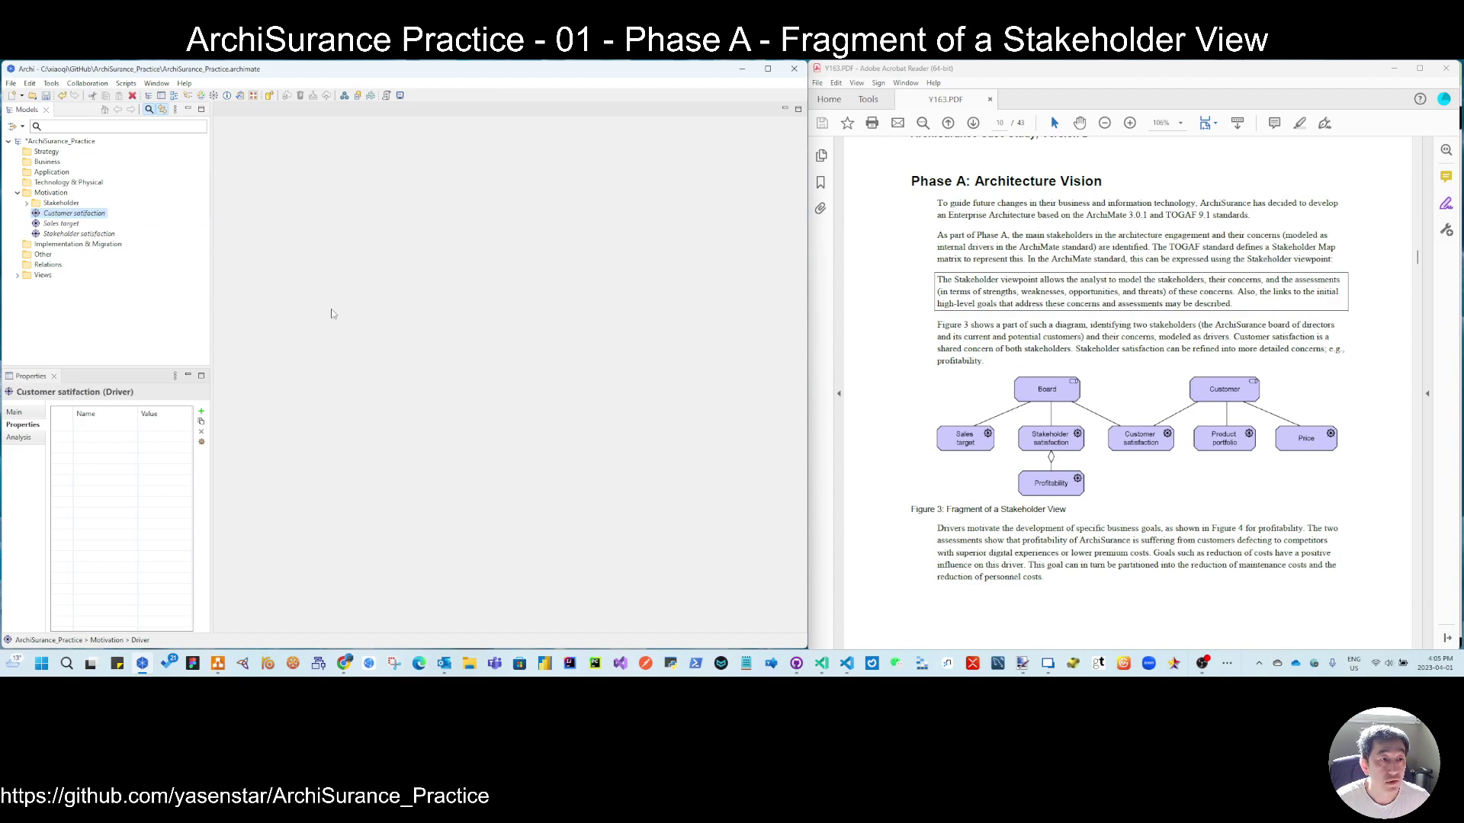
left_click(91, 216)
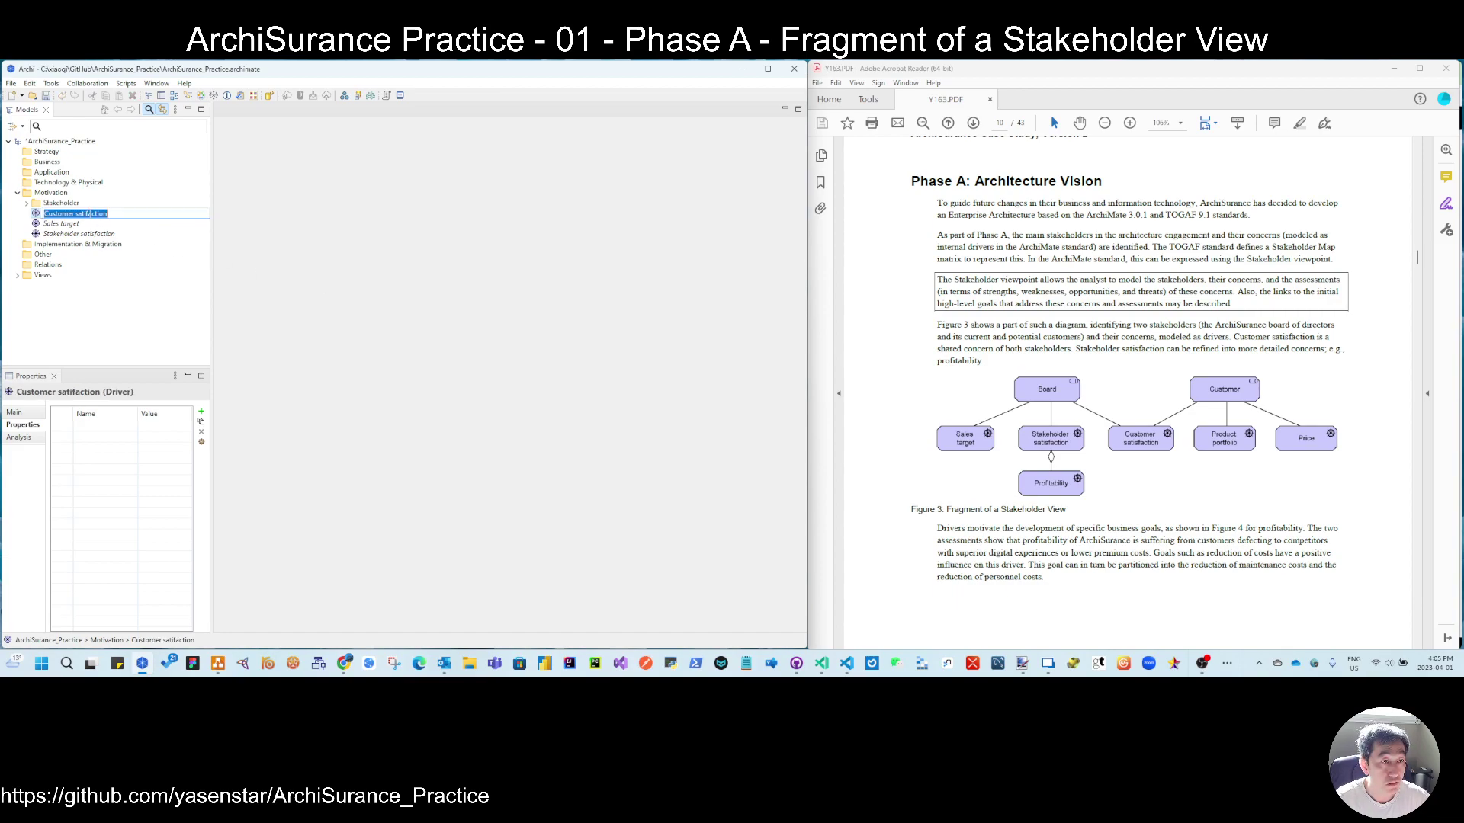
left_click(87, 214)
type("s")
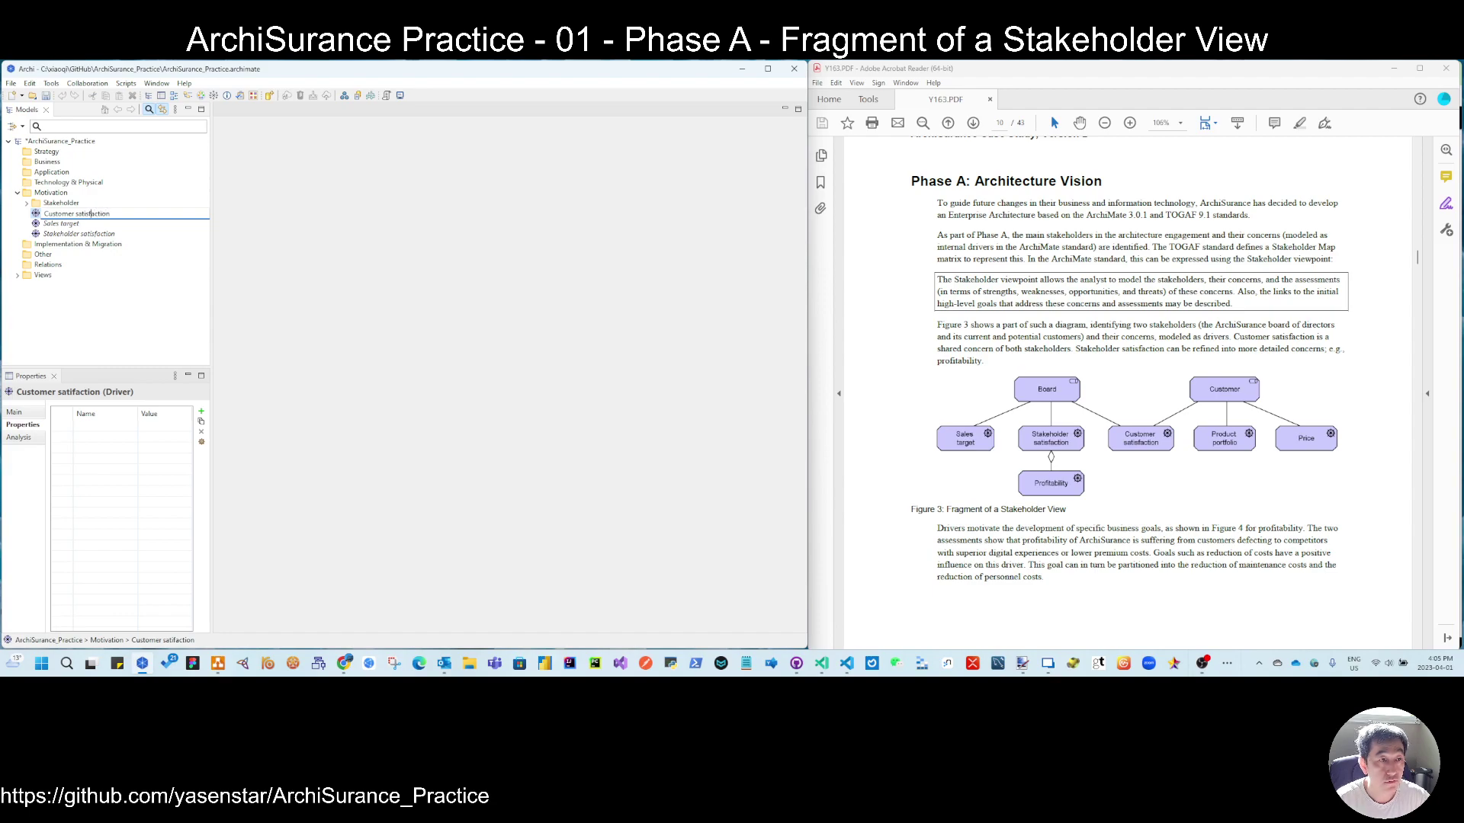
key("Return")
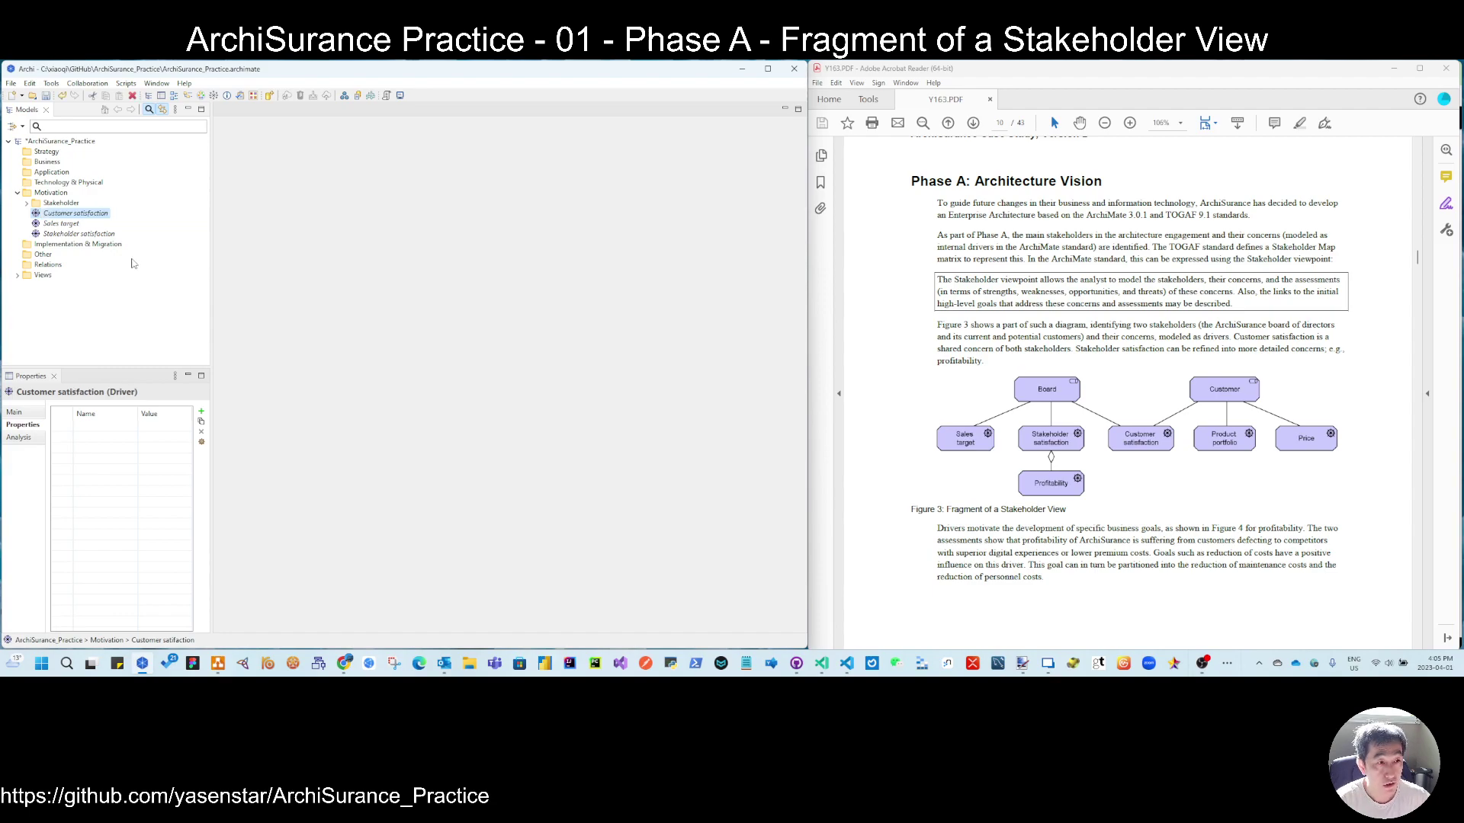
Duplicate two drivers and rename the copies Product Portfolio and Price
left_click(67, 224, "ctrl")
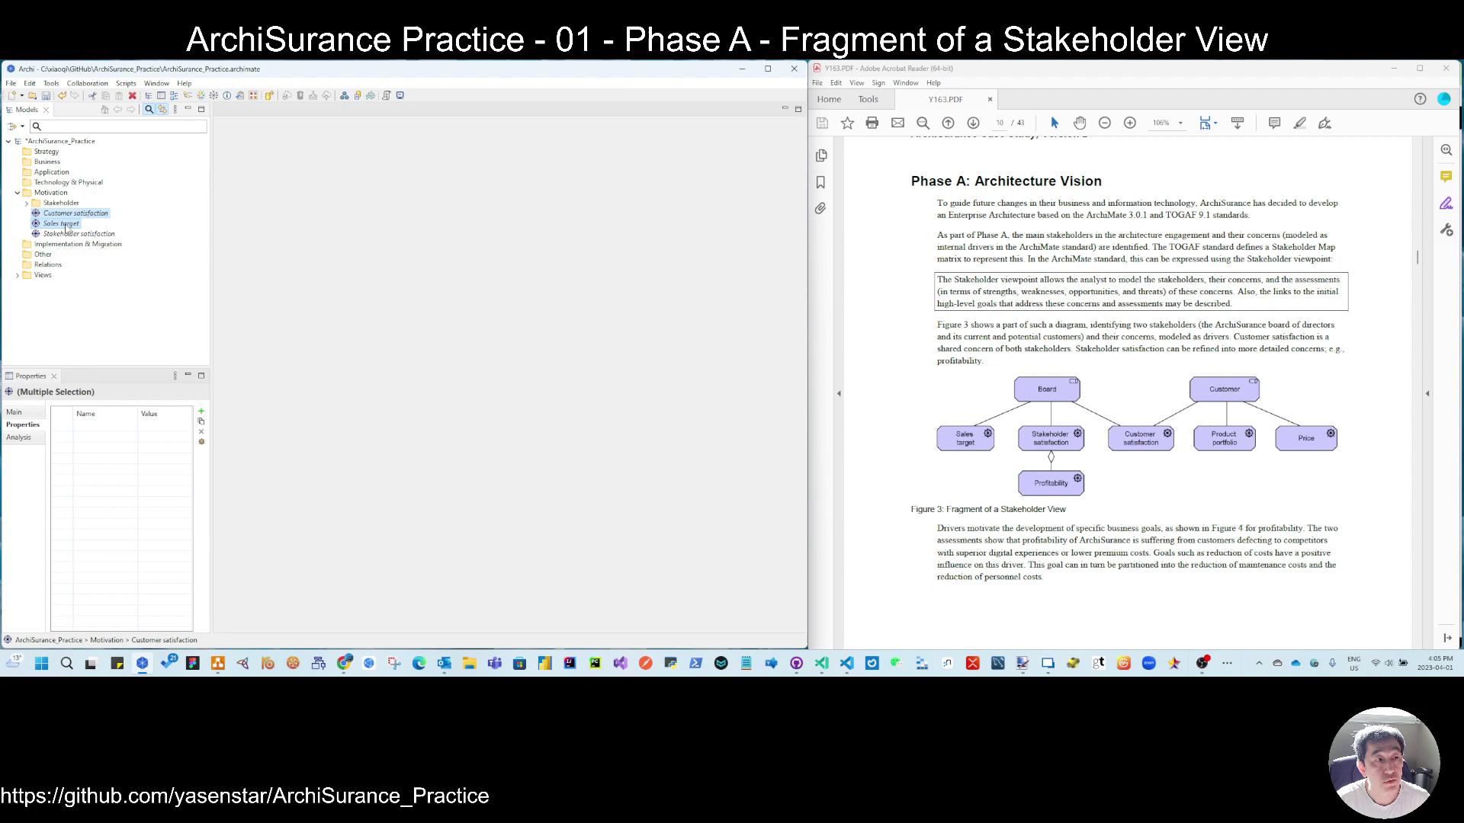
right_click(67, 226)
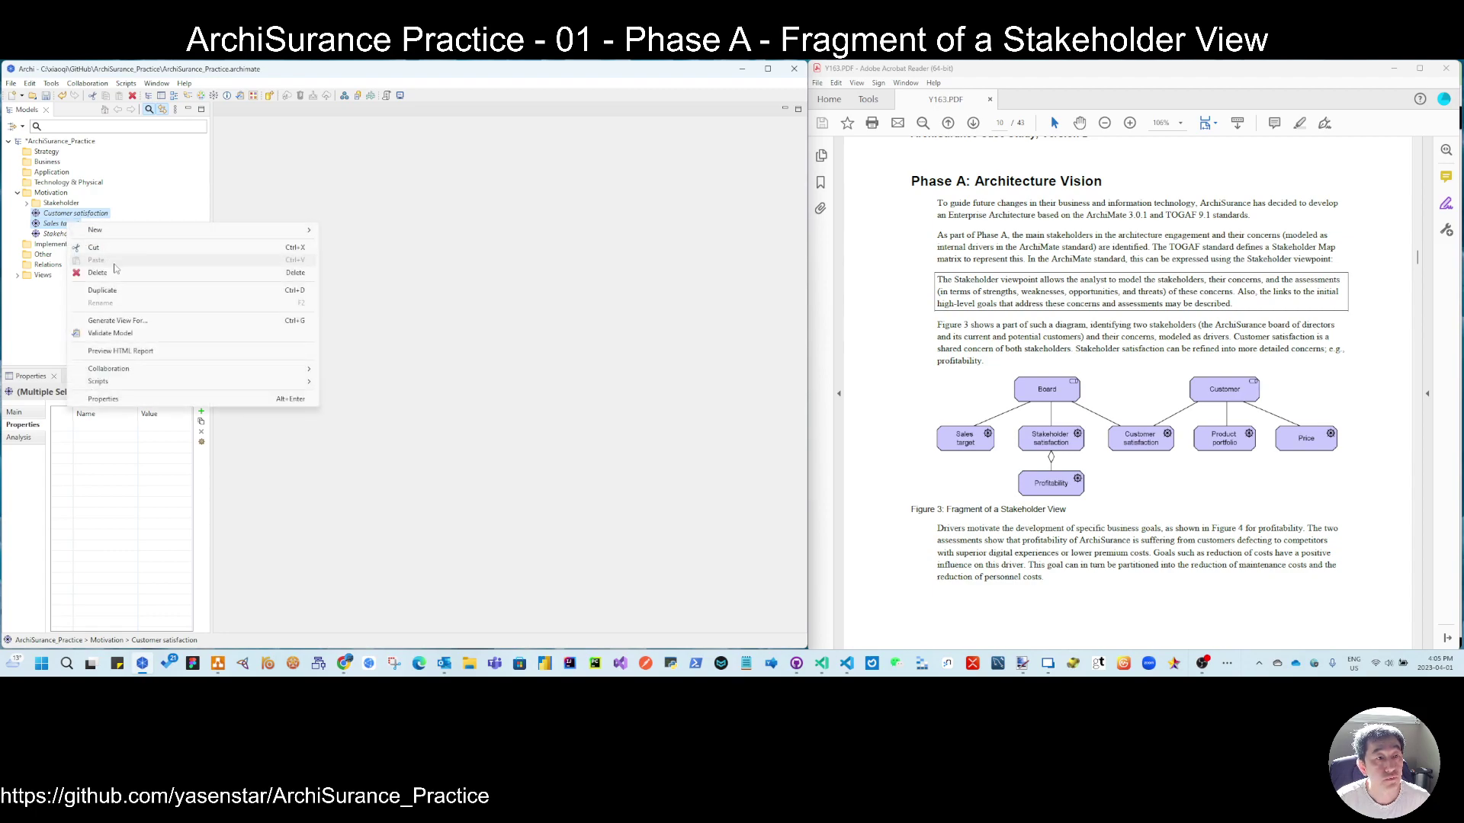
left_click(102, 291)
left_click(67, 224)
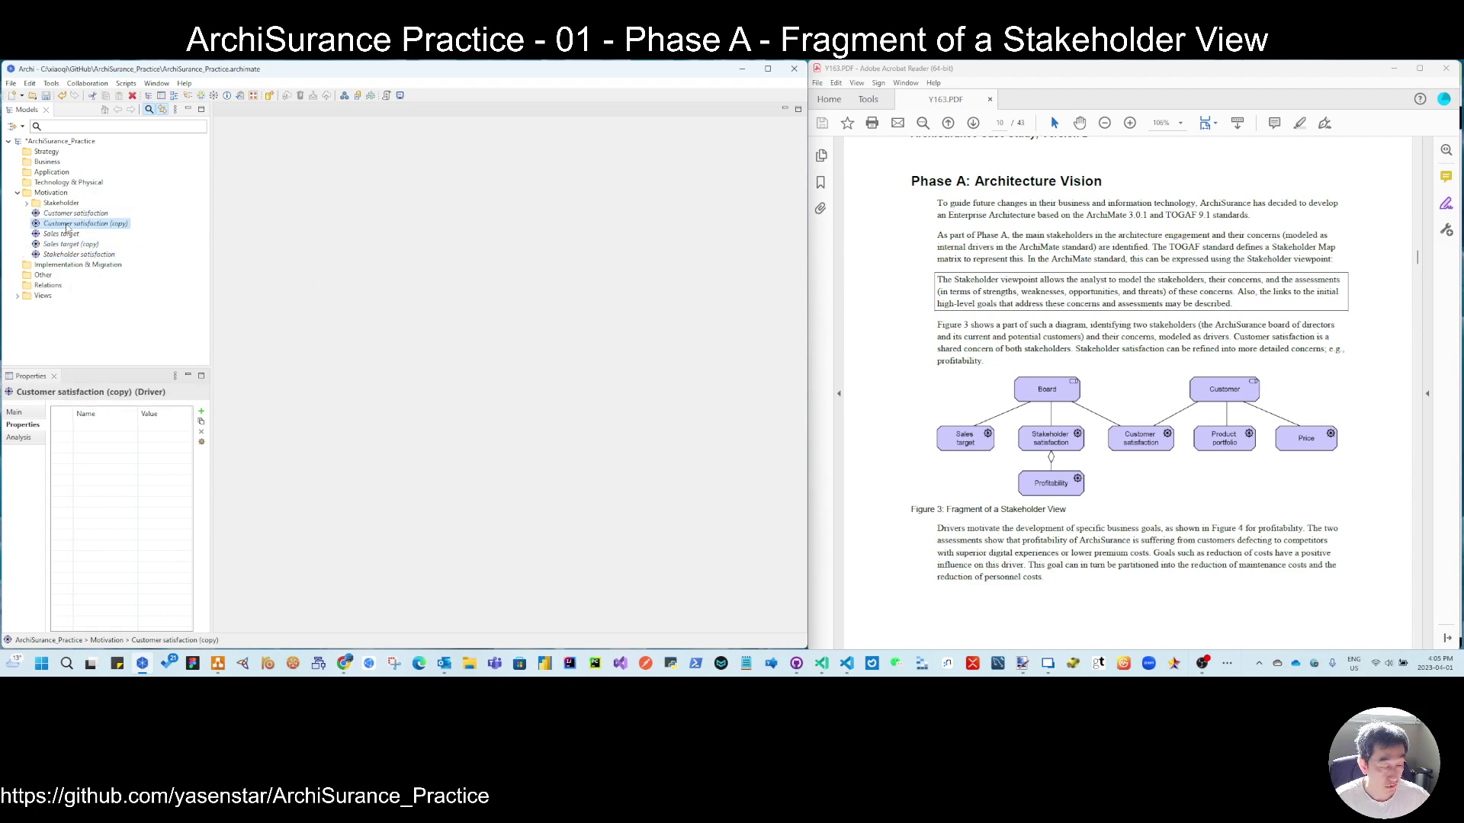
left_click(67, 225)
type("Prod")
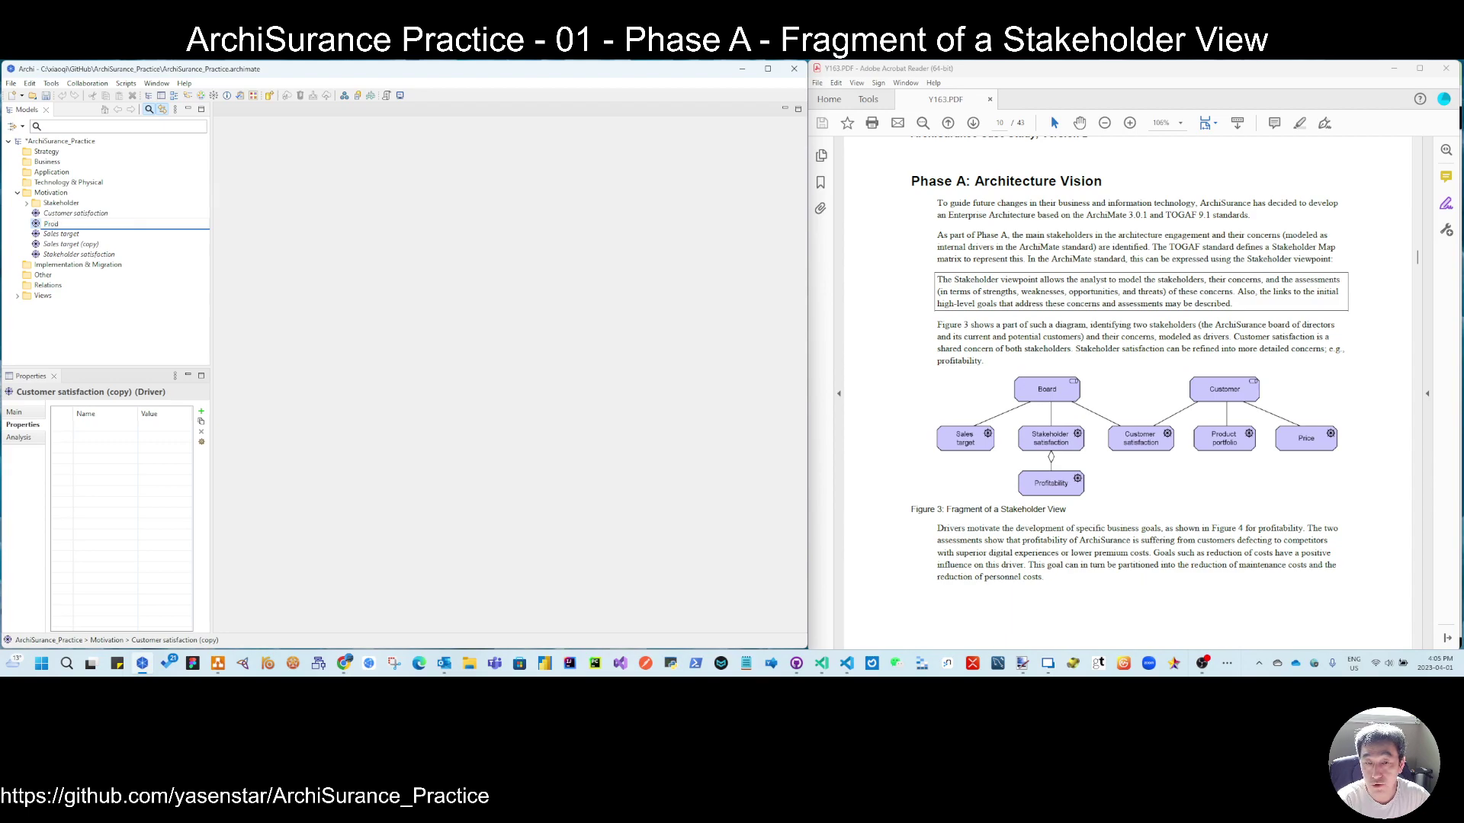
type("uct Por")
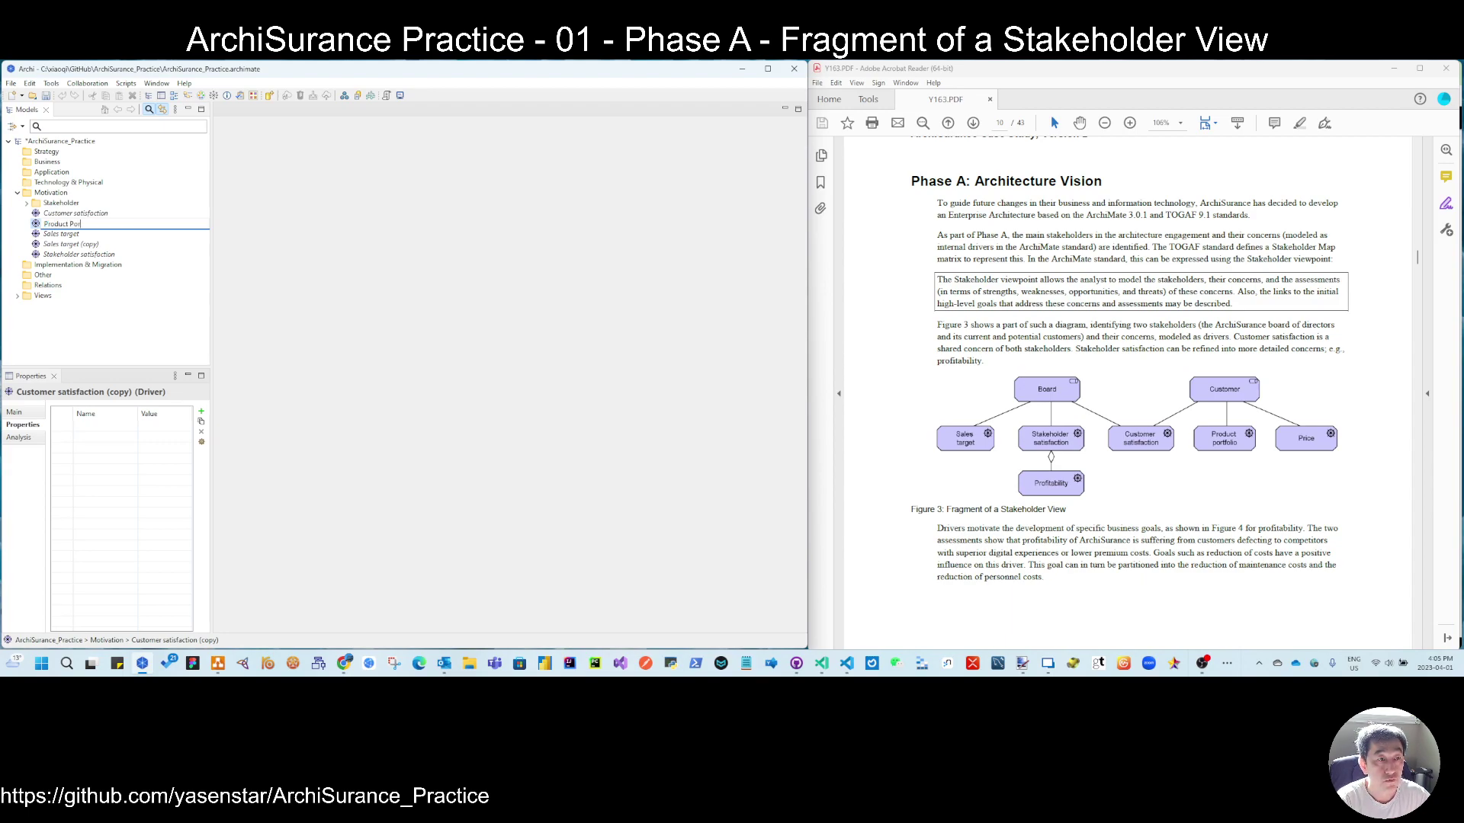
type("tfolio")
key("Return")
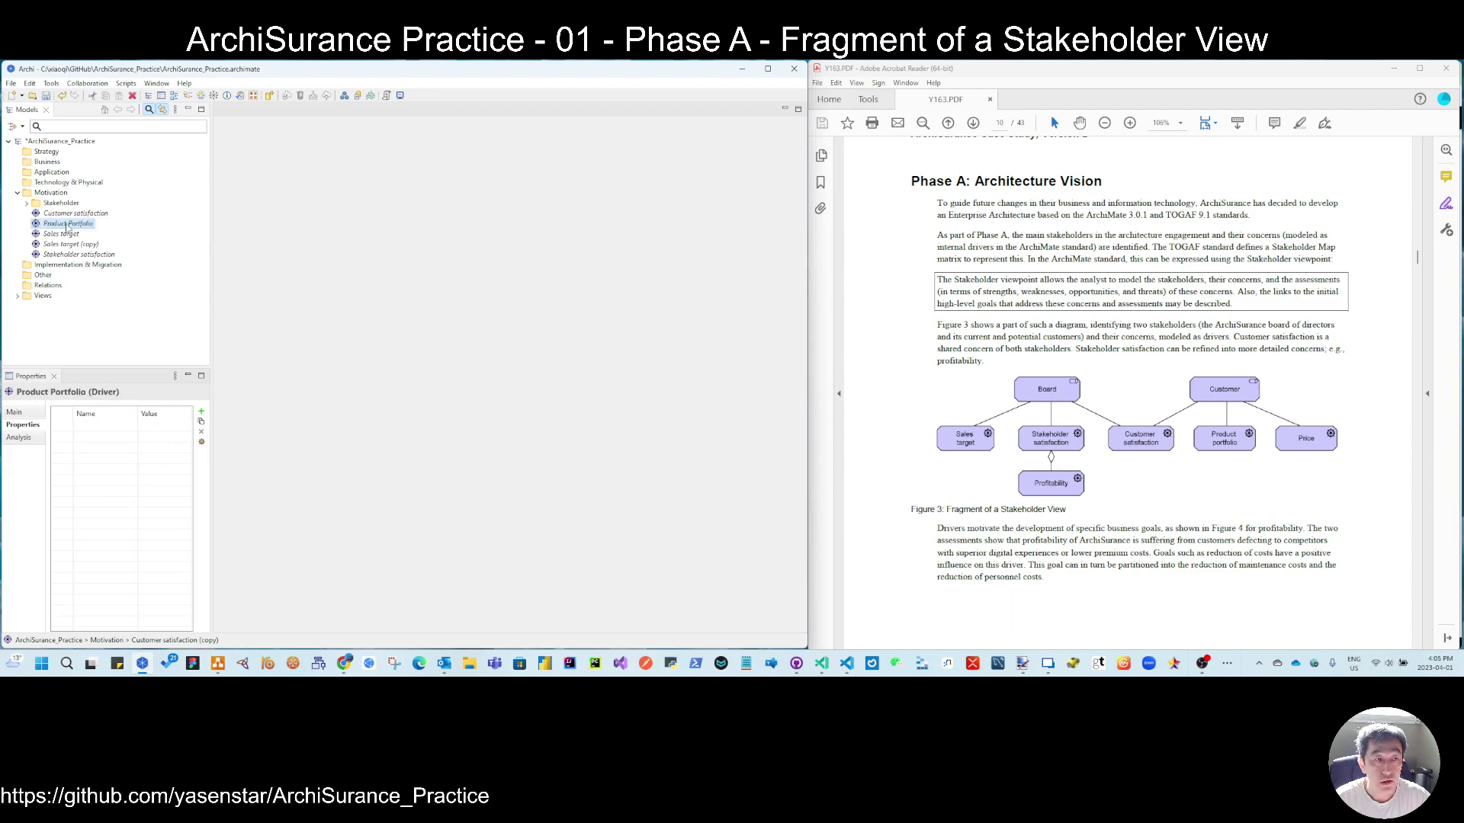
left_click(91, 244)
key("F2")
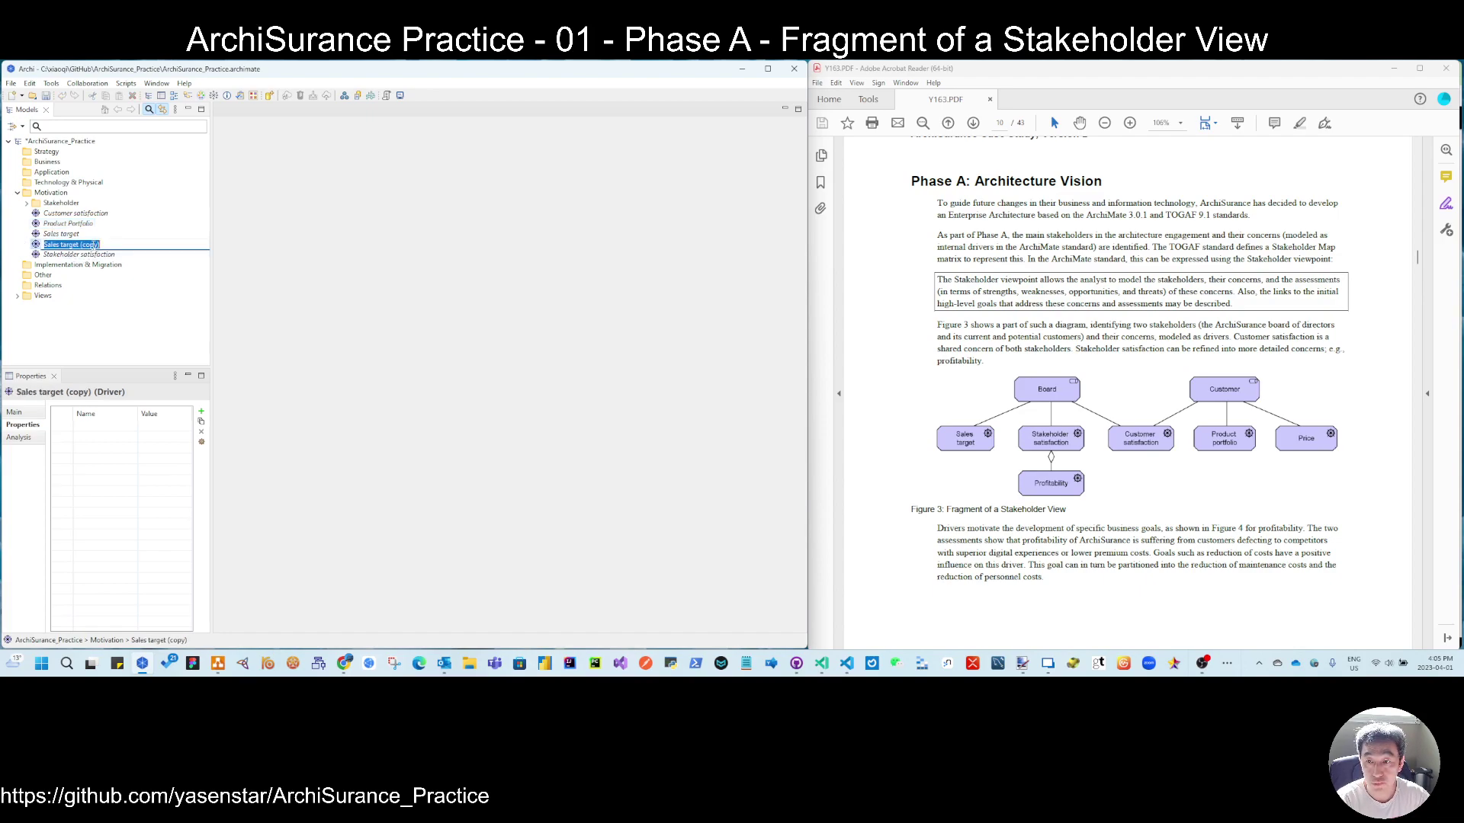
type("Price")
key("Return")
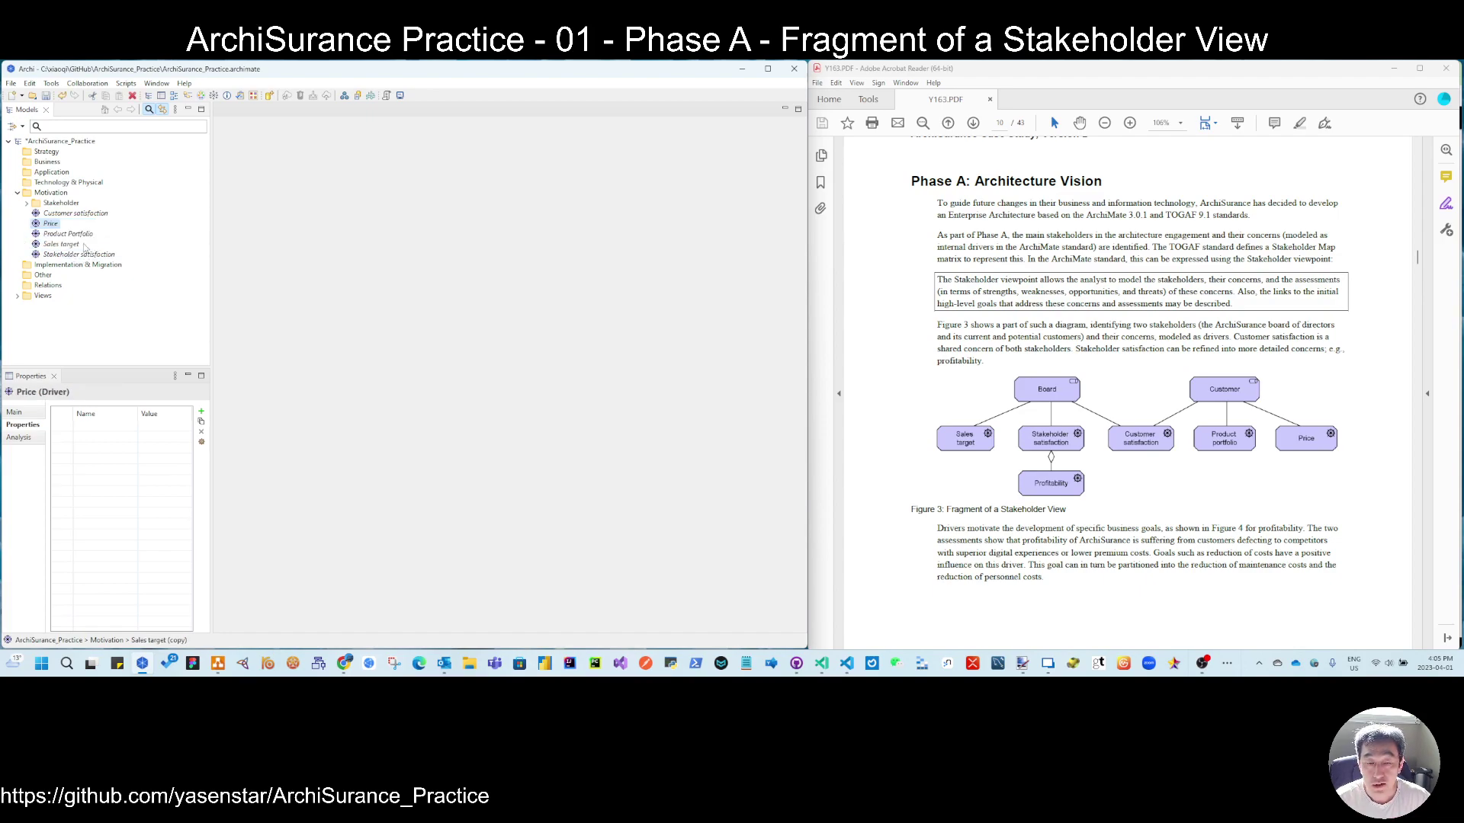
Duplicate Price and rename the copy Profitability
right_click(50, 223)
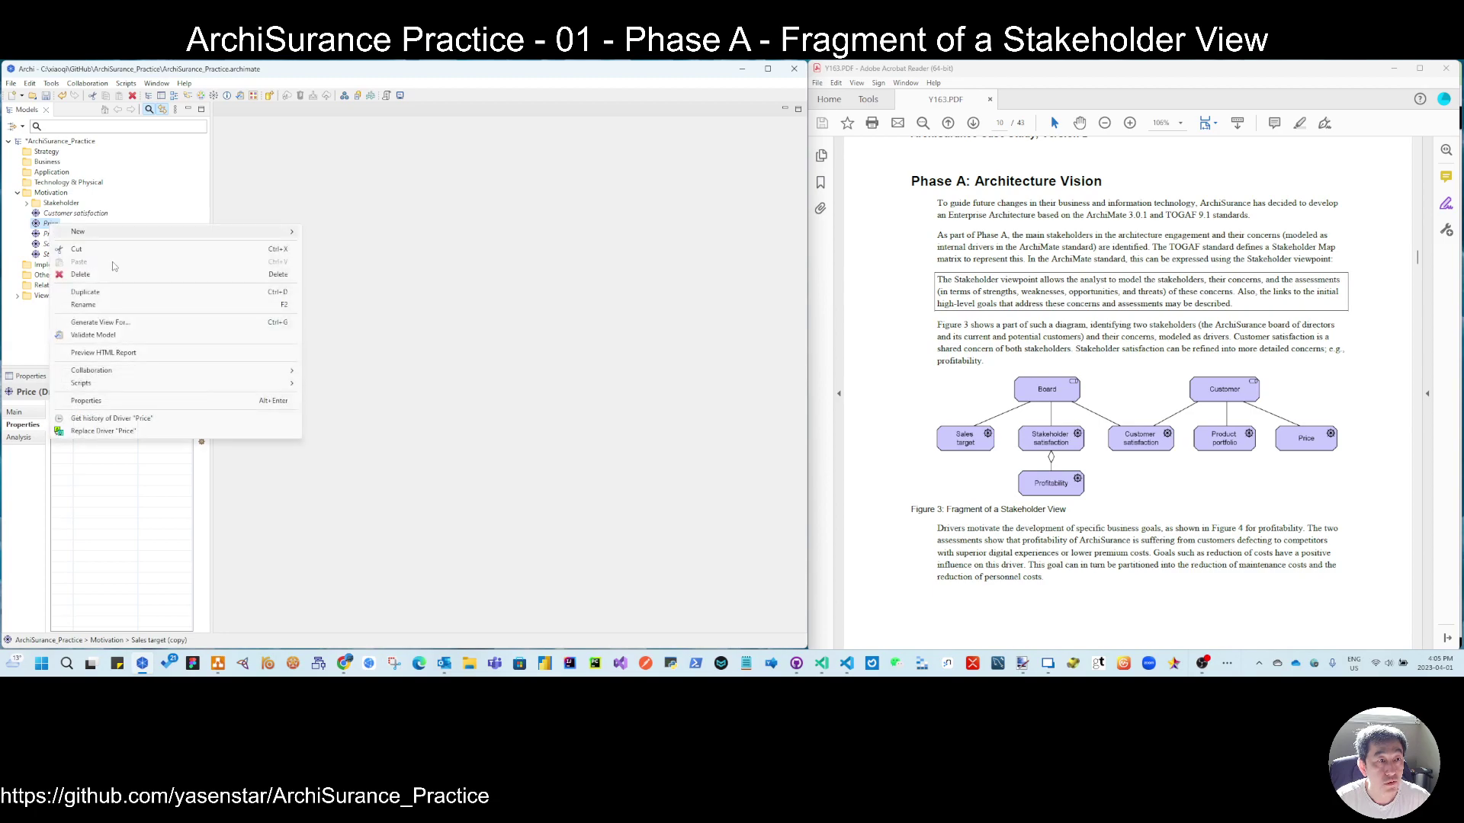
left_click(124, 292)
key("Down")
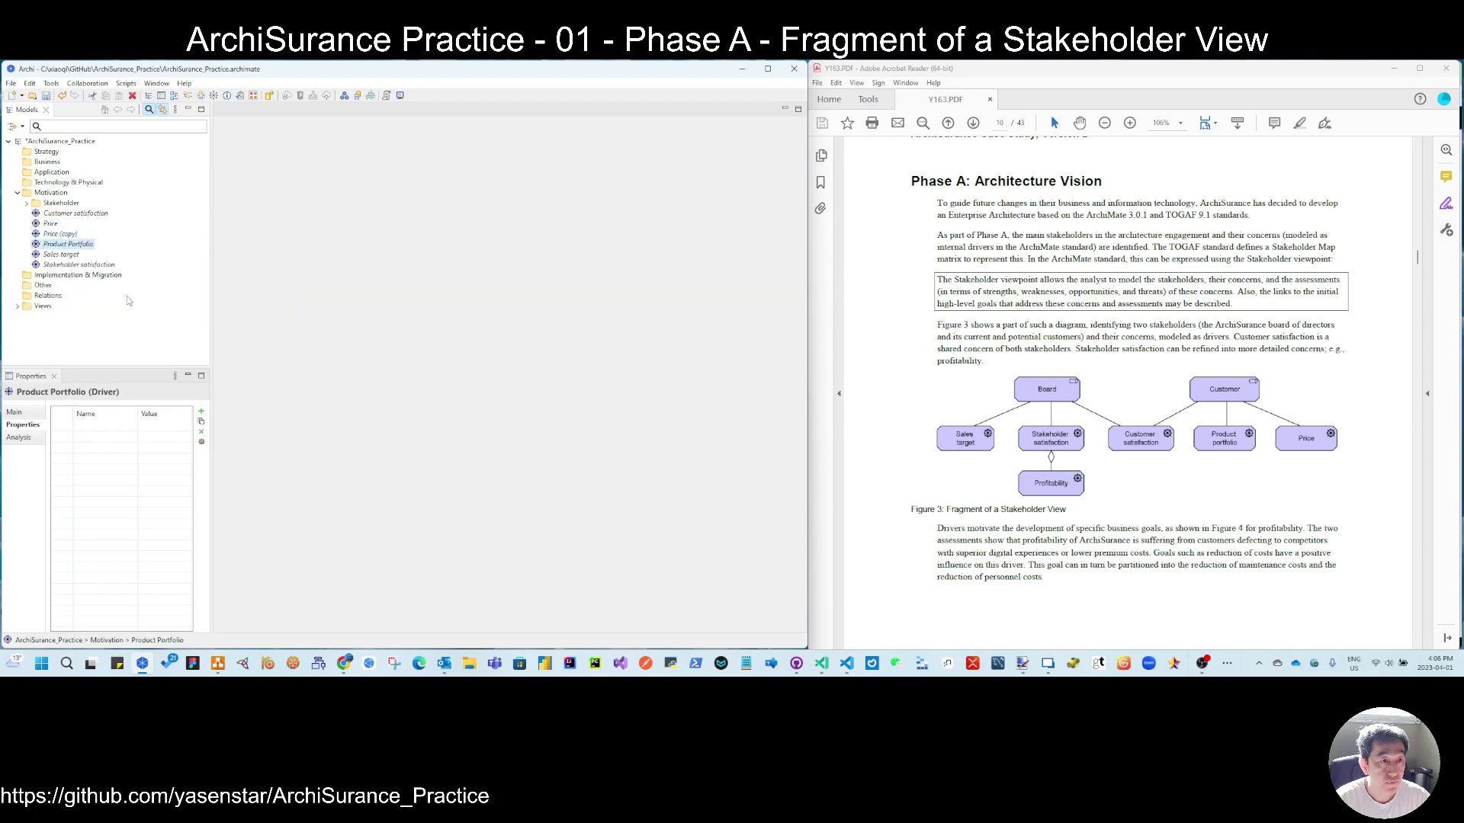
key("Up")
key("F2")
type("Pro")
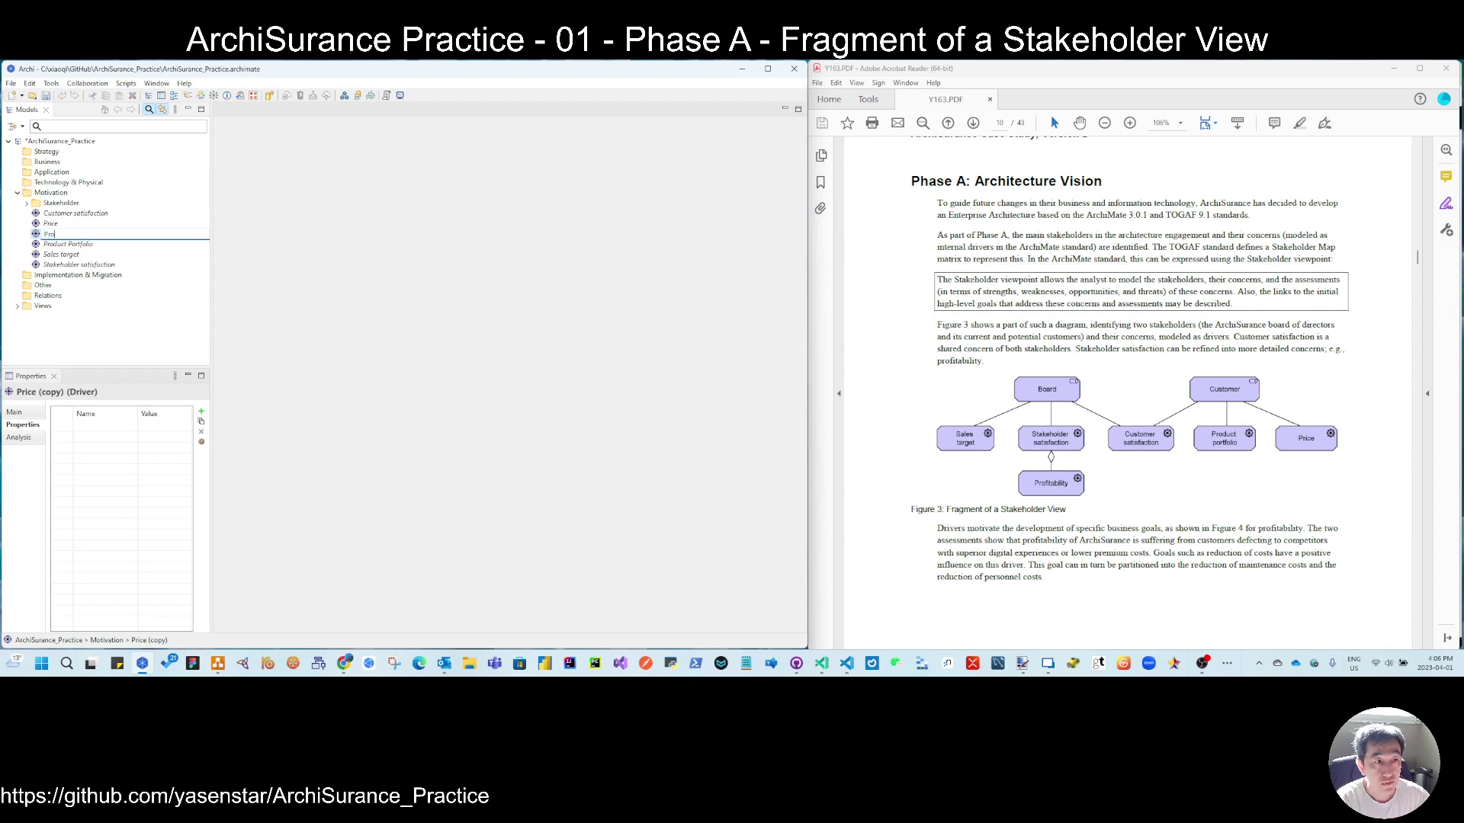
type("fitability")
key("Return")
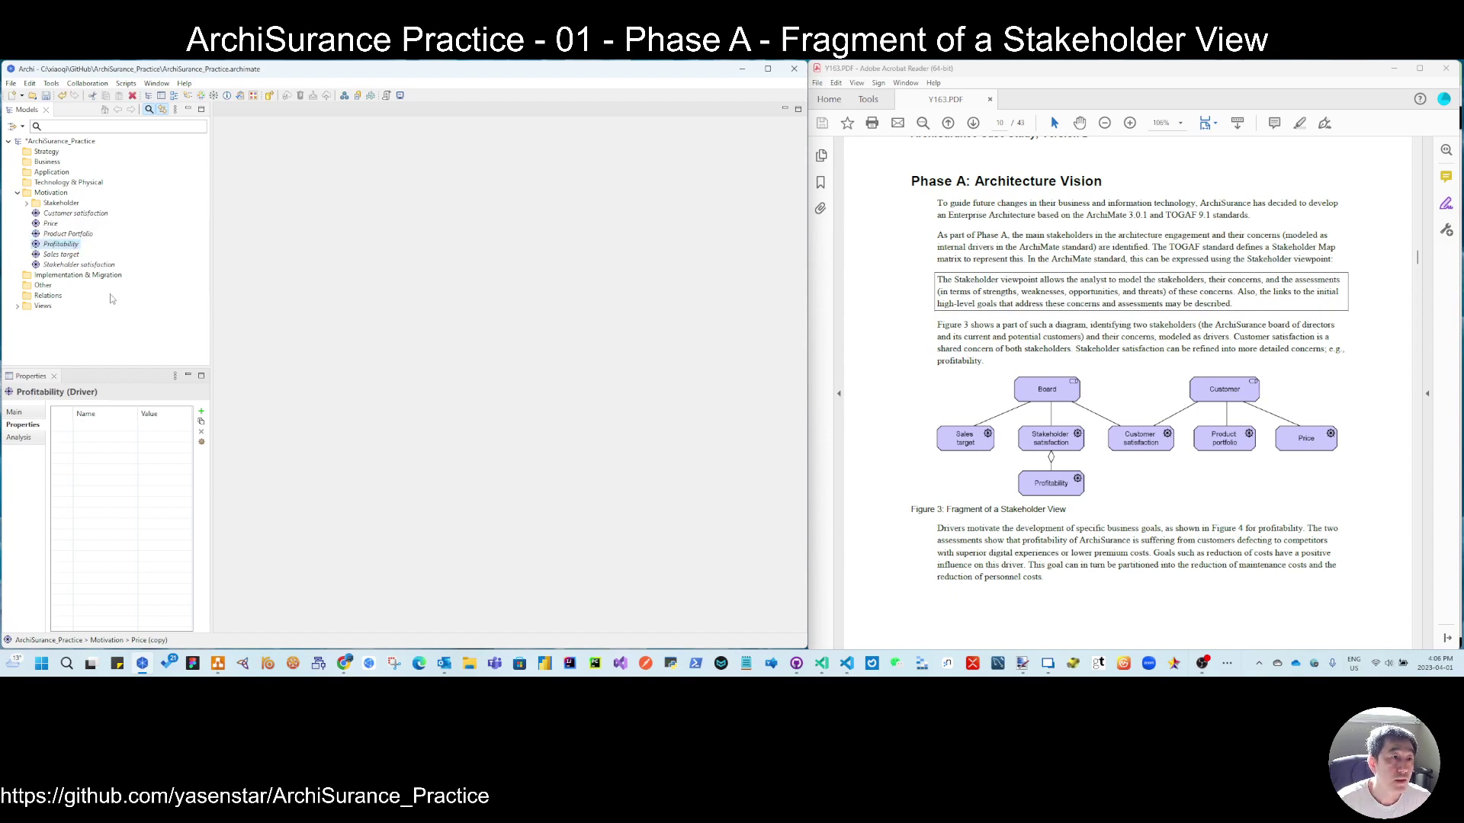
Create a Driver subfolder under Motivation and move all six drivers into it
right_click(56, 196)
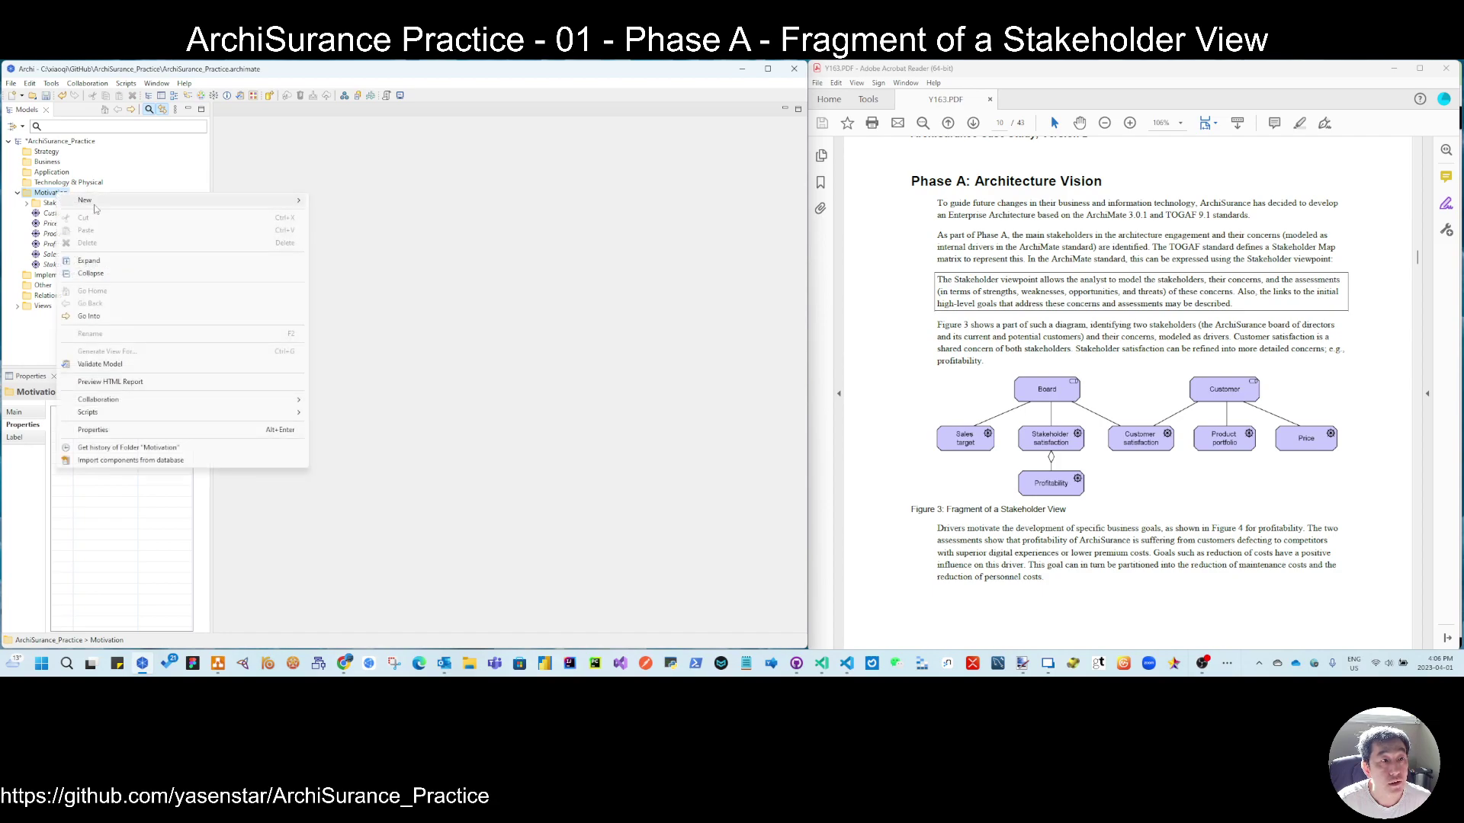
mouse_move(96, 204)
left_click(333, 202)
type("Dr")
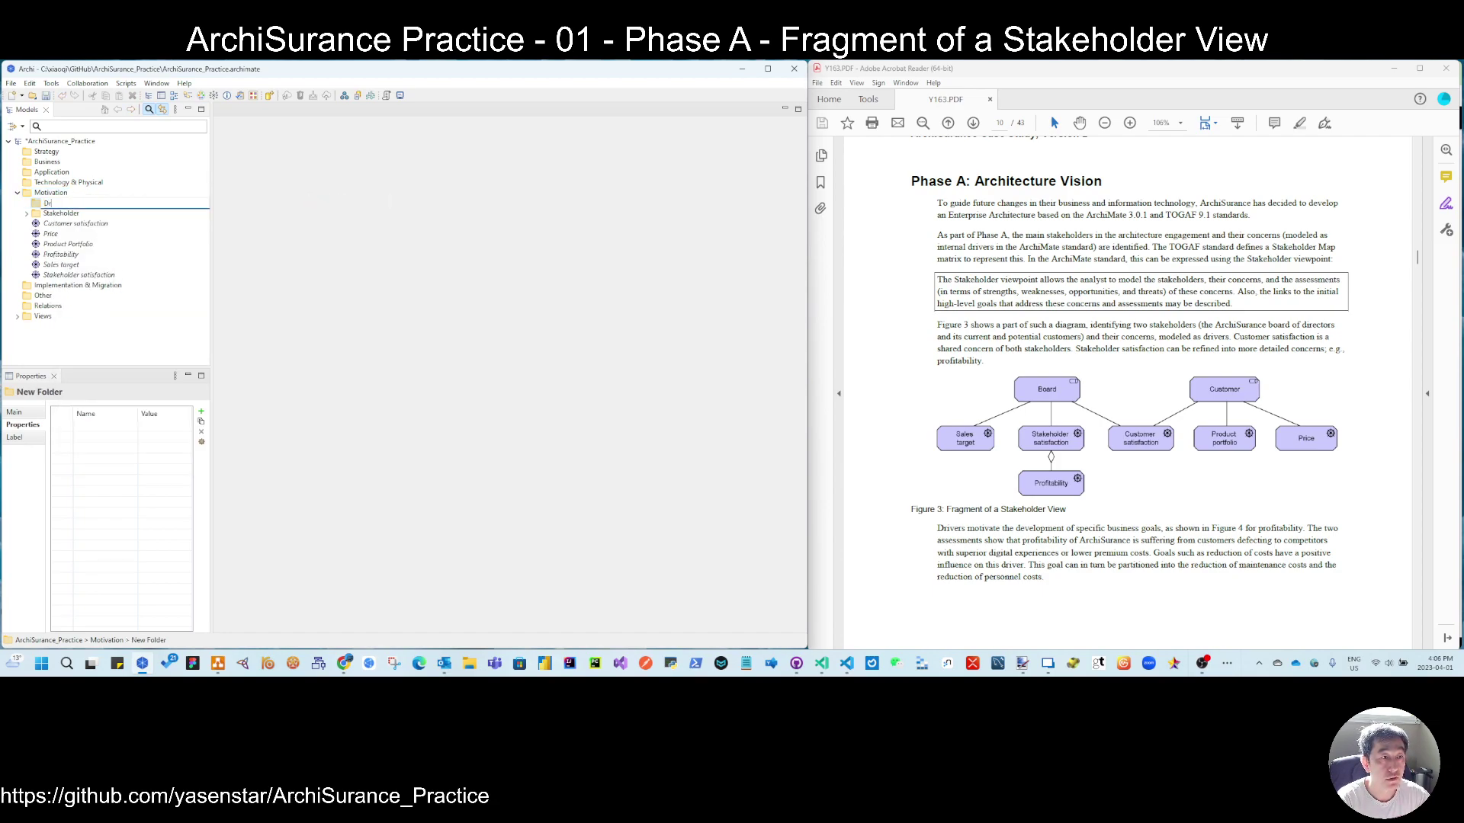
type("iver")
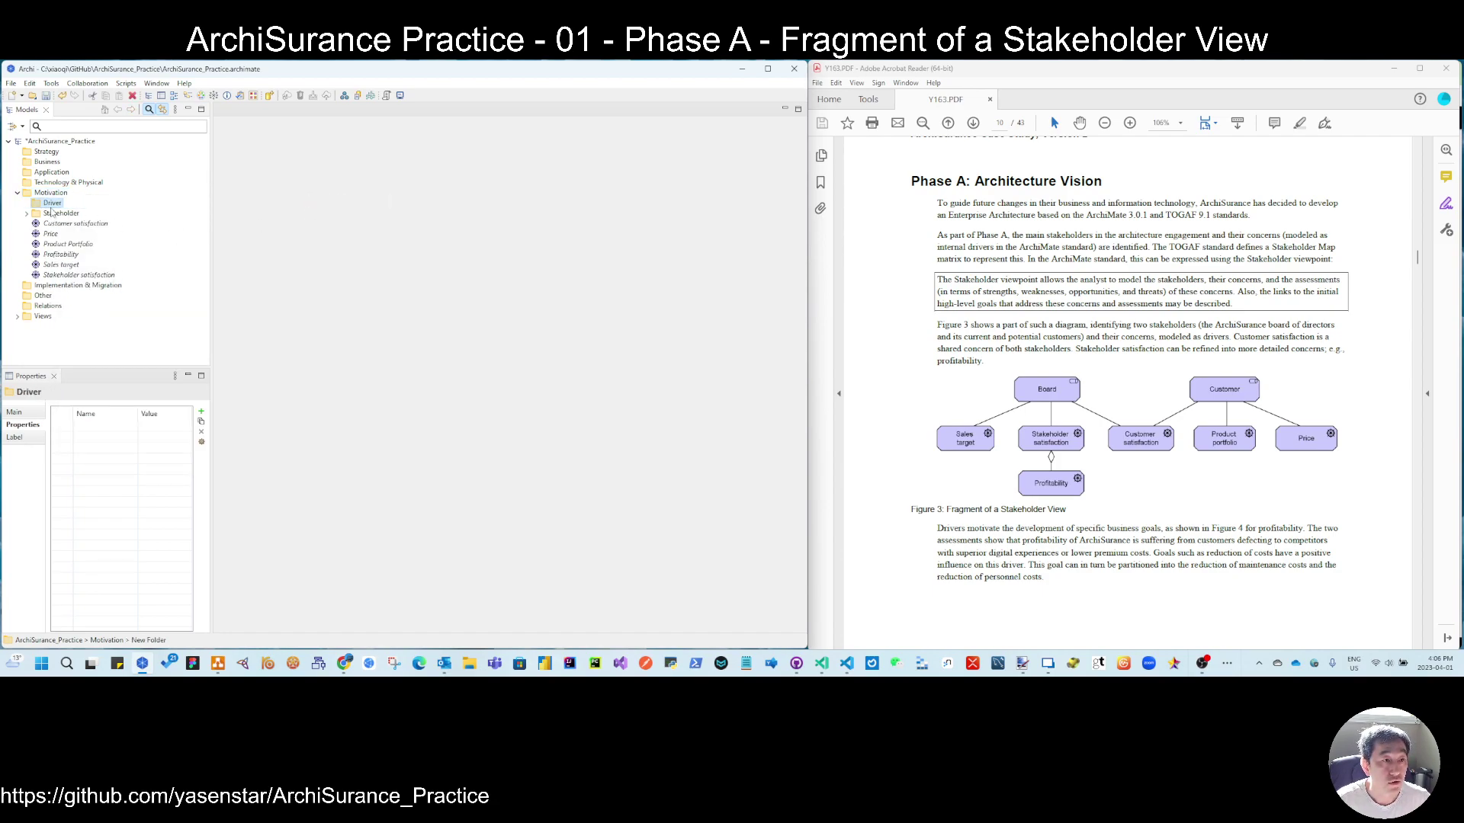
key("Return")
left_click(75, 223)
left_click(63, 276, "shift")
left_click_drag(63, 276, 57, 204)
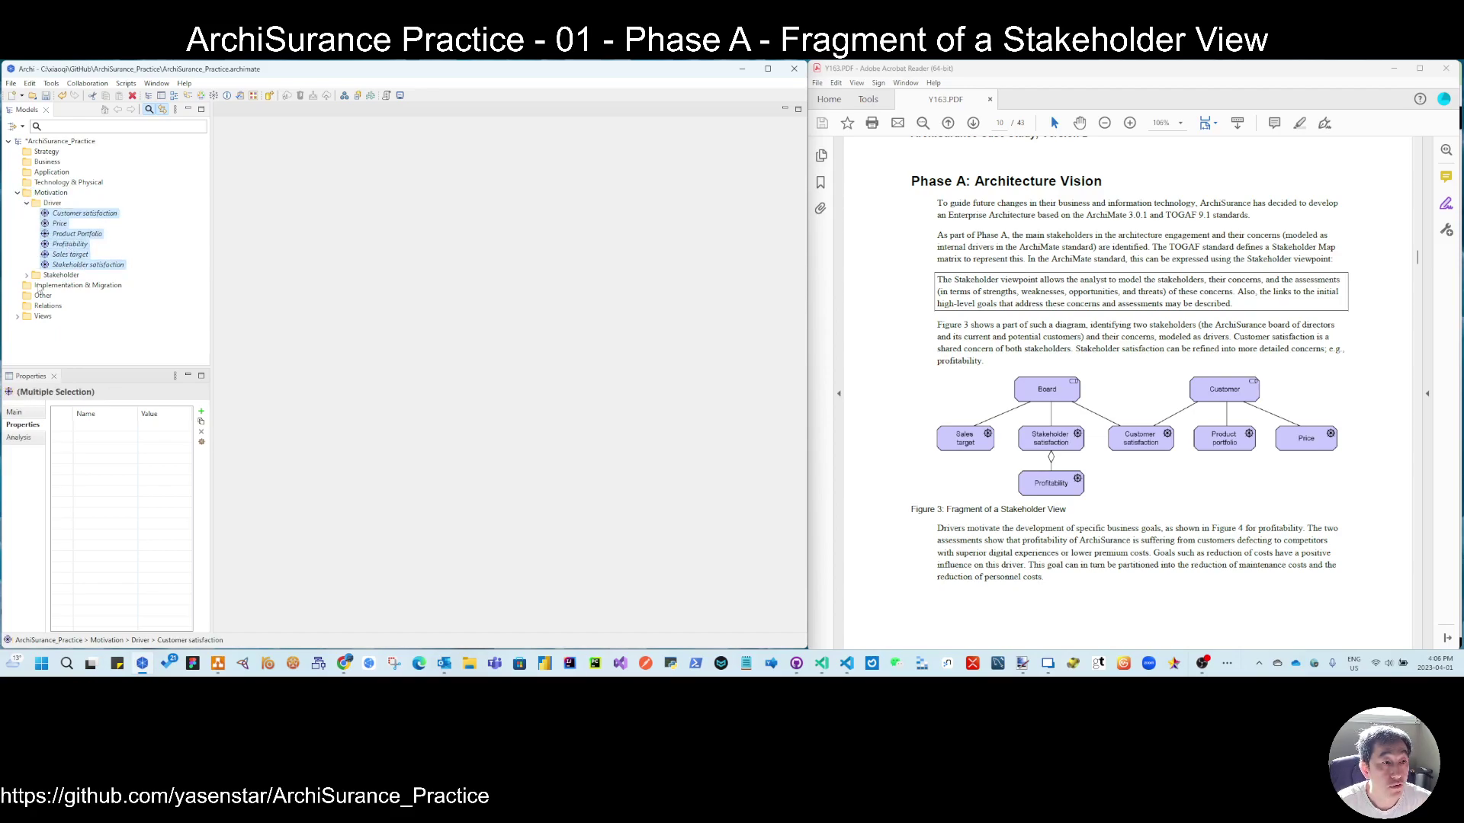
Add a Phase_A_Vision folder inside the Views folder
left_click(18, 316)
left_click(43, 316)
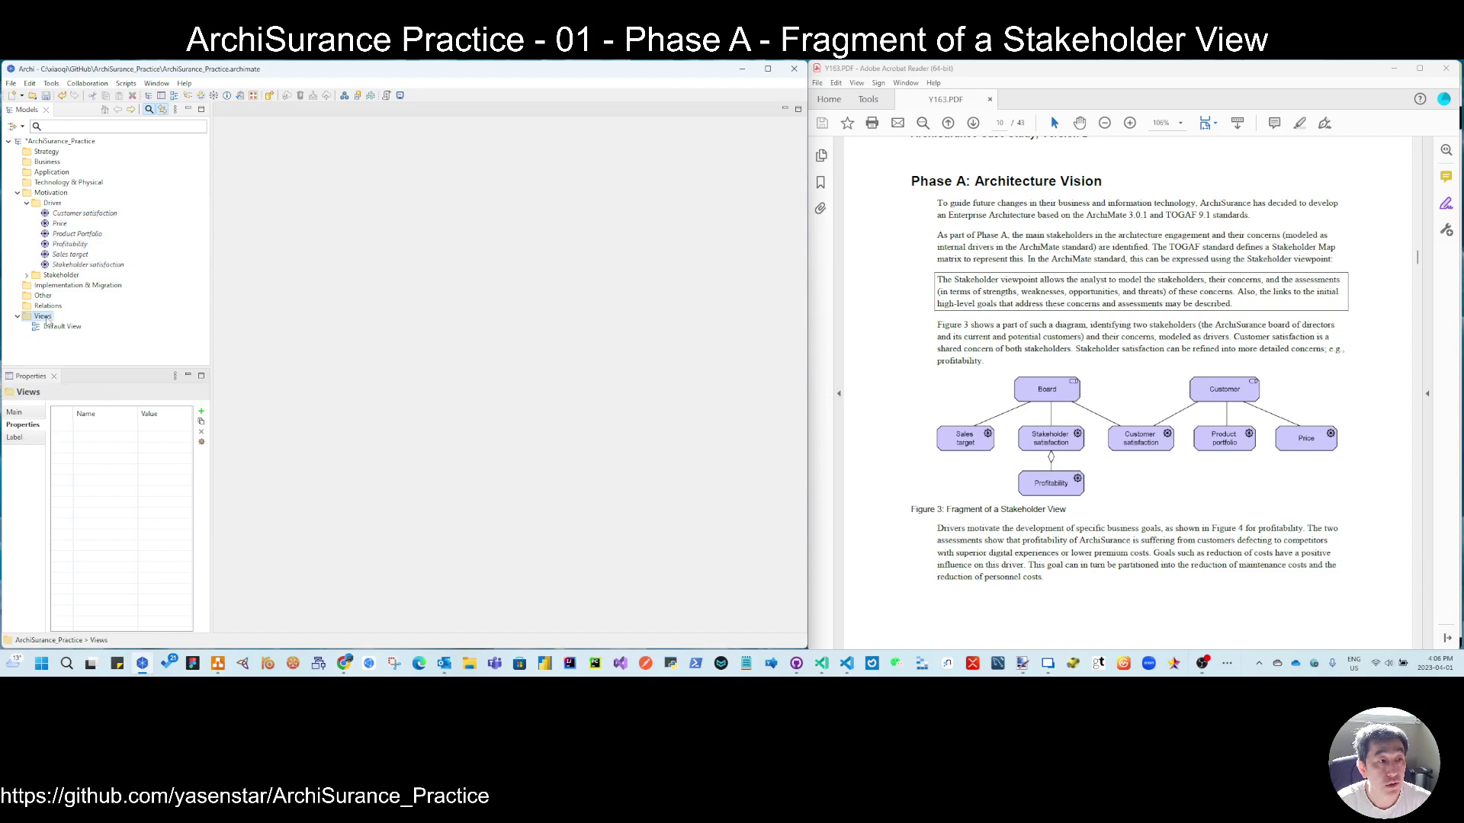
right_click(43, 316)
mouse_move(187, 325)
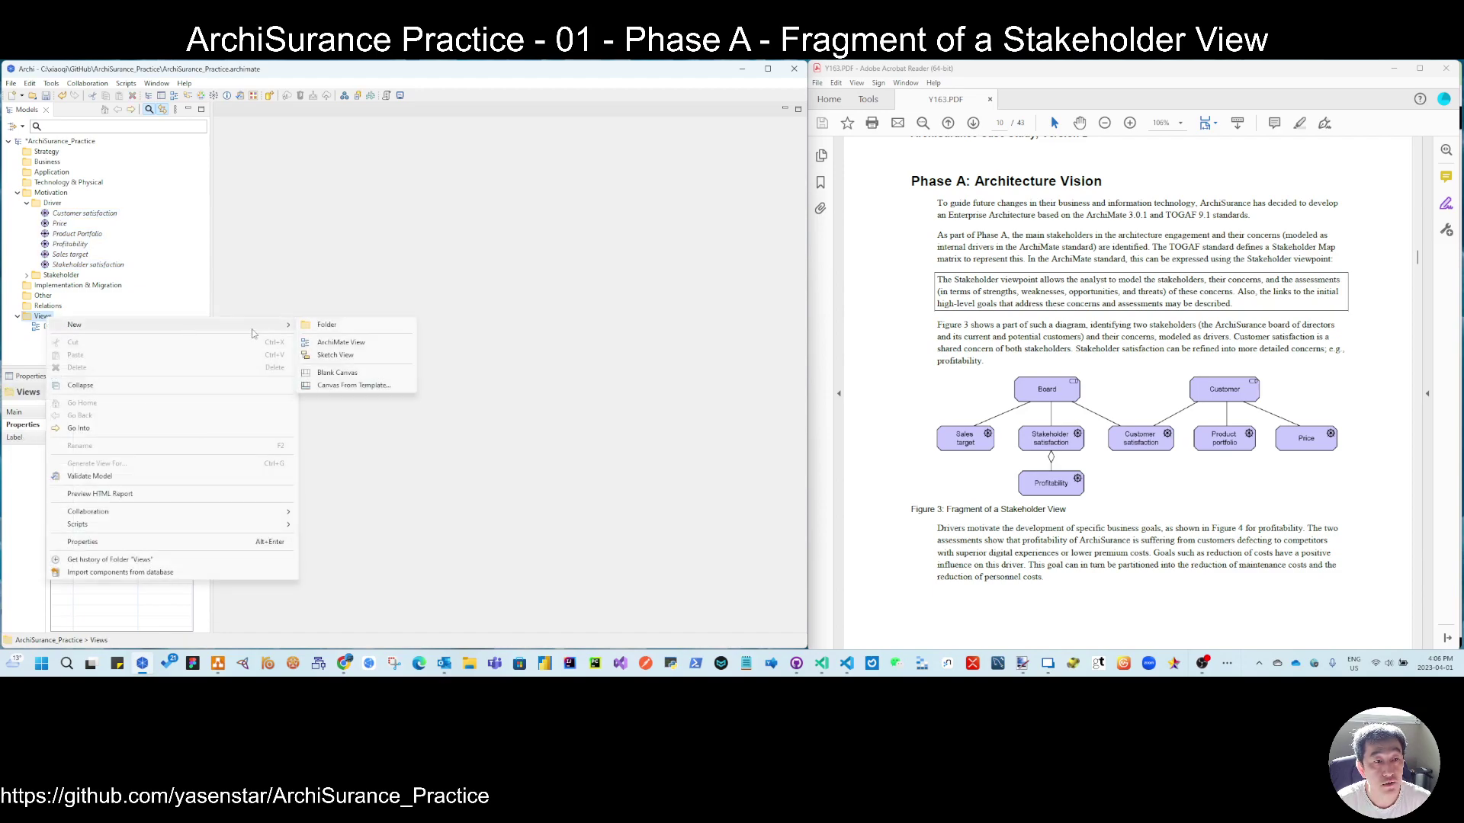
left_click(328, 325)
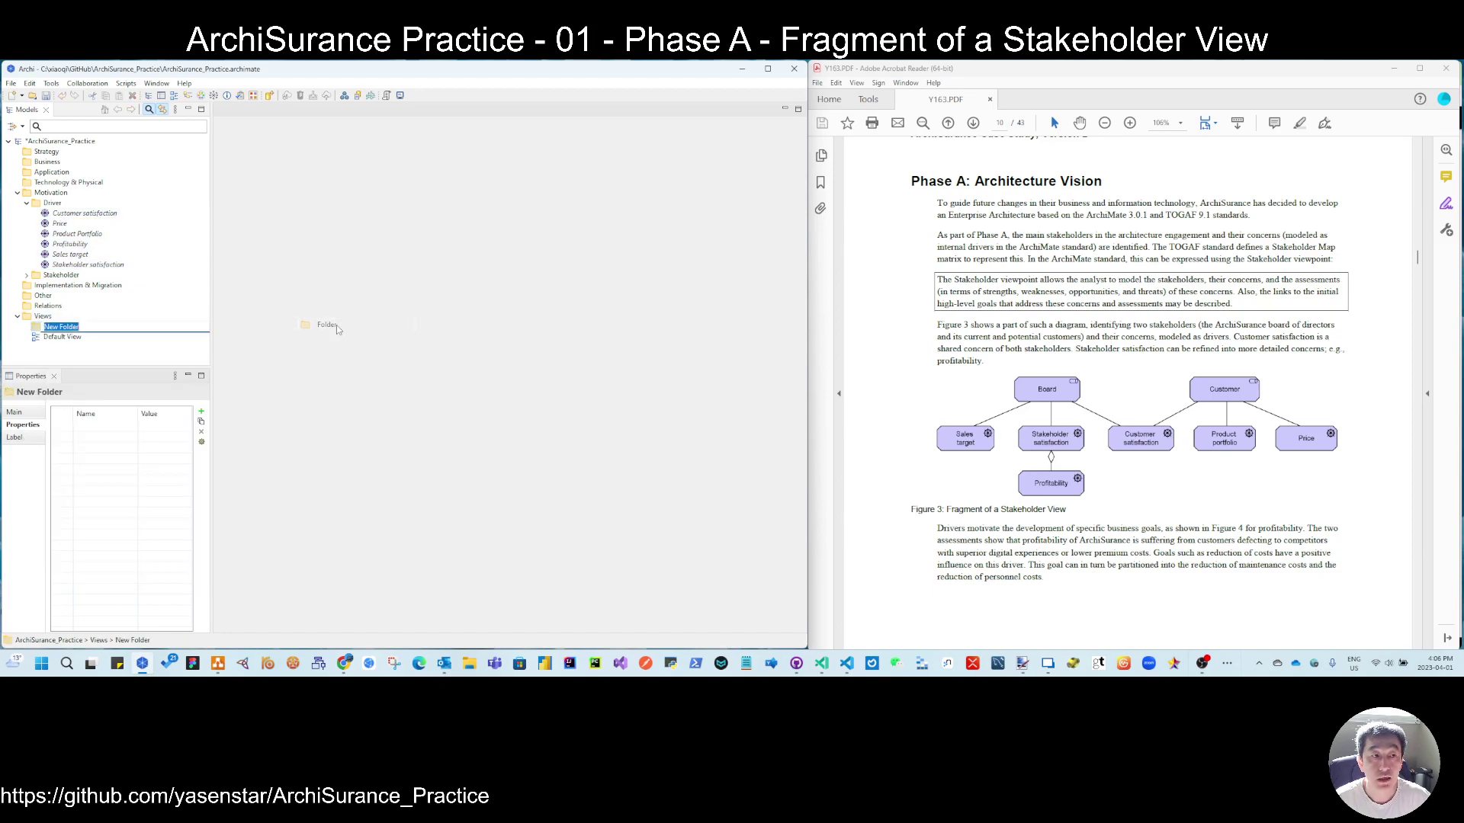
type("Phase")
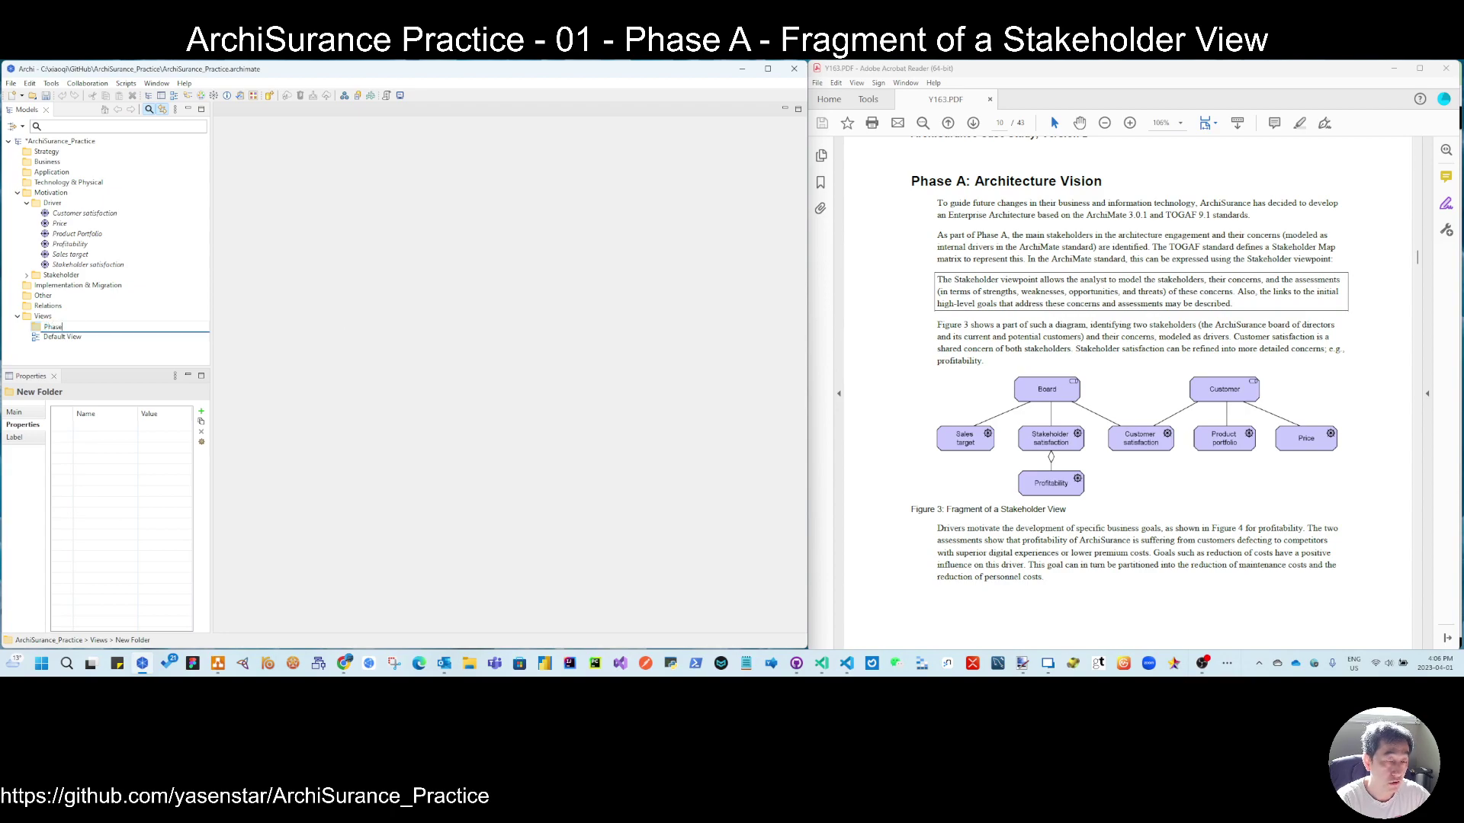
type("A")
key("BackSpace")
type("A")
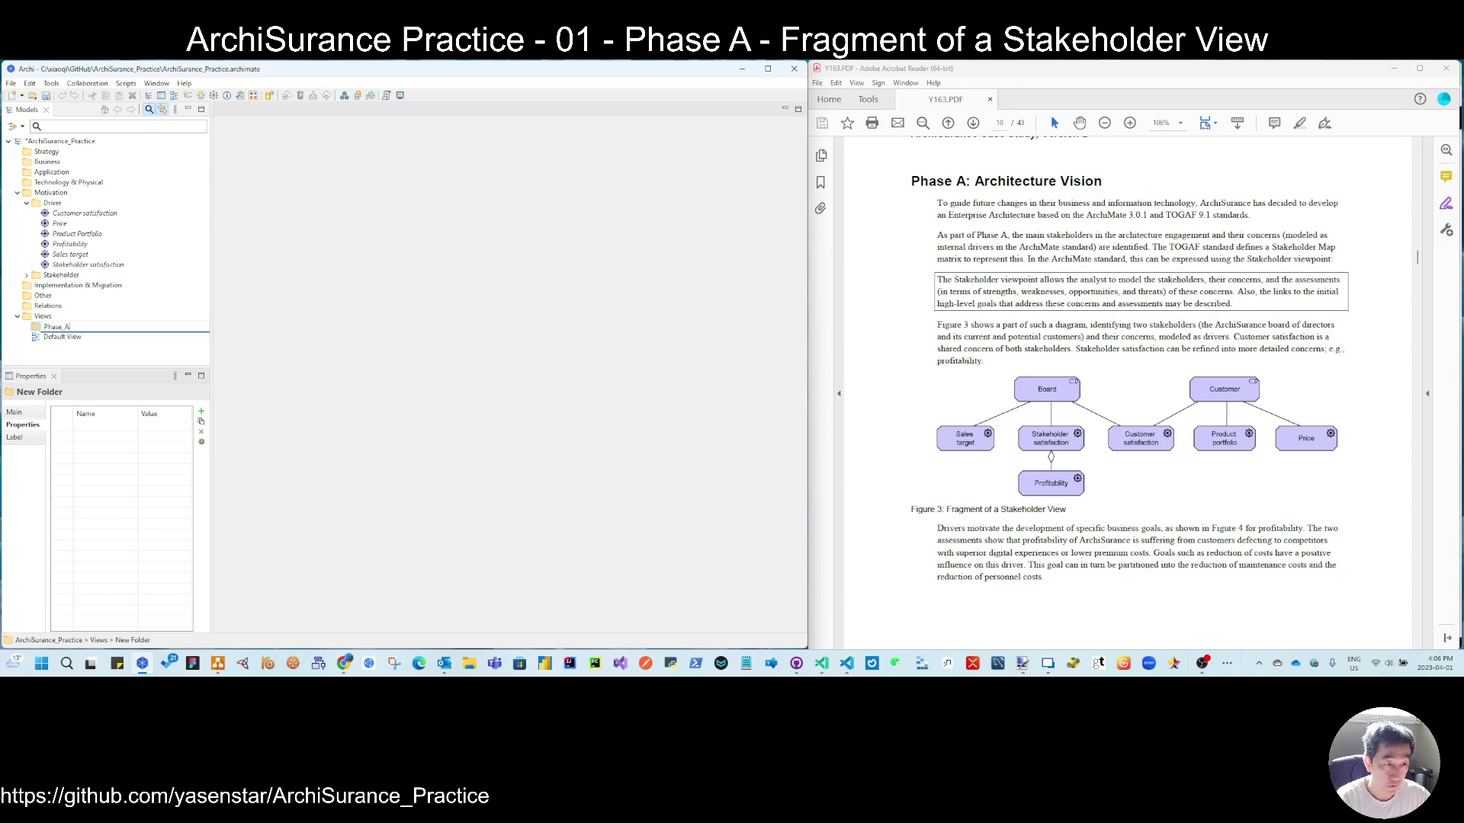
type("_Vis")
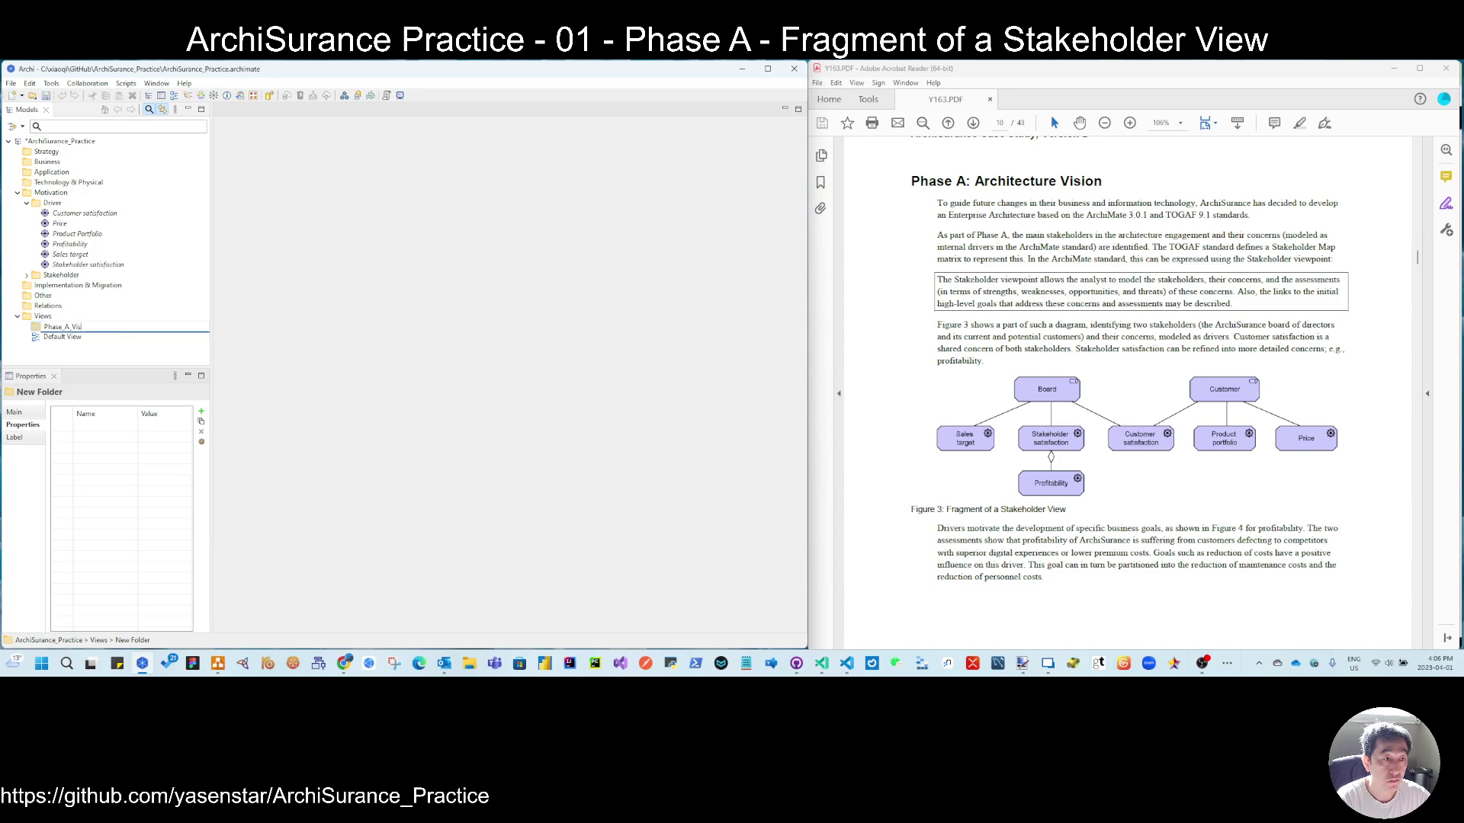
type("ion")
key("Return")
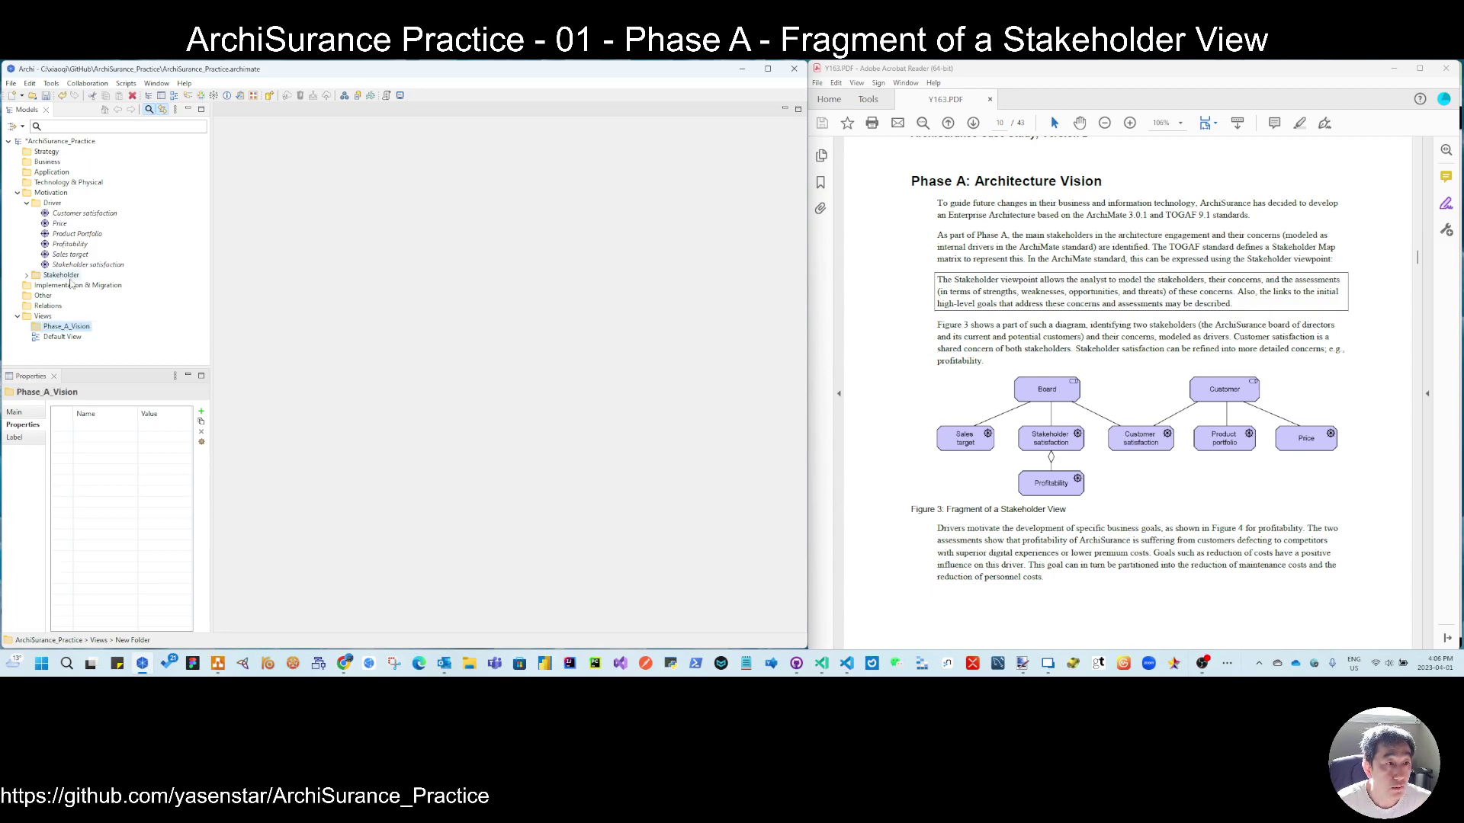
Duplicate Default View, open the copy, and move it into Phase_A_Vision
left_click(55, 339)
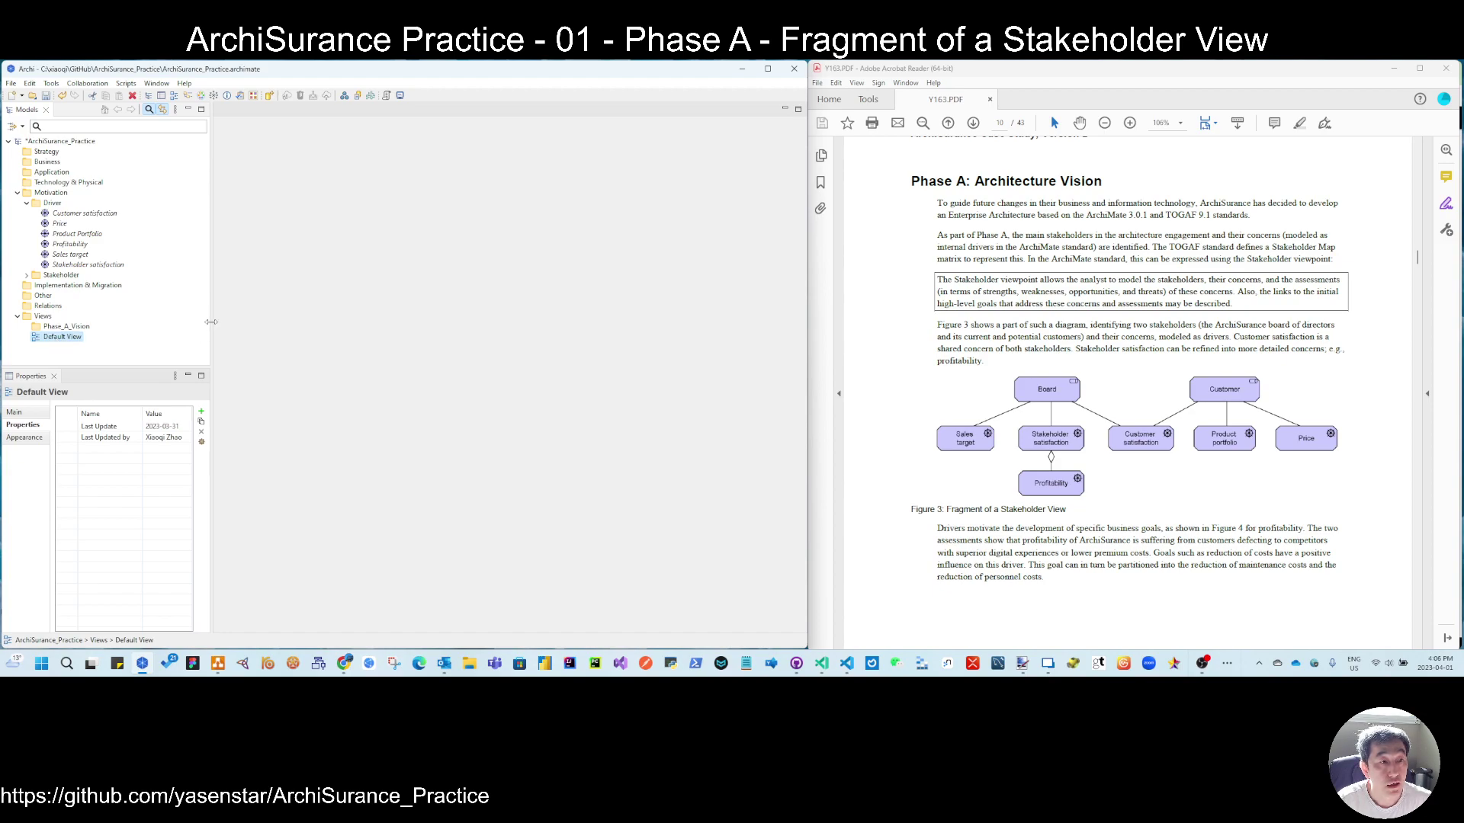
left_click_drag(211, 321, 229, 321)
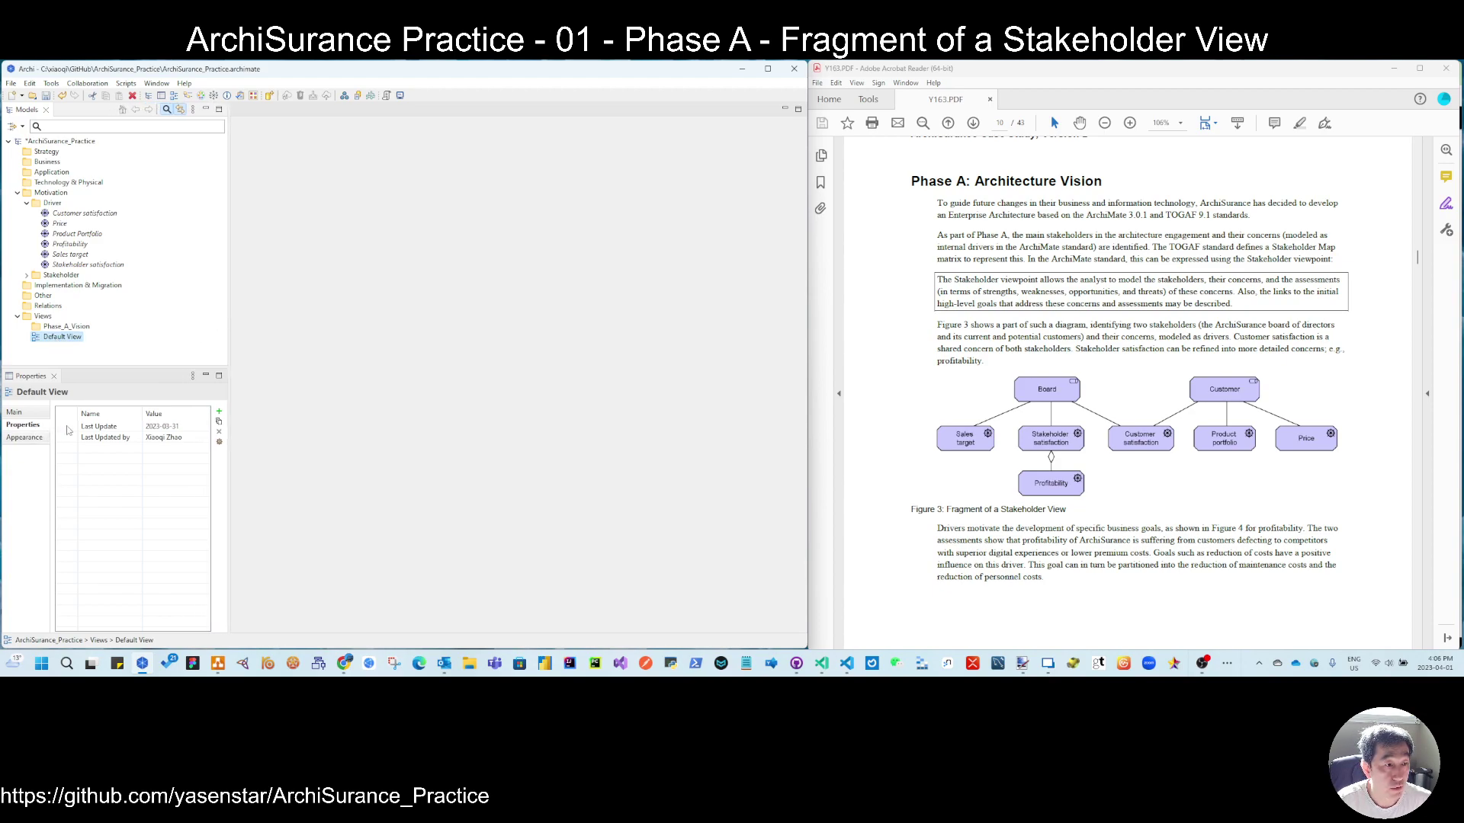
right_click(37, 341)
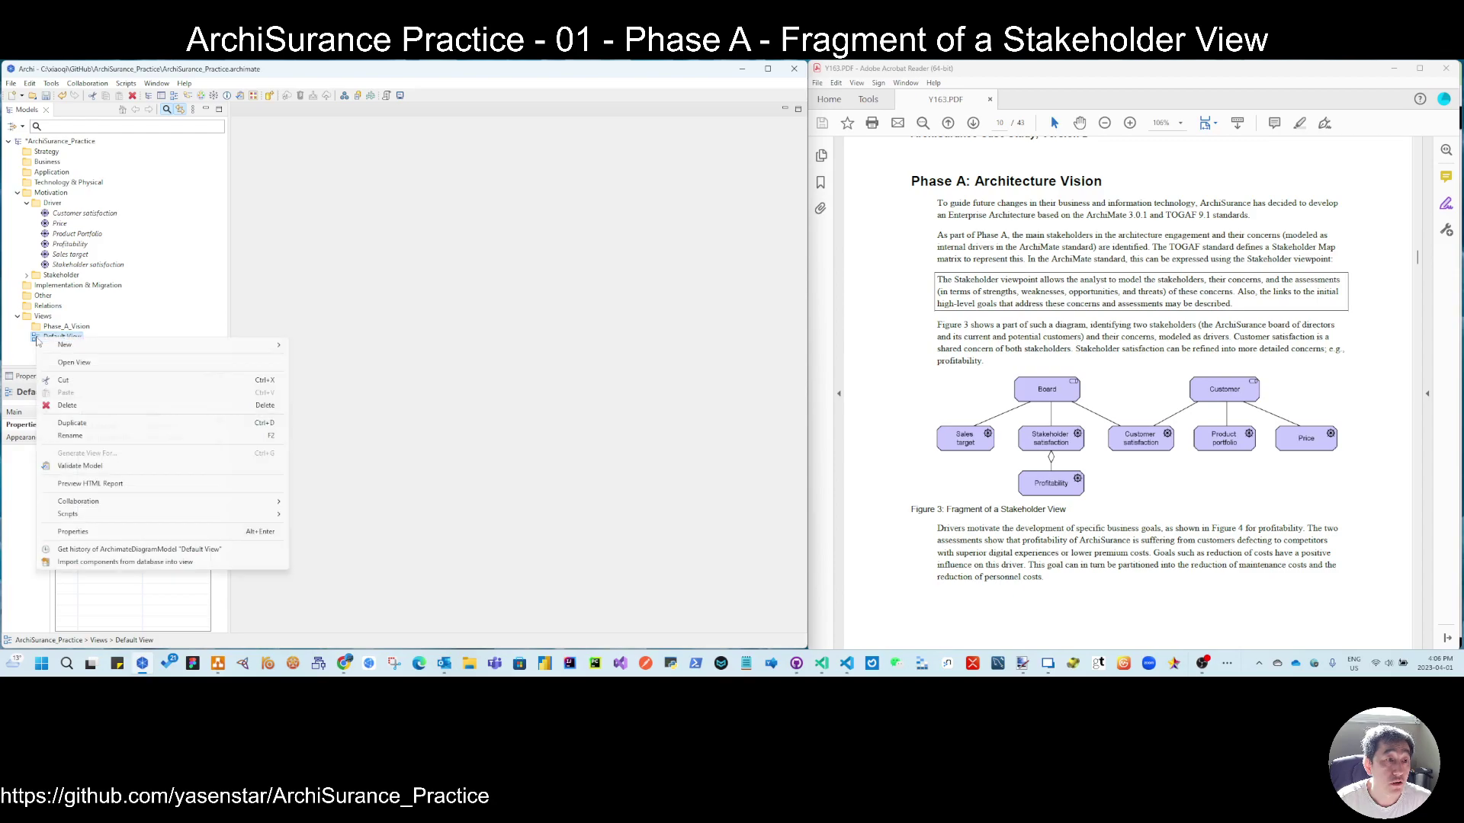
left_click(71, 422)
double_click(42, 347)
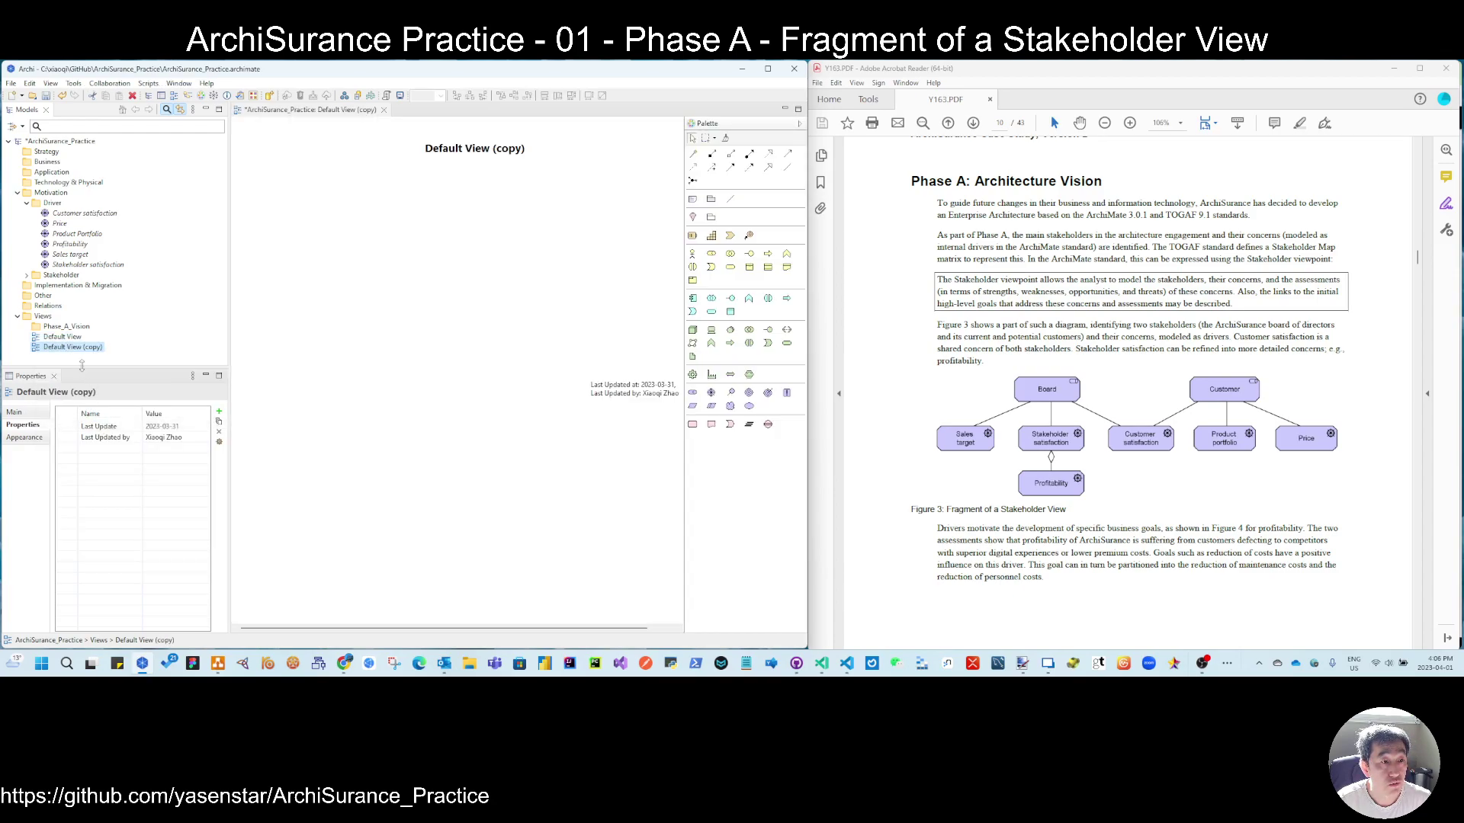
left_click_drag(41, 348, 75, 329)
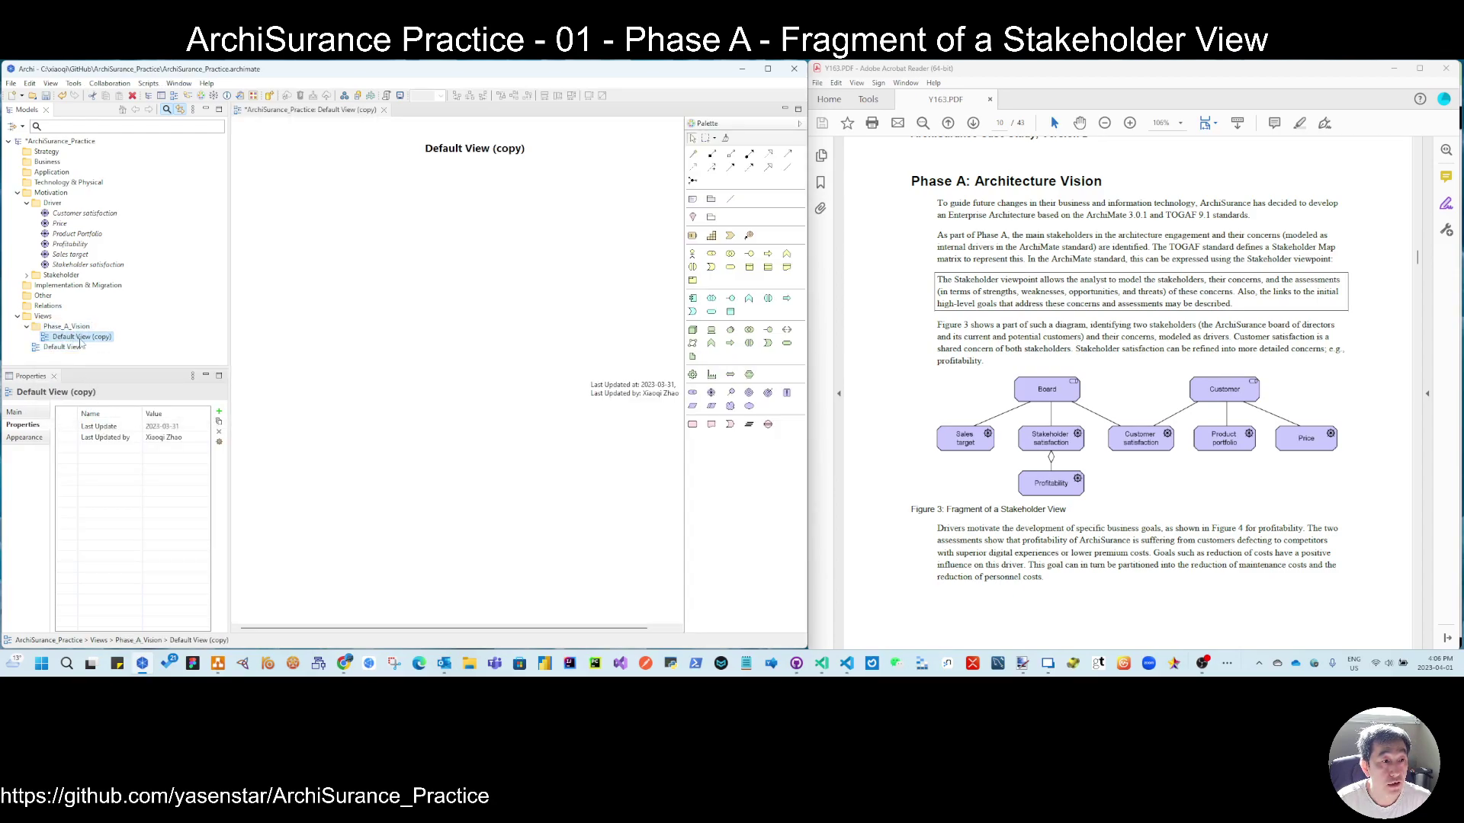
Rename the copy '03_Fragement of a Stakeholder View' and inspect its title and Last Updated notes
left_click(81, 337)
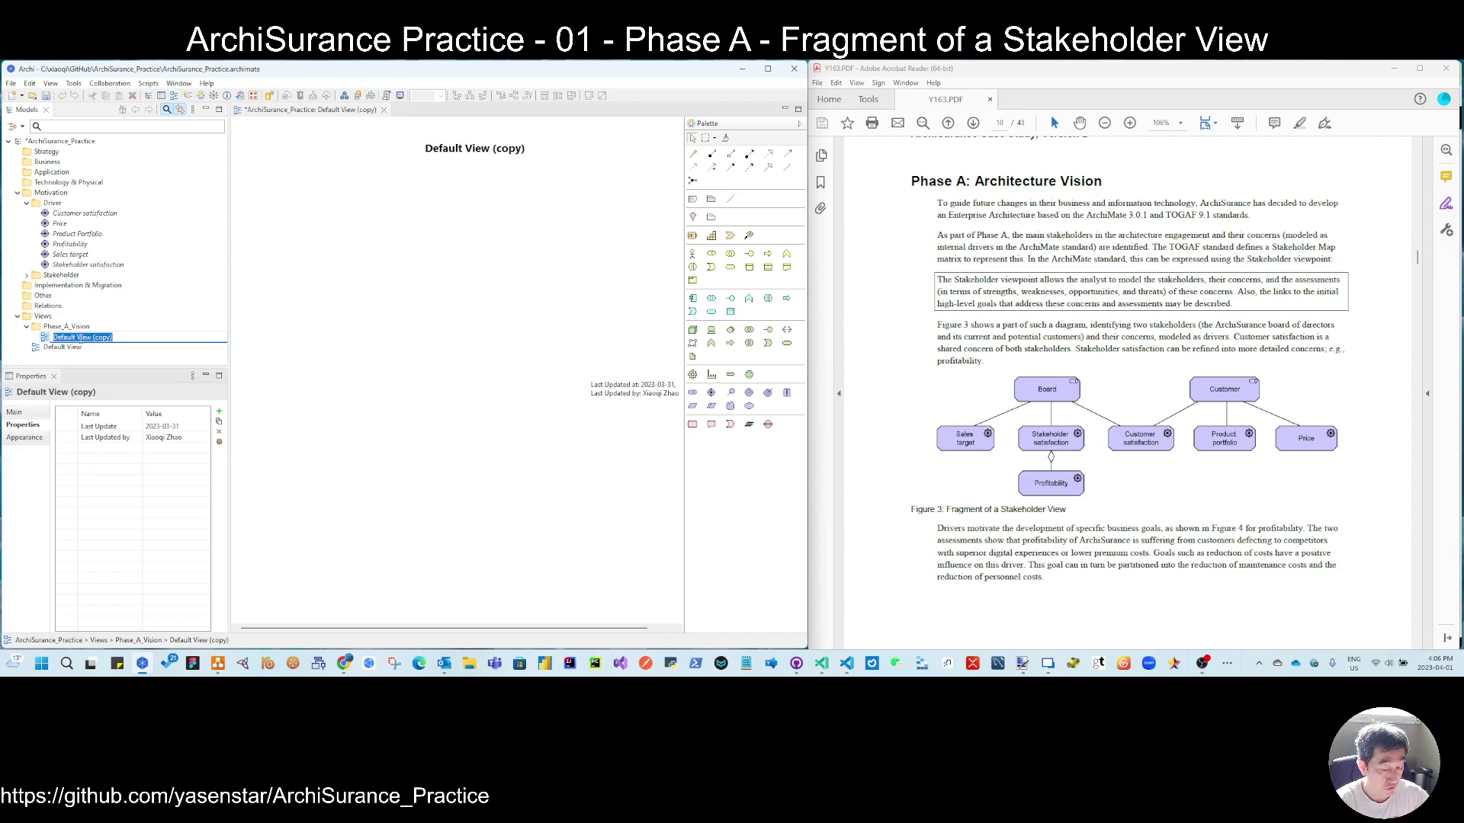
type("F")
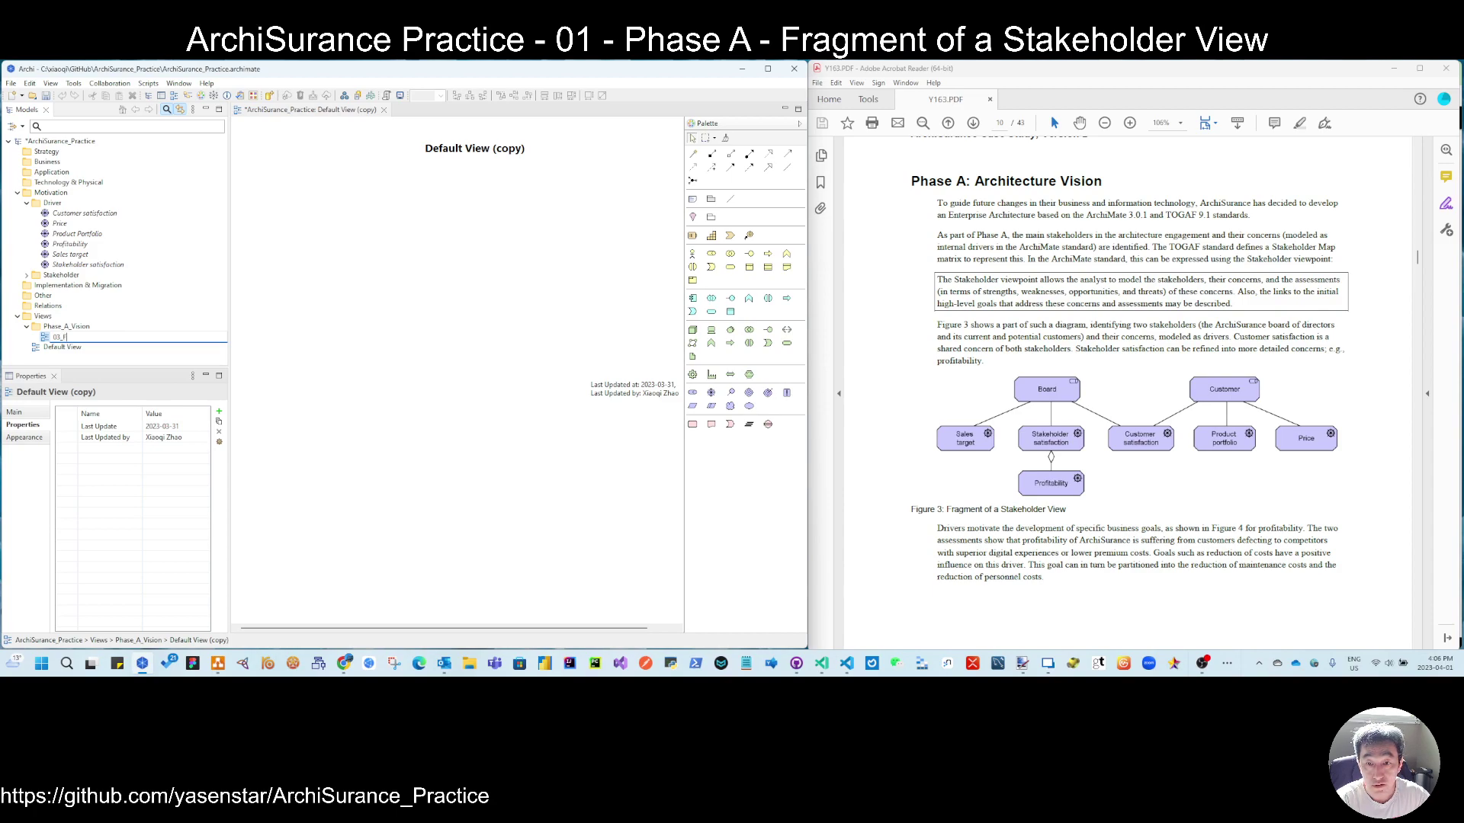
type("ragement of ")
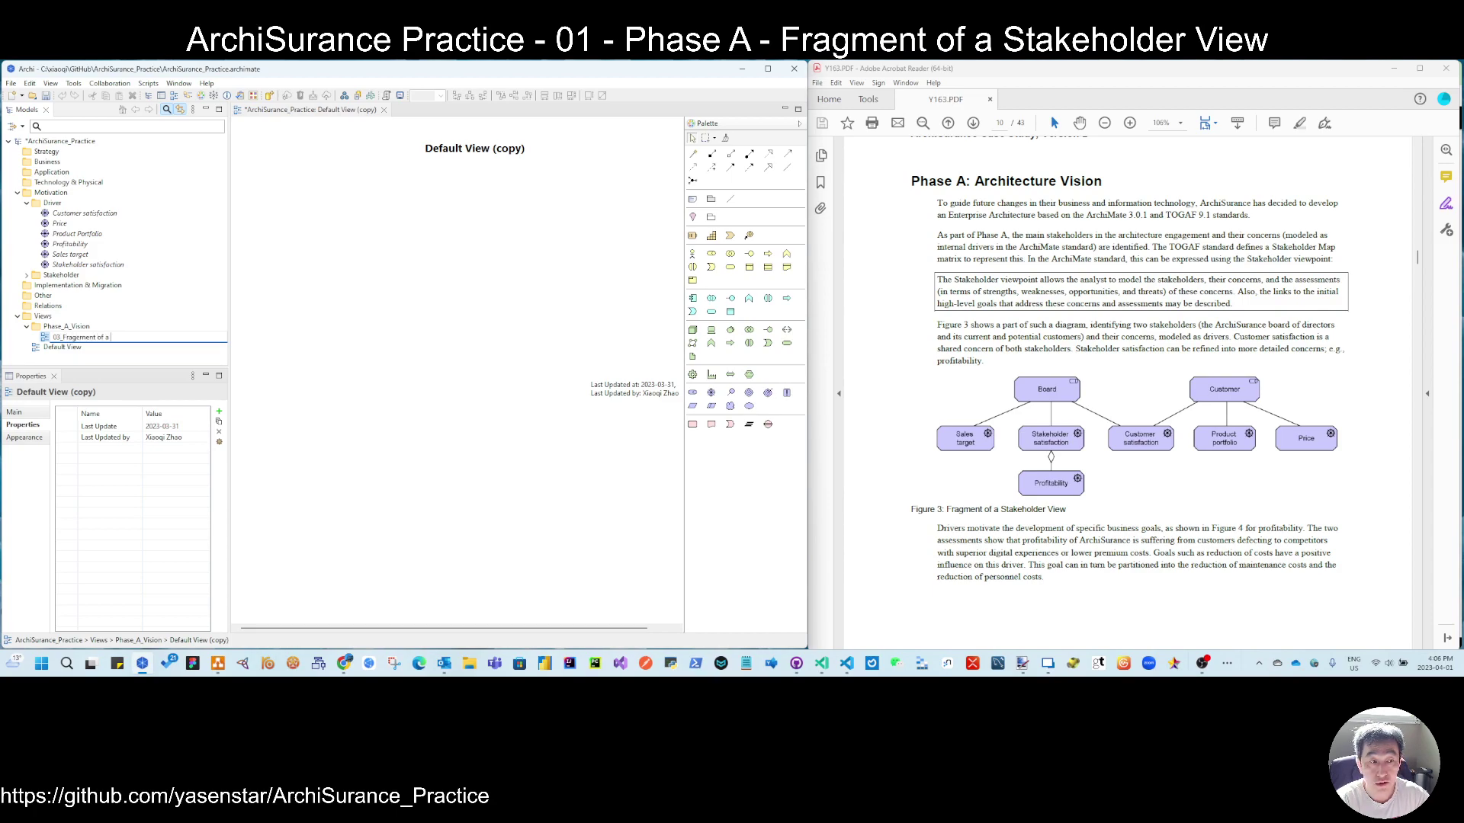
type("a Stakehold")
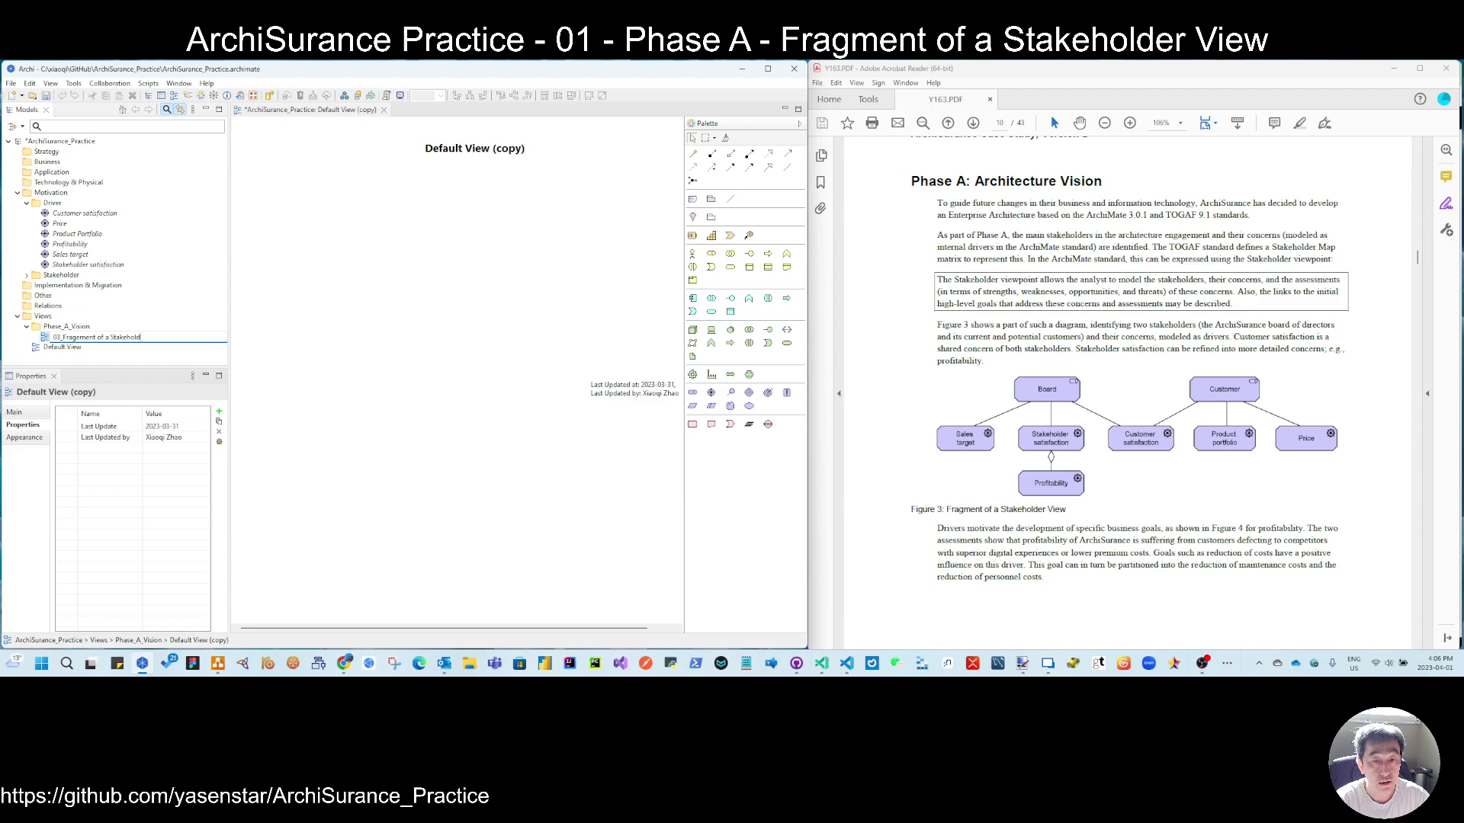
type("er View")
key("Return")
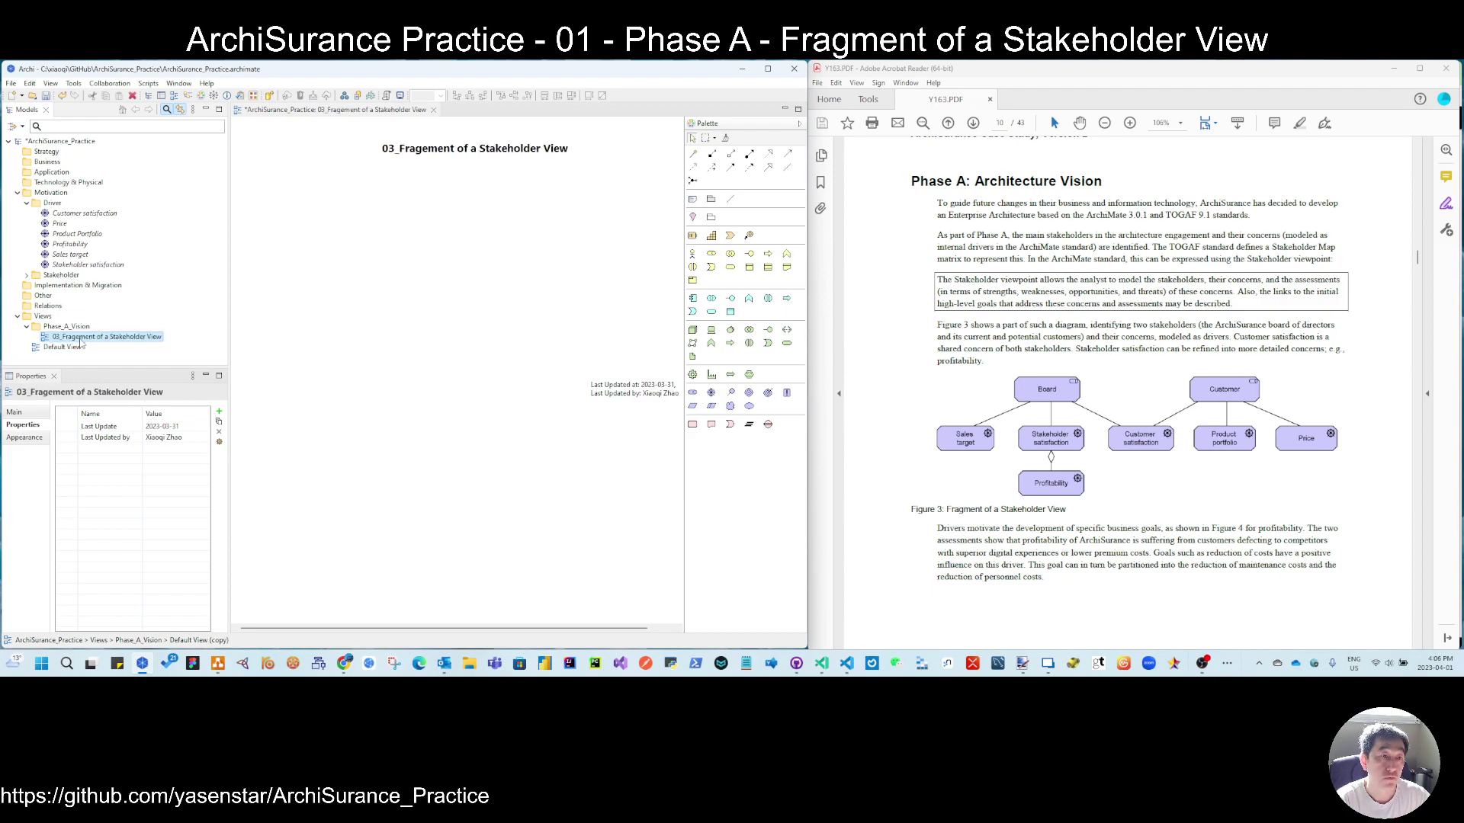
left_click(514, 157)
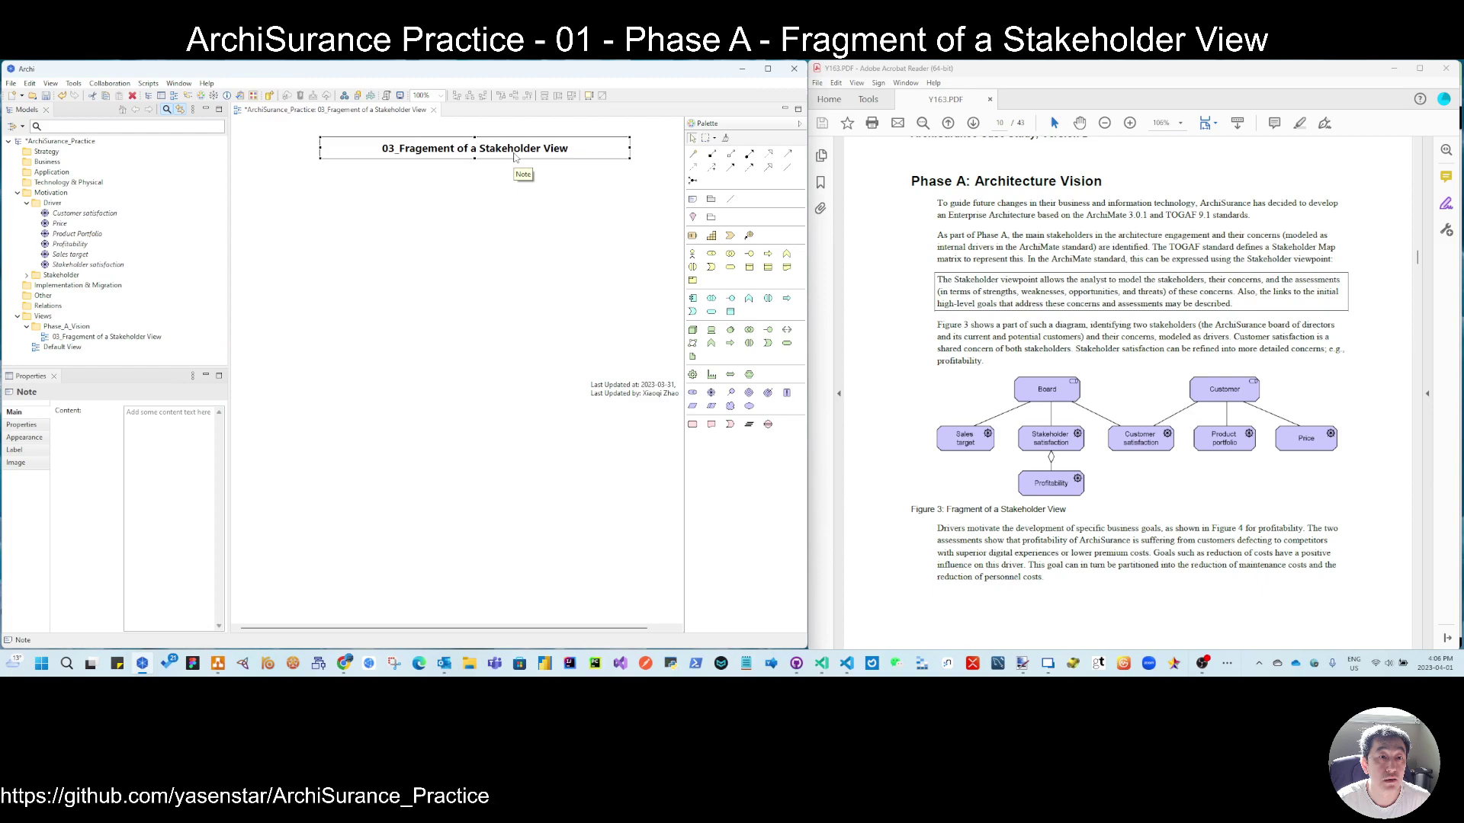
left_click(86, 337)
left_click(641, 393)
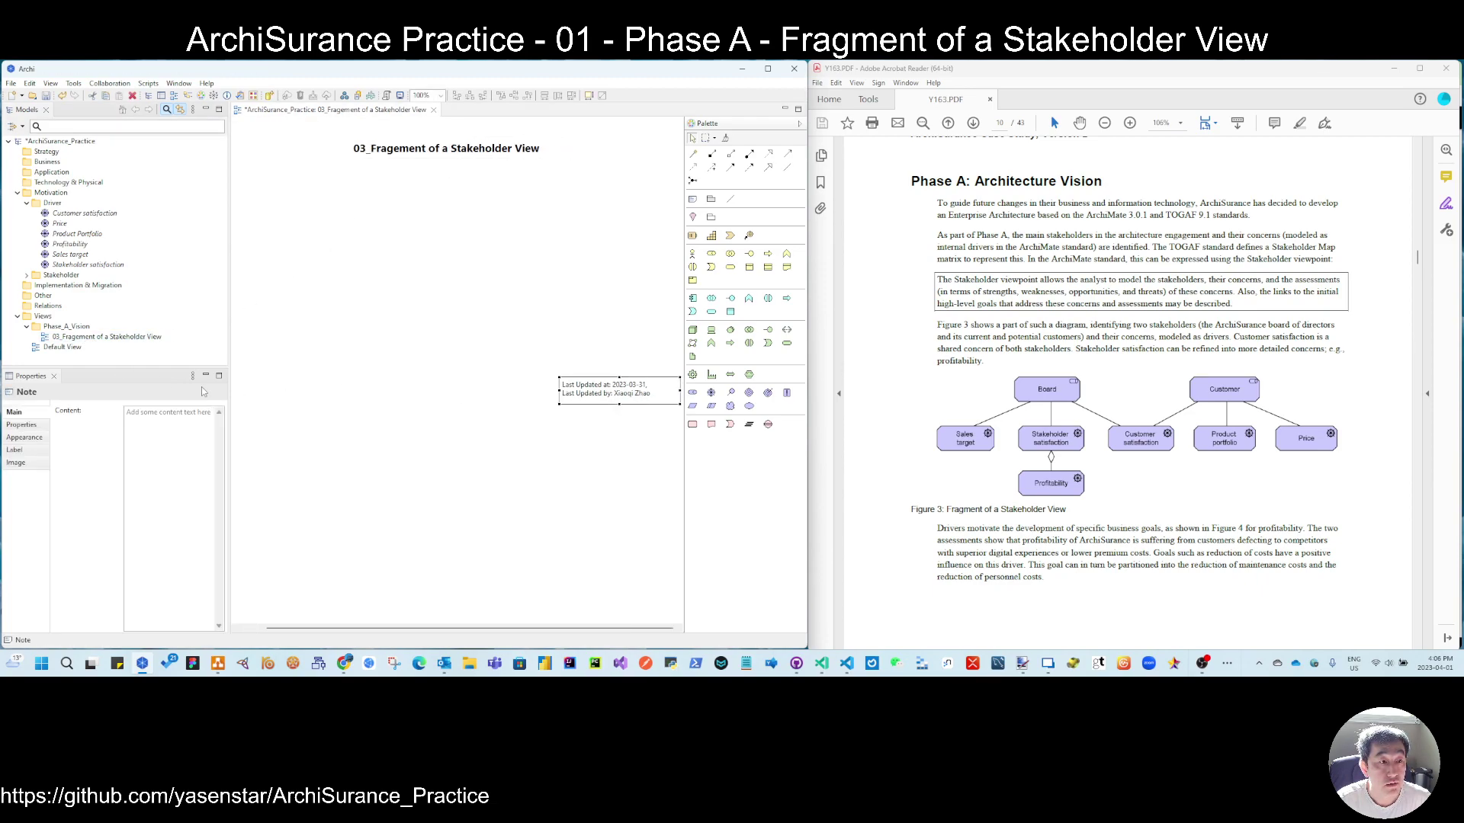
left_click(111, 336)
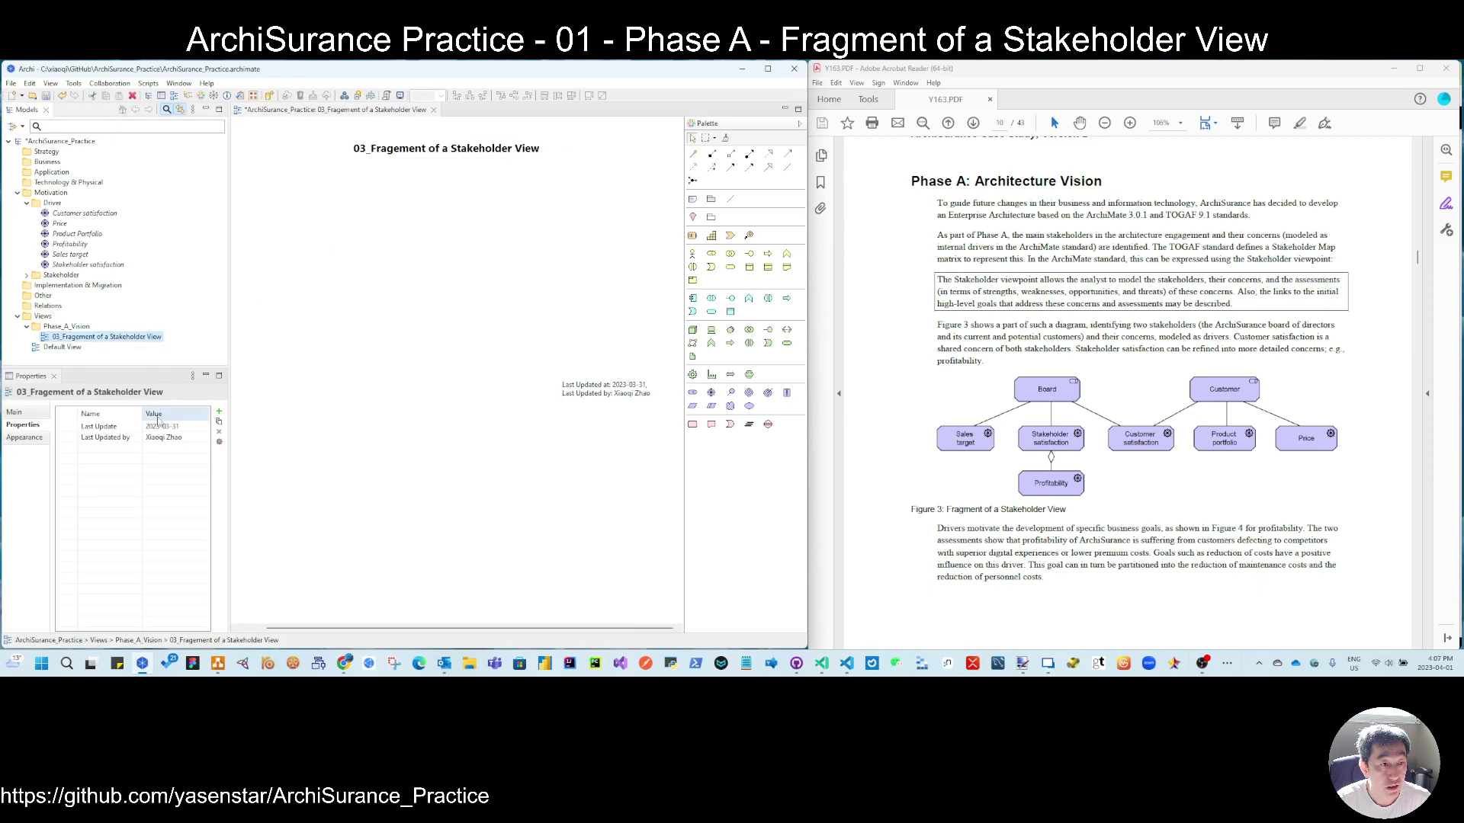
Change the view's Last Update property to 2023-04-01
left_click(183, 427)
left_click(183, 427)
left_click_drag(179, 426, 169, 424)
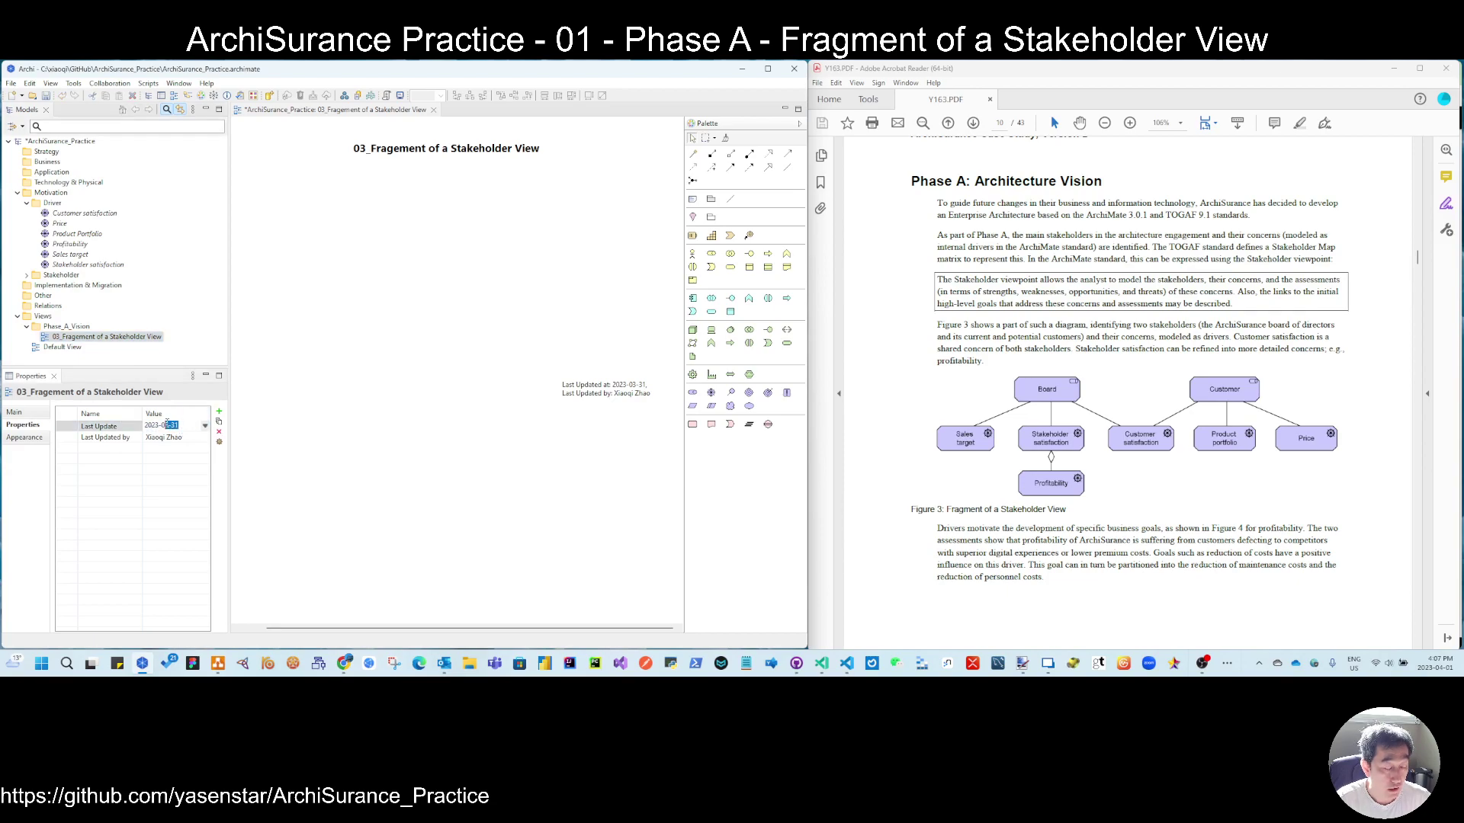
type("4-01")
key("Return")
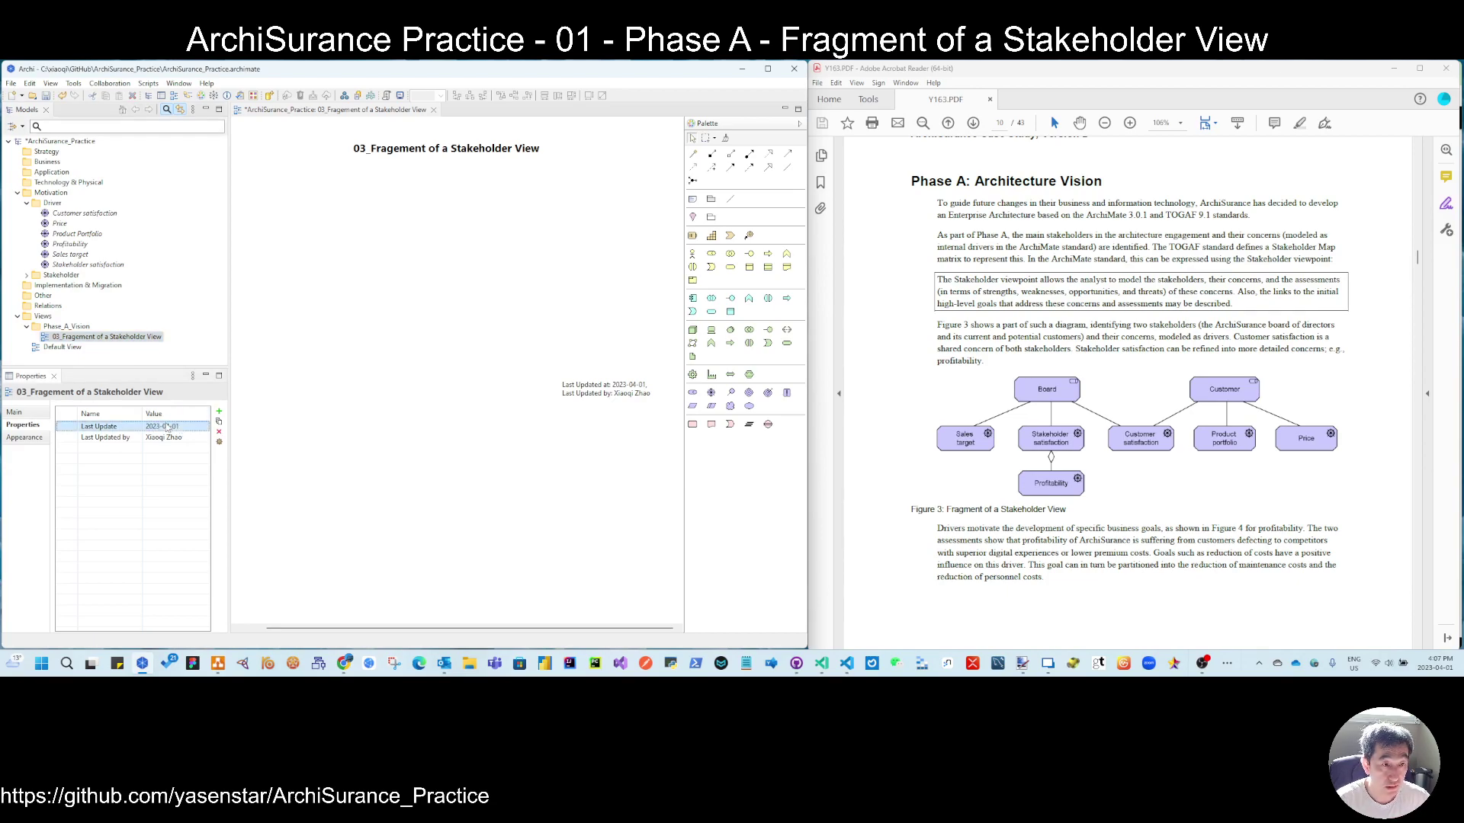
left_click(261, 280)
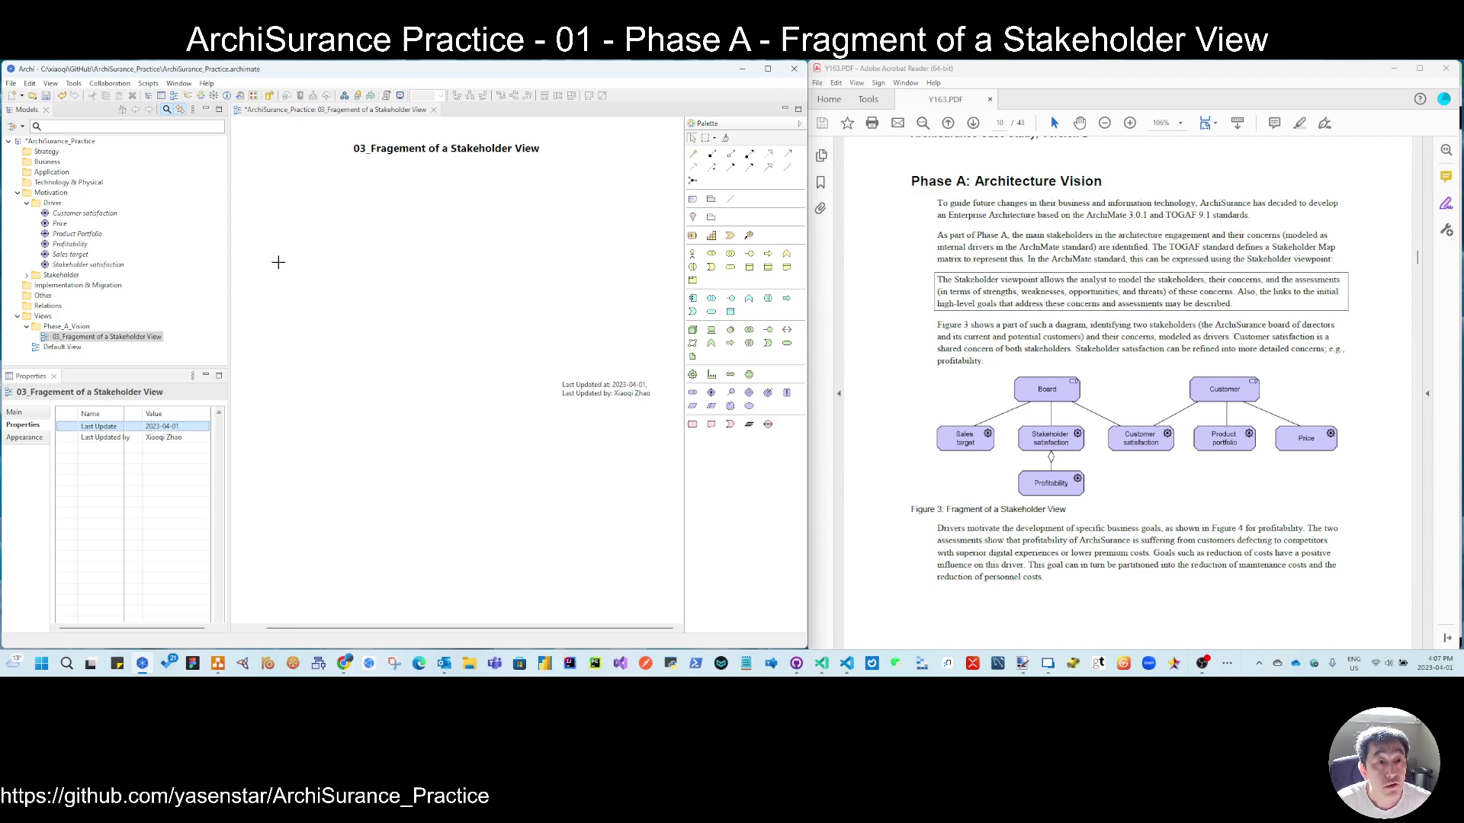
Drop Board, Customer and all six drivers from the model tree onto the view
double_click(61, 275)
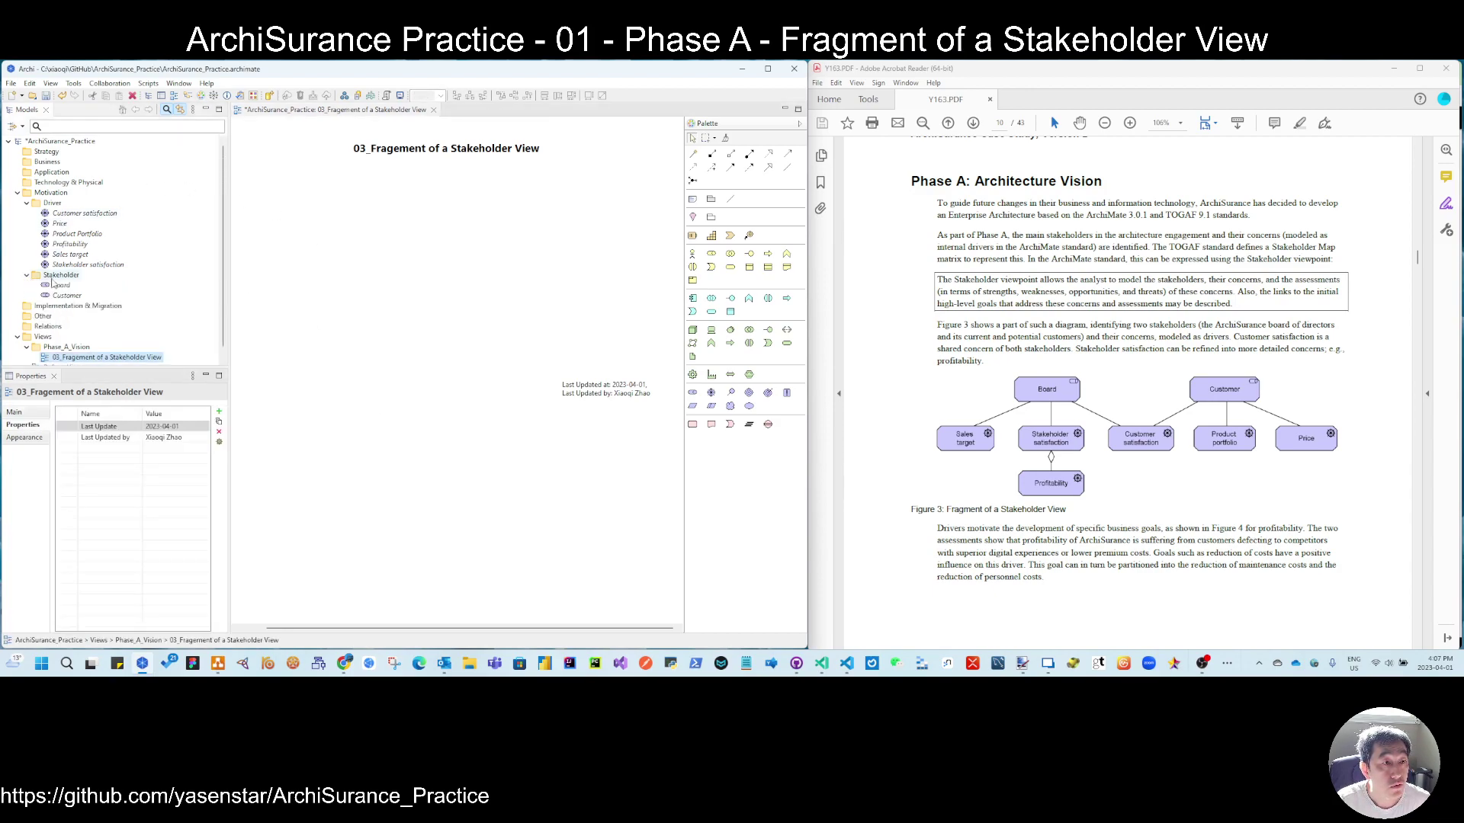
left_click(61, 285)
left_click(67, 297, "ctrl")
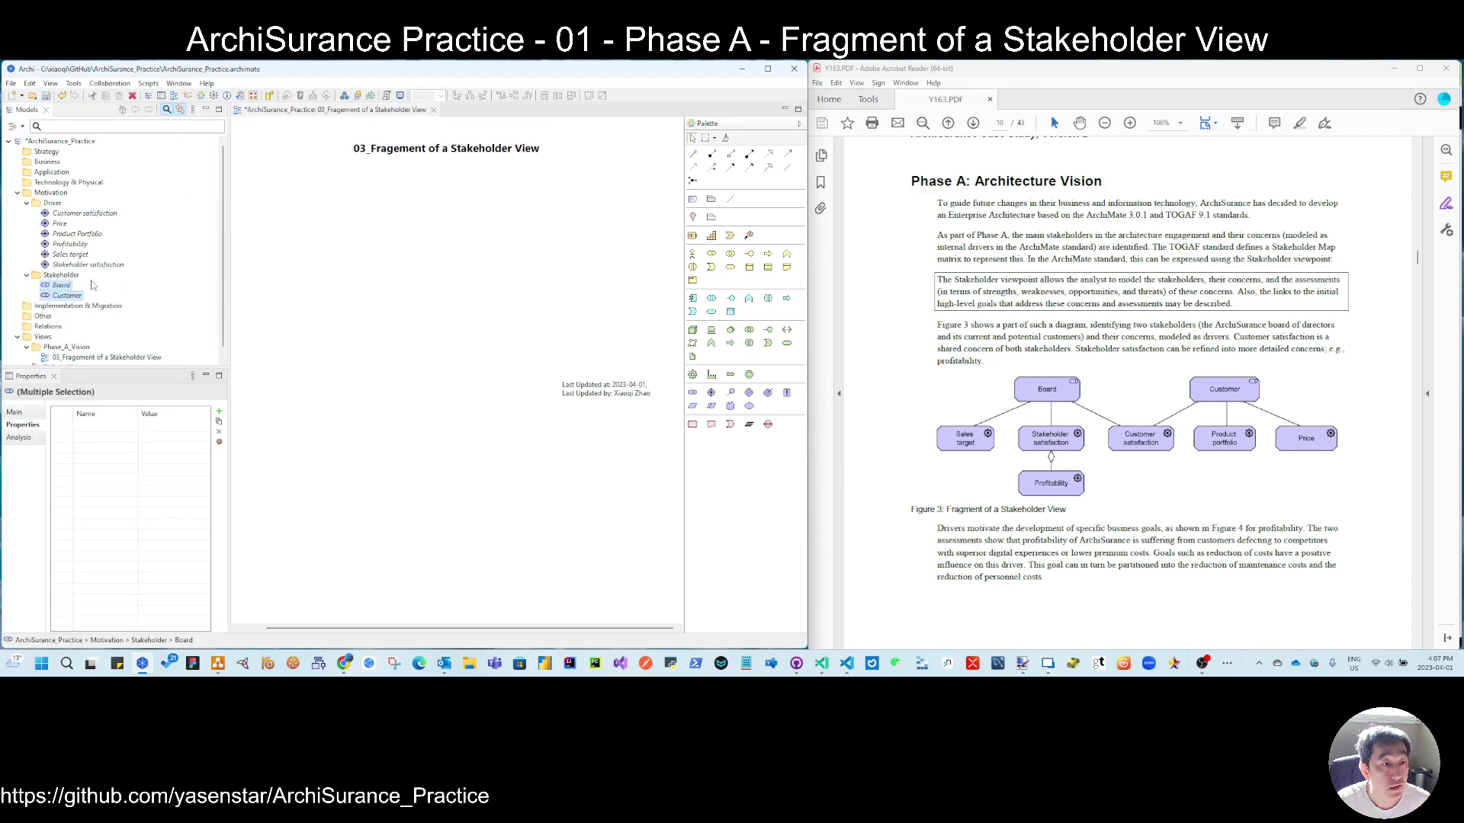
left_click(77, 215)
left_click(88, 264, "shift")
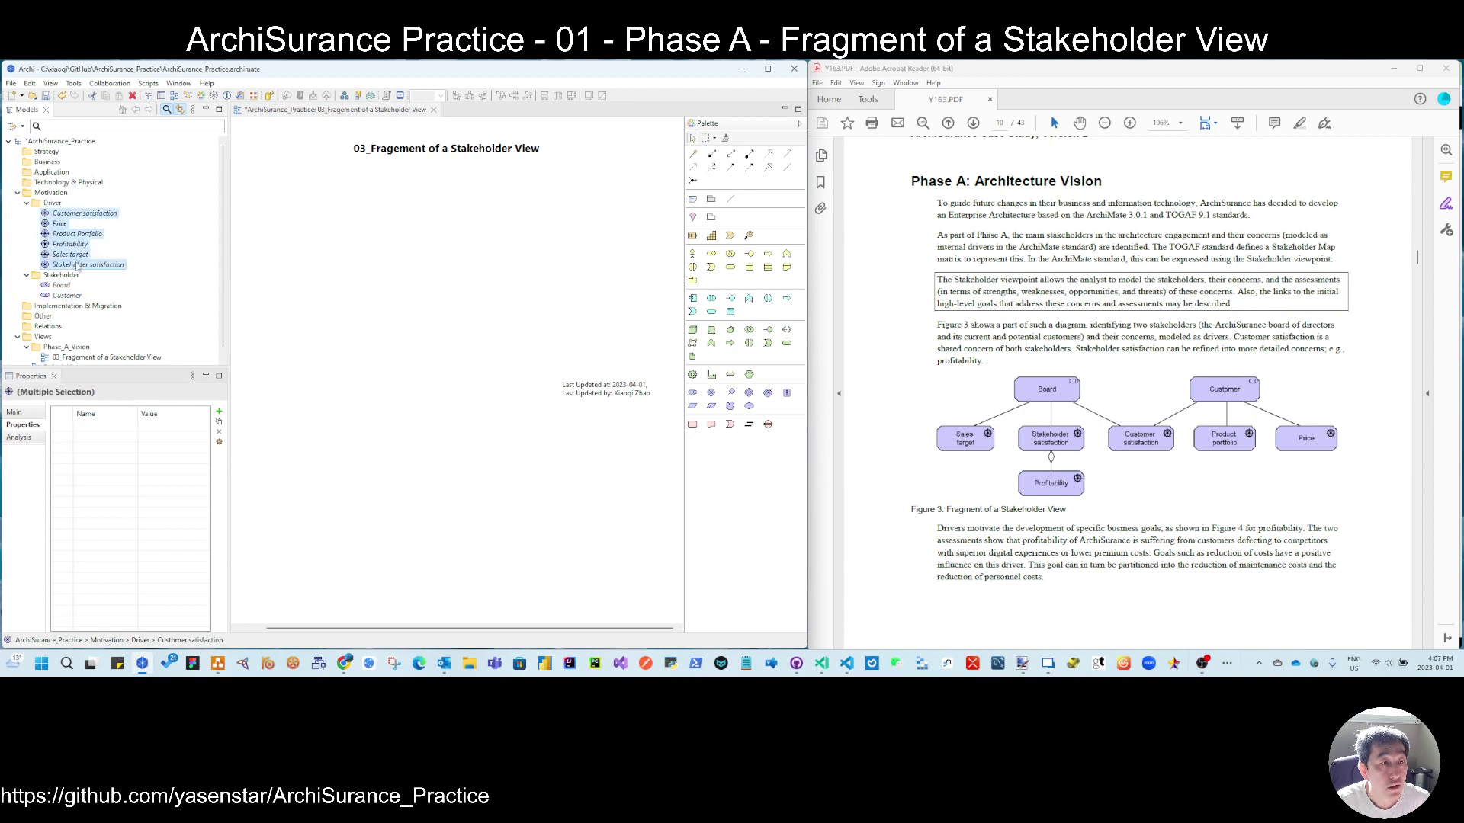
left_click(61, 285, "ctrl")
left_click(66, 296, "ctrl")
left_click_drag(66, 296, 316, 274)
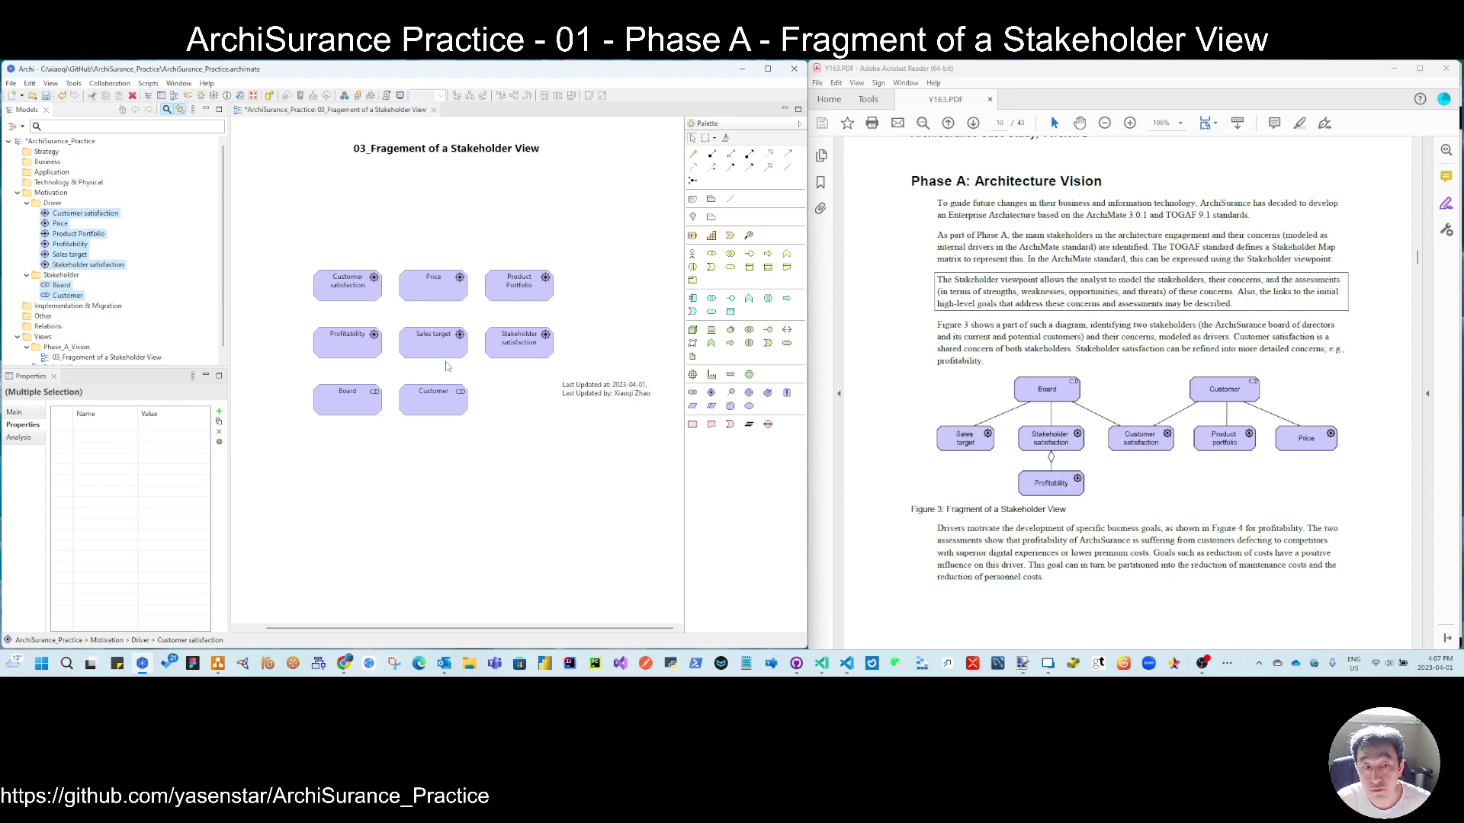
Arrange Board and Customer on top with the drivers in a row beneath, like Figure 3
left_click(353, 407)
left_click_drag(361, 386, 378, 197)
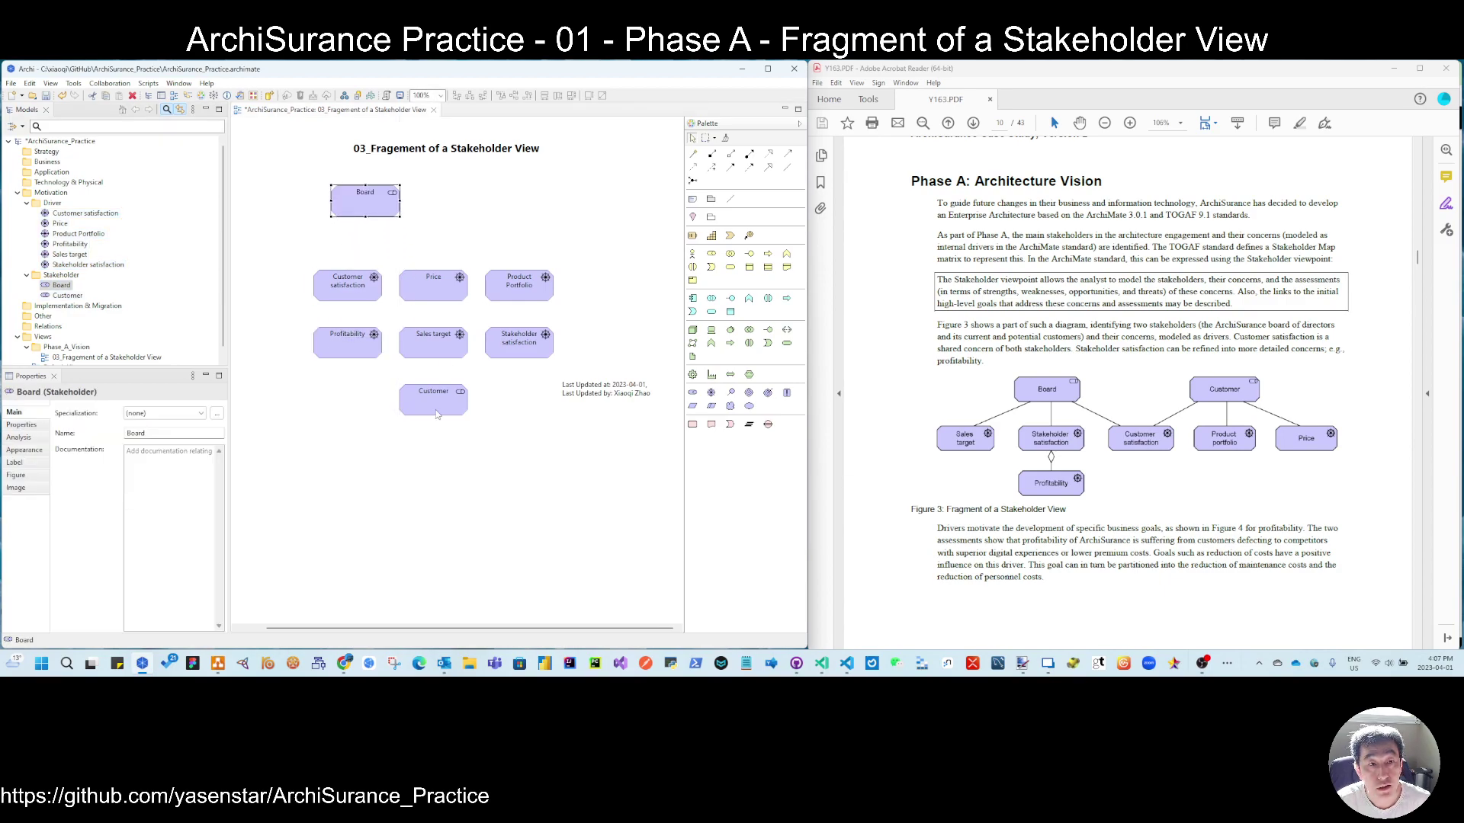
left_click_drag(448, 412, 554, 212)
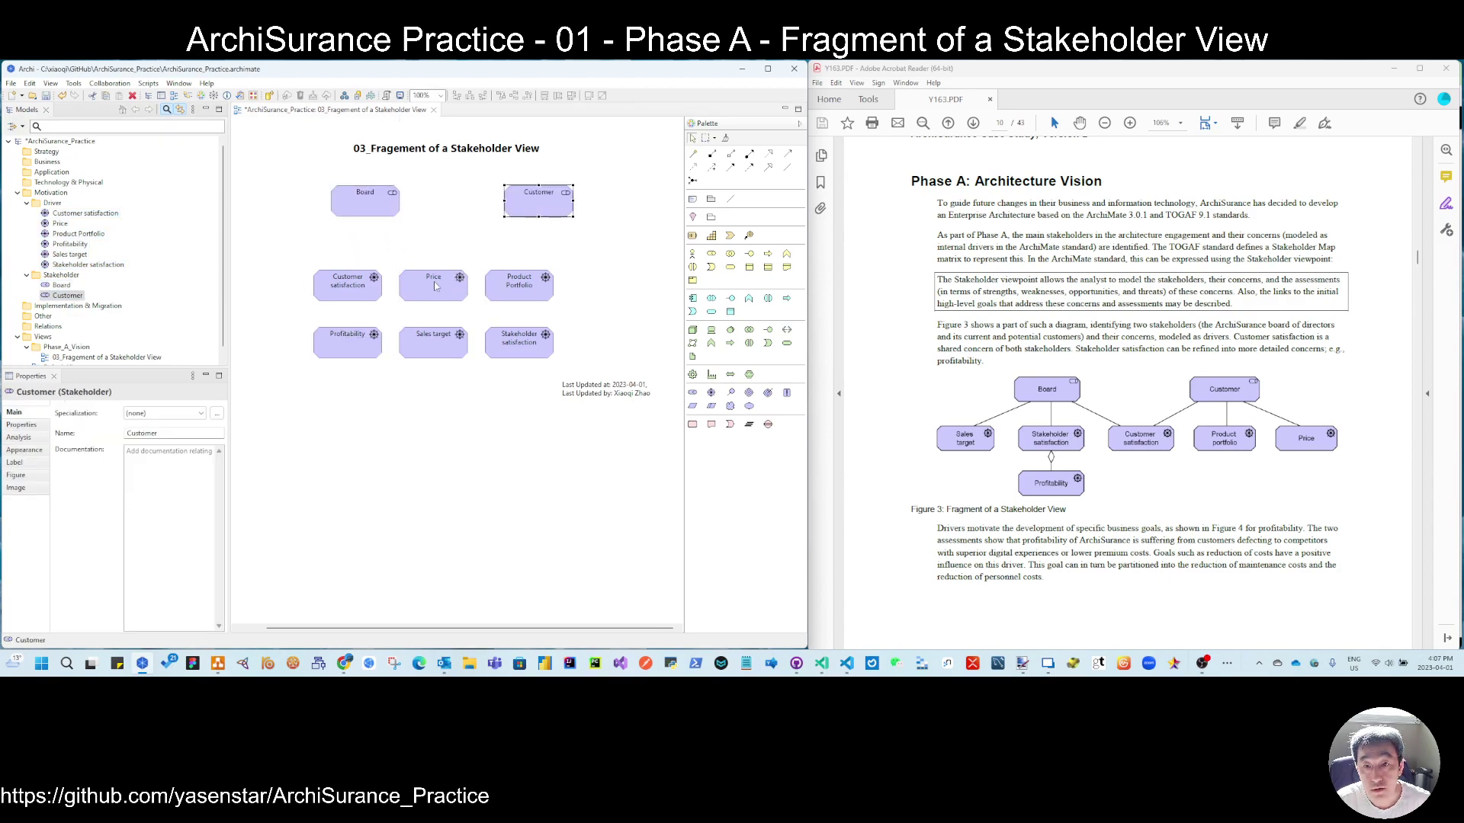
left_click_drag(352, 290, 338, 407)
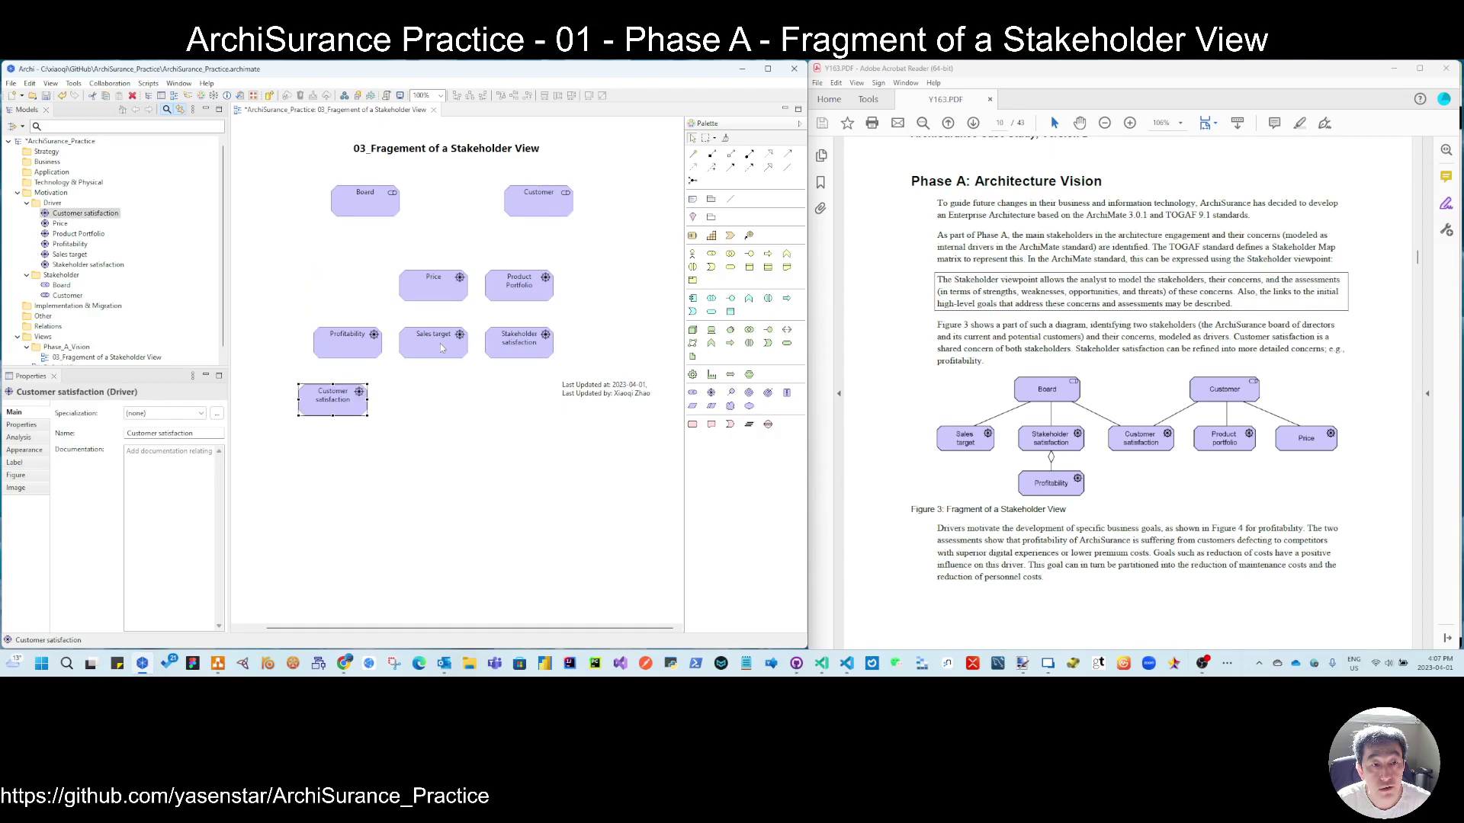
left_click_drag(441, 345, 287, 288)
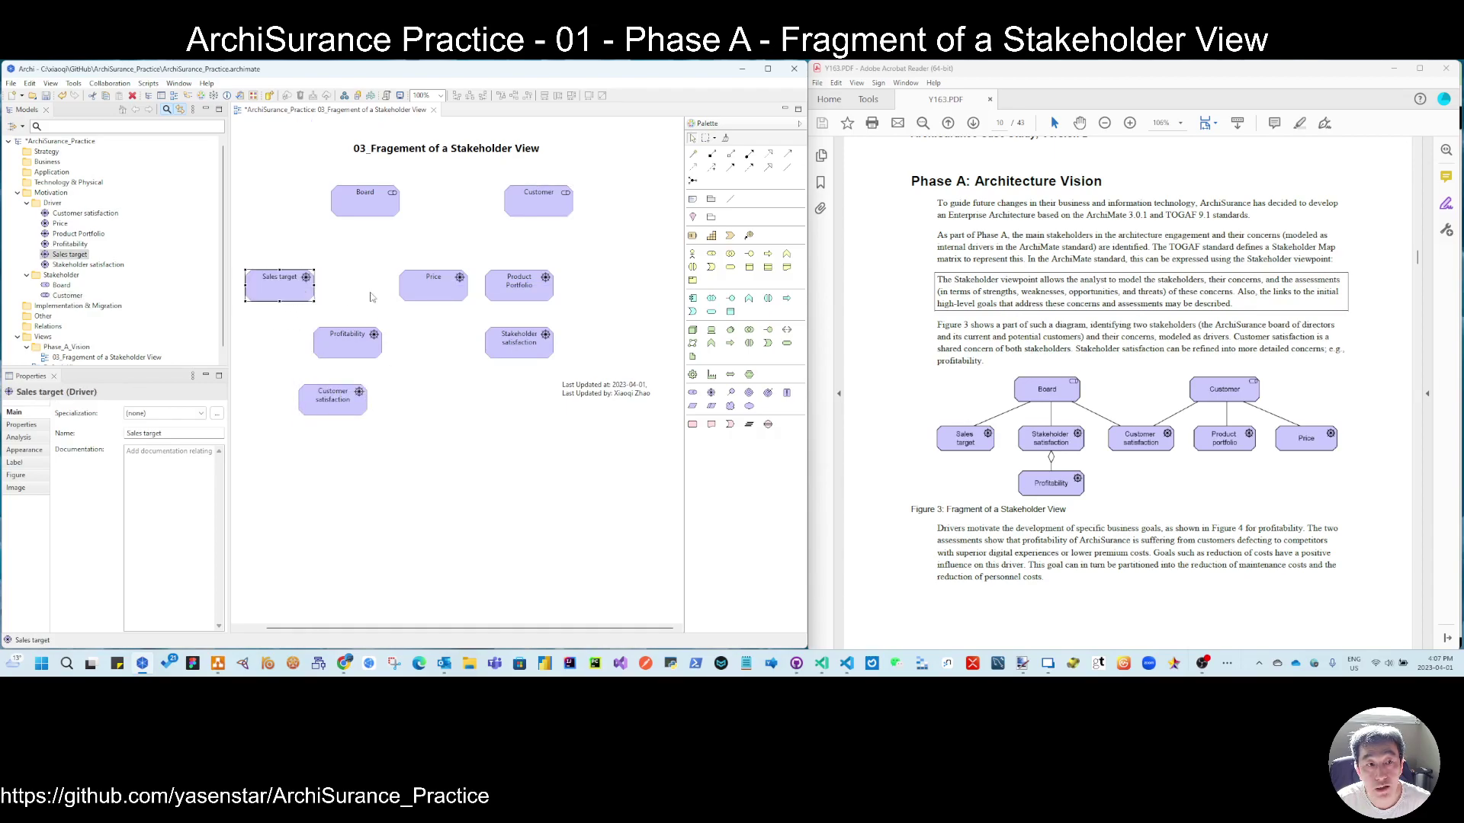
left_click_drag(463, 284, 481, 405)
left_click_drag(537, 344, 391, 288)
left_click_drag(341, 403, 565, 295)
left_click_drag(433, 412, 627, 290)
left_click_drag(355, 341, 372, 352)
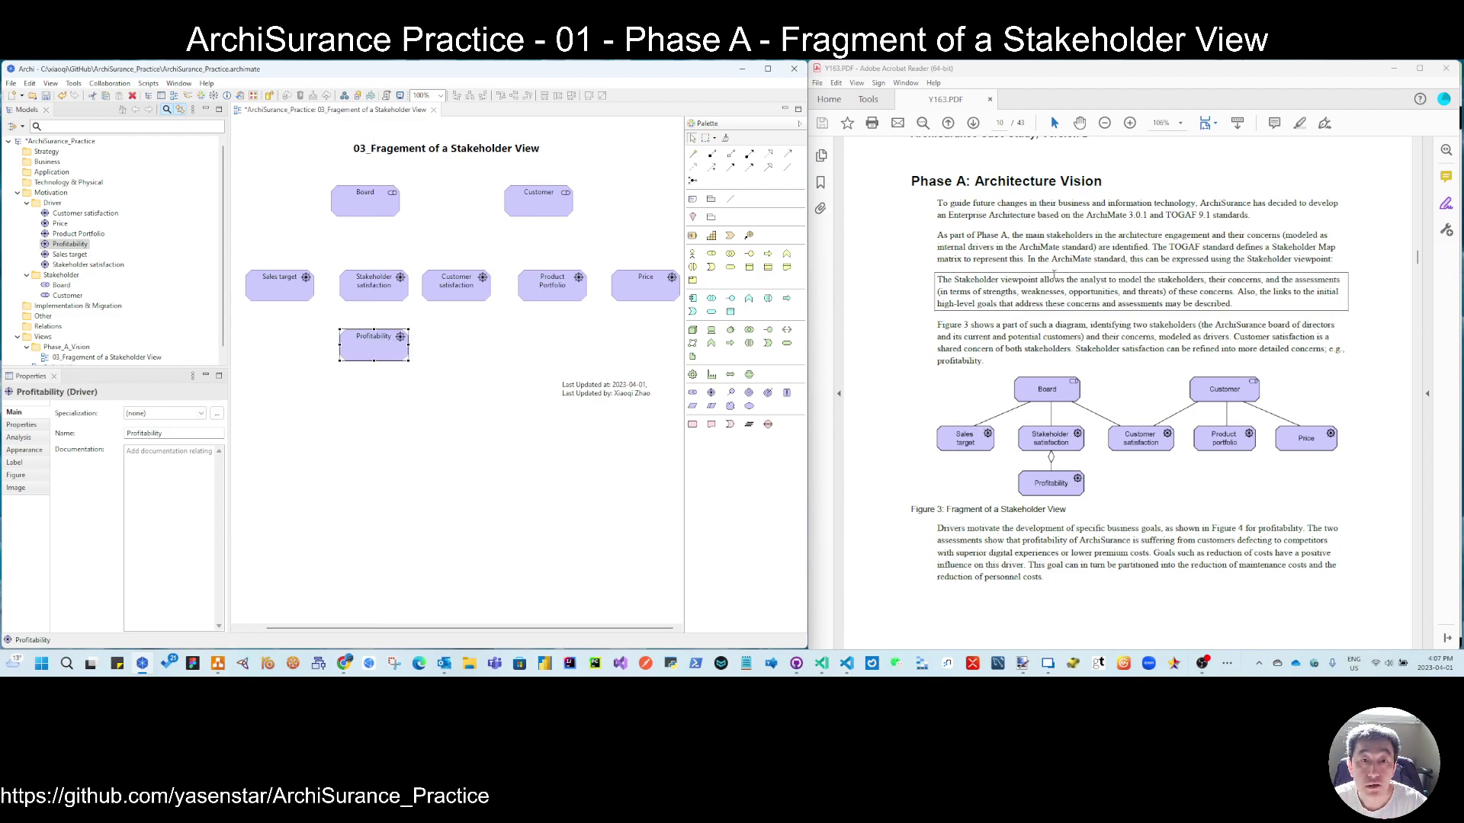
Draw an Association relation from Sales target to Board
left_click(693, 155)
left_click(364, 203)
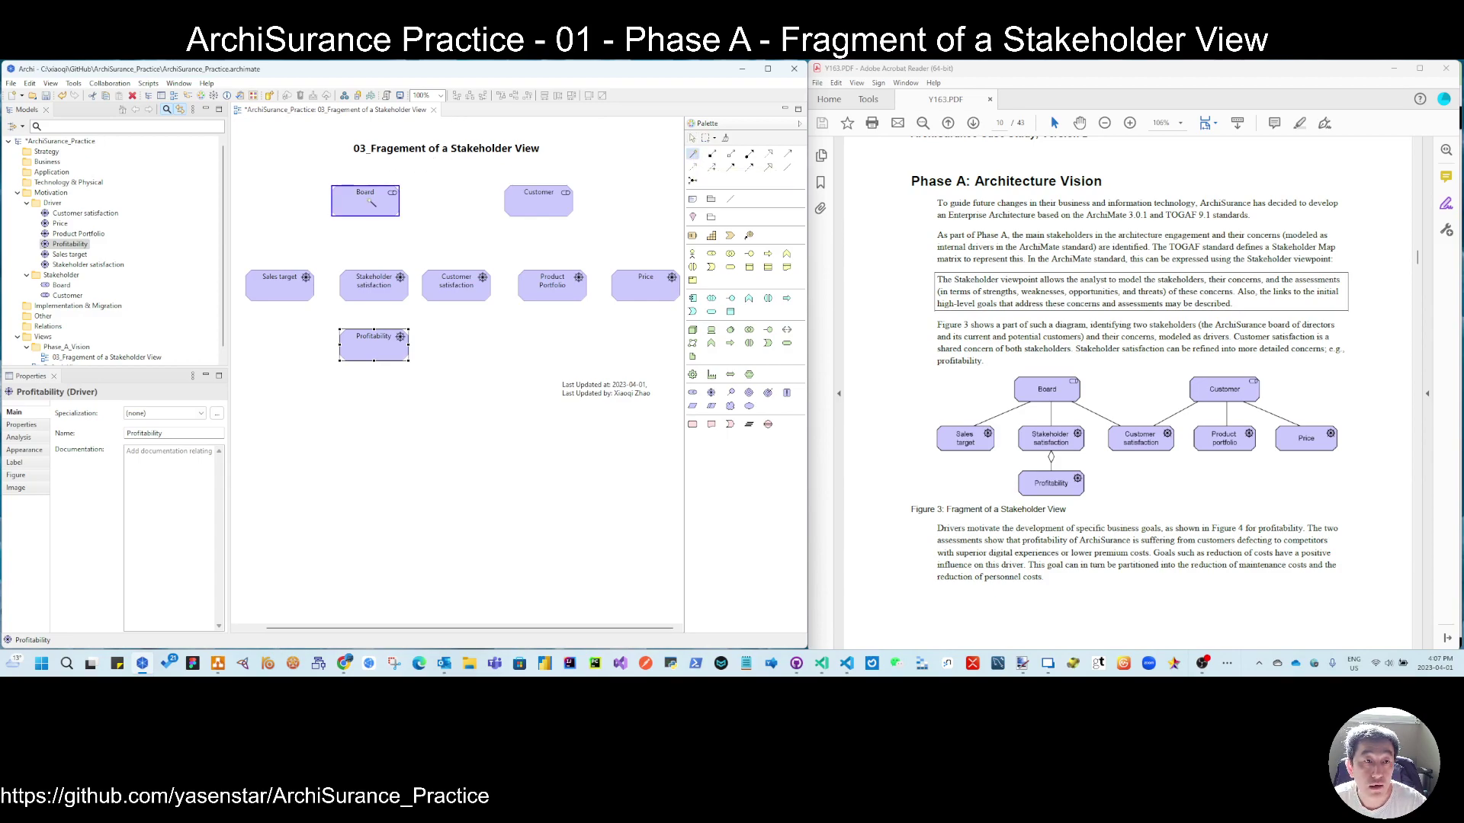
left_click(273, 290)
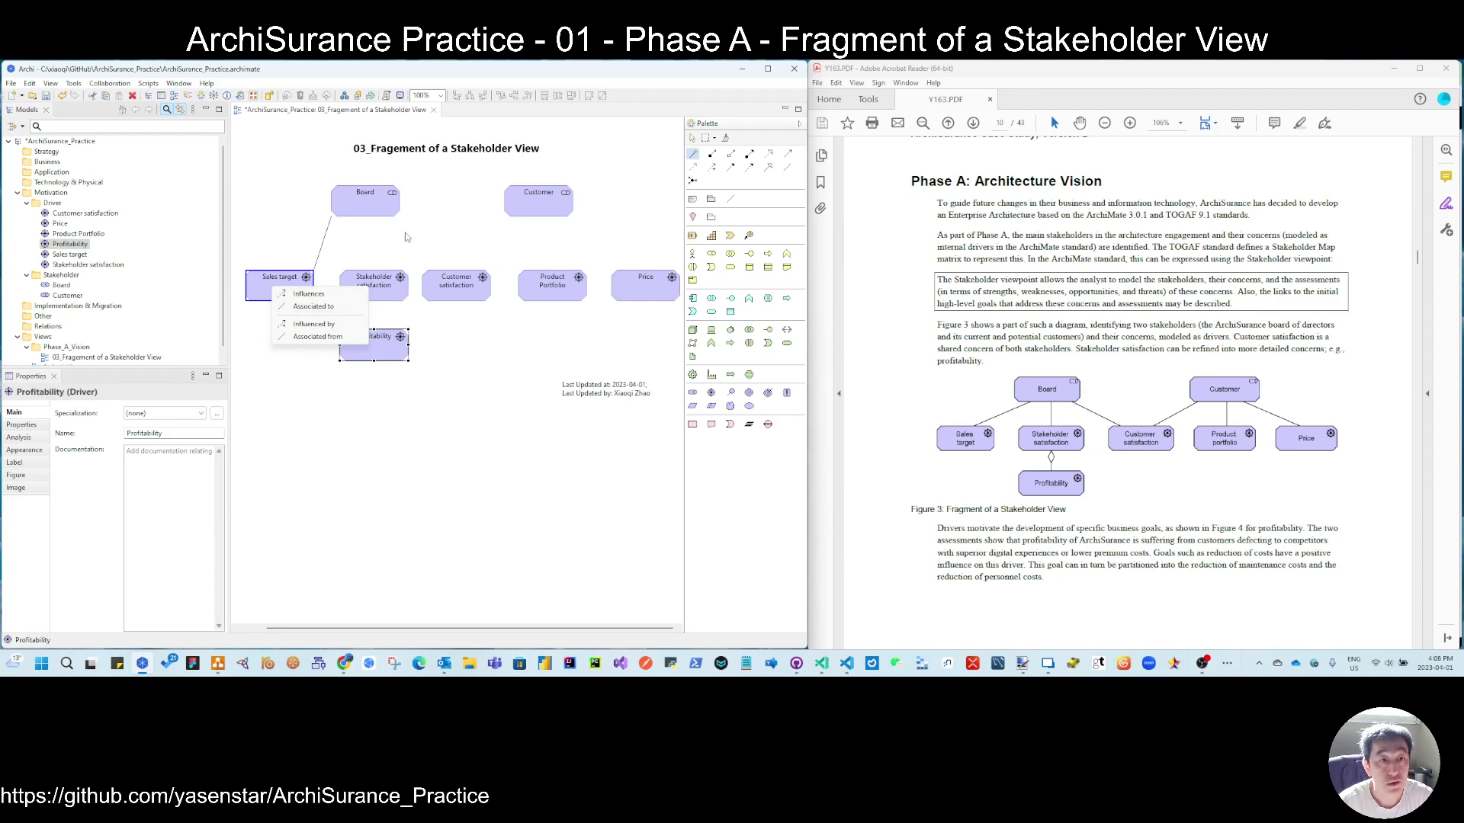
left_click(294, 285)
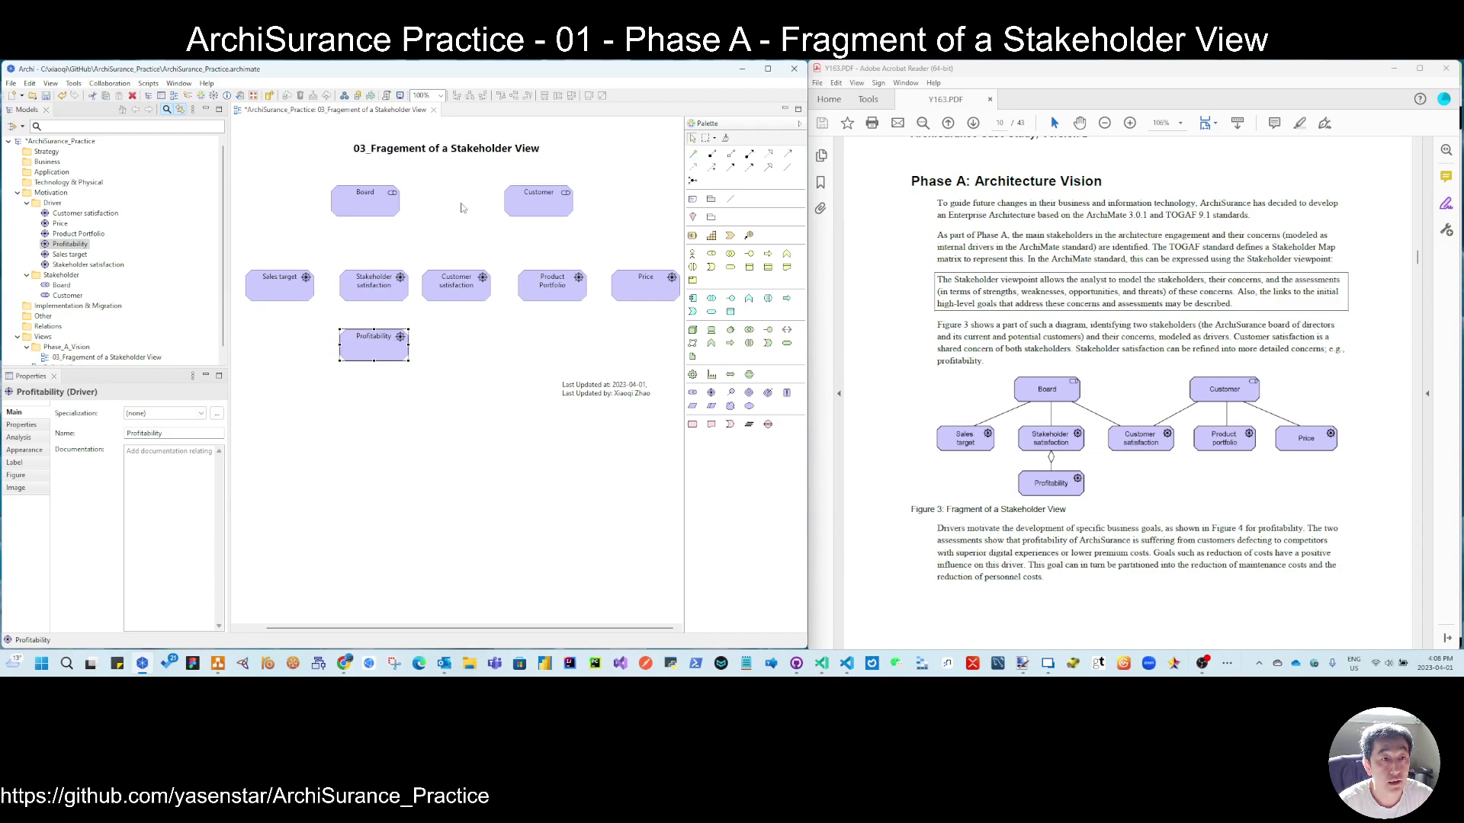
left_click(789, 169)
left_click(292, 283)
left_click(365, 204)
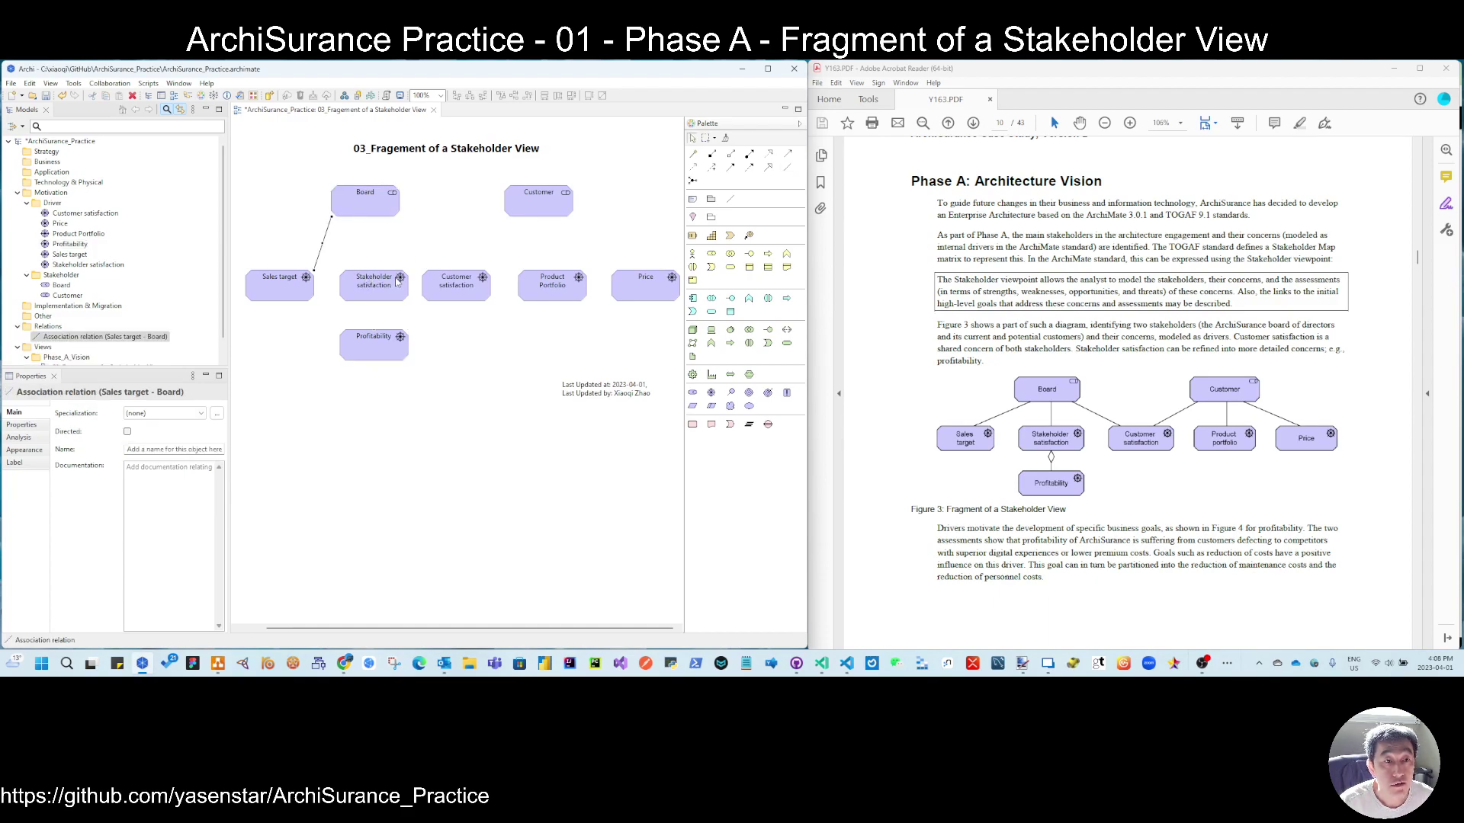
Associate Stakeholder and Customer satisfaction with Board, and Customer satisfaction and Product Portfolio with Customer
left_click(787, 168)
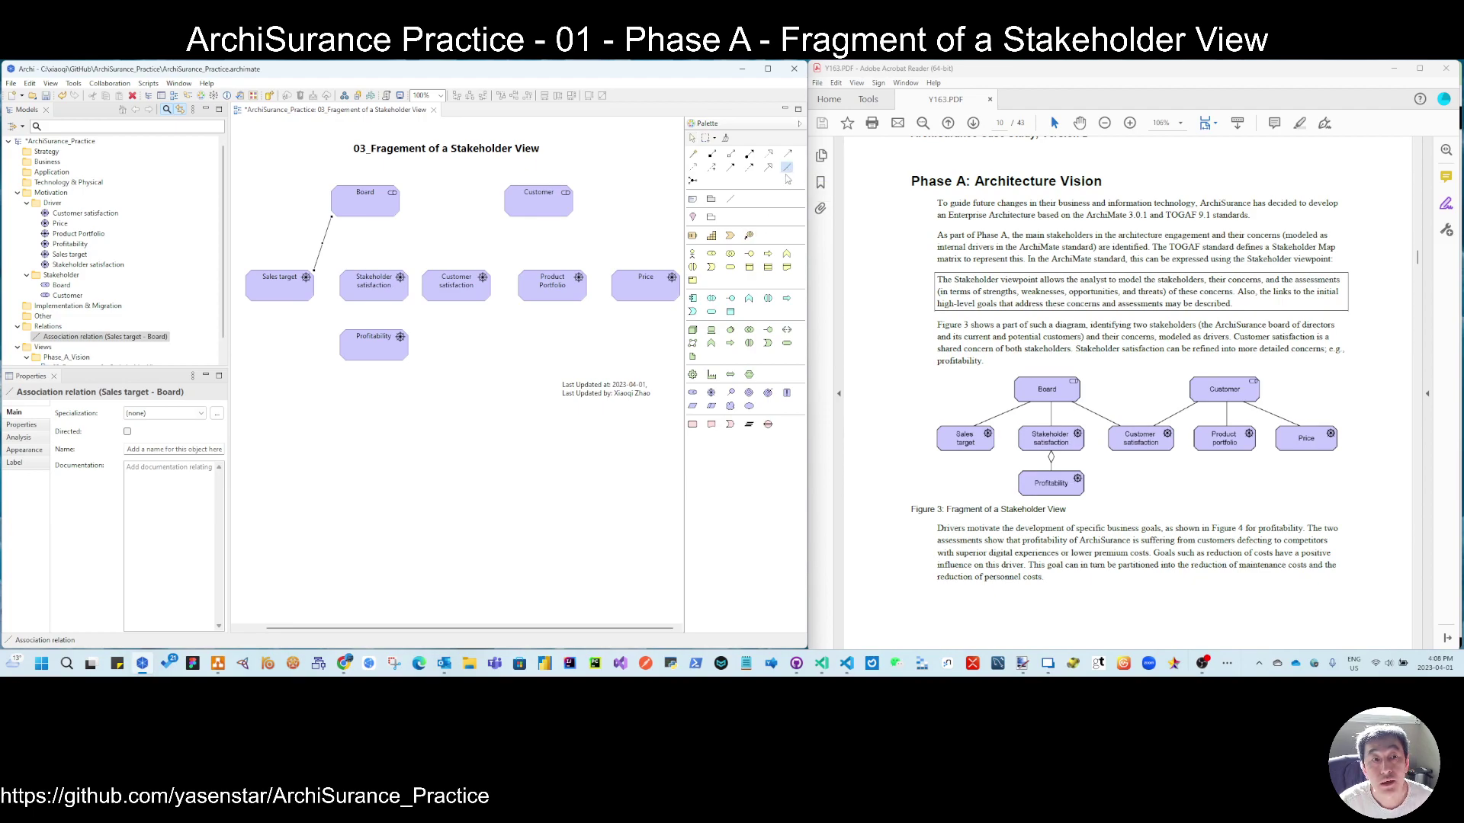
left_click(370, 291)
left_click(370, 204)
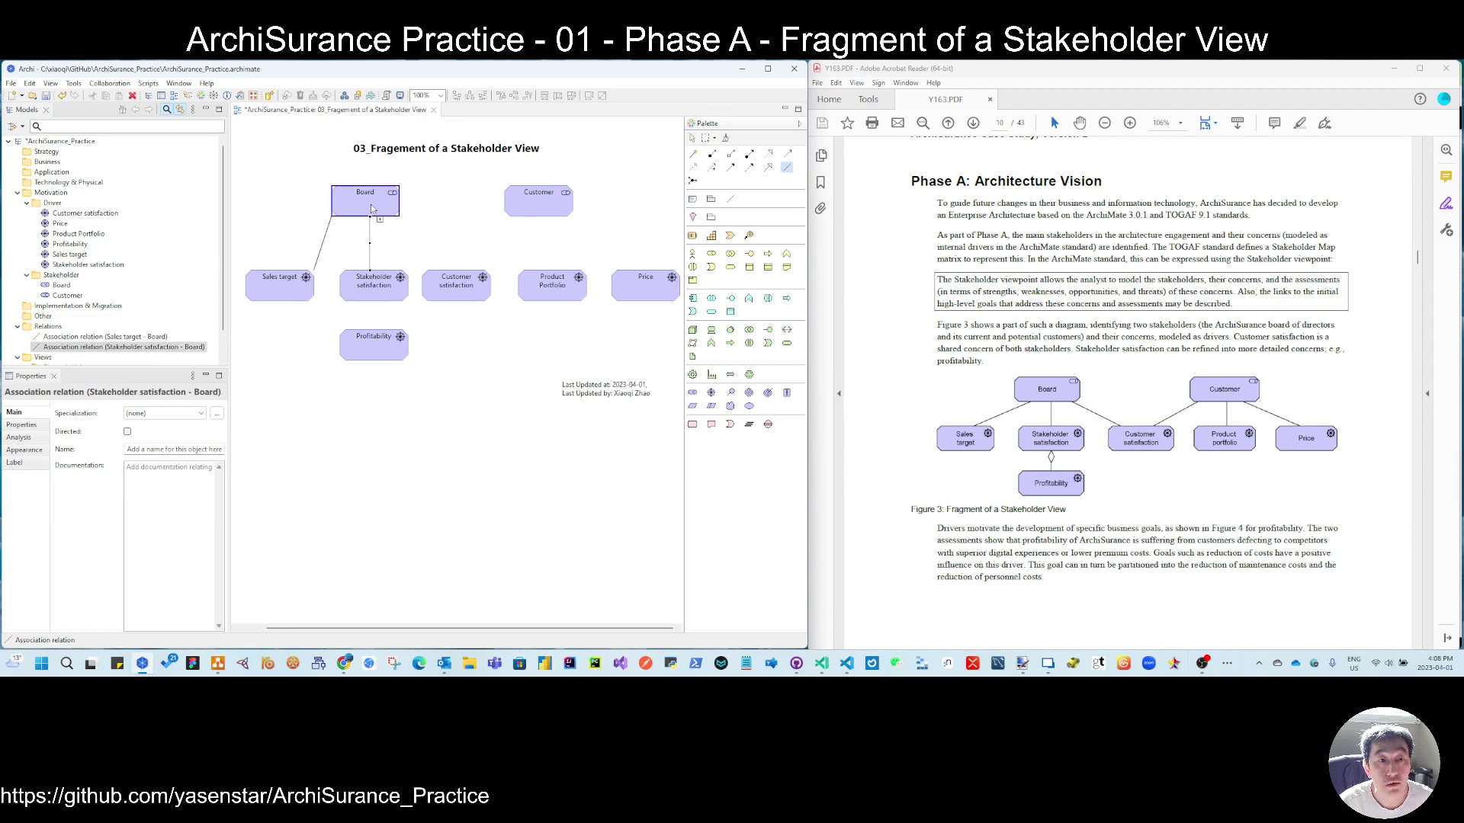
left_click(463, 292)
left_click(385, 204)
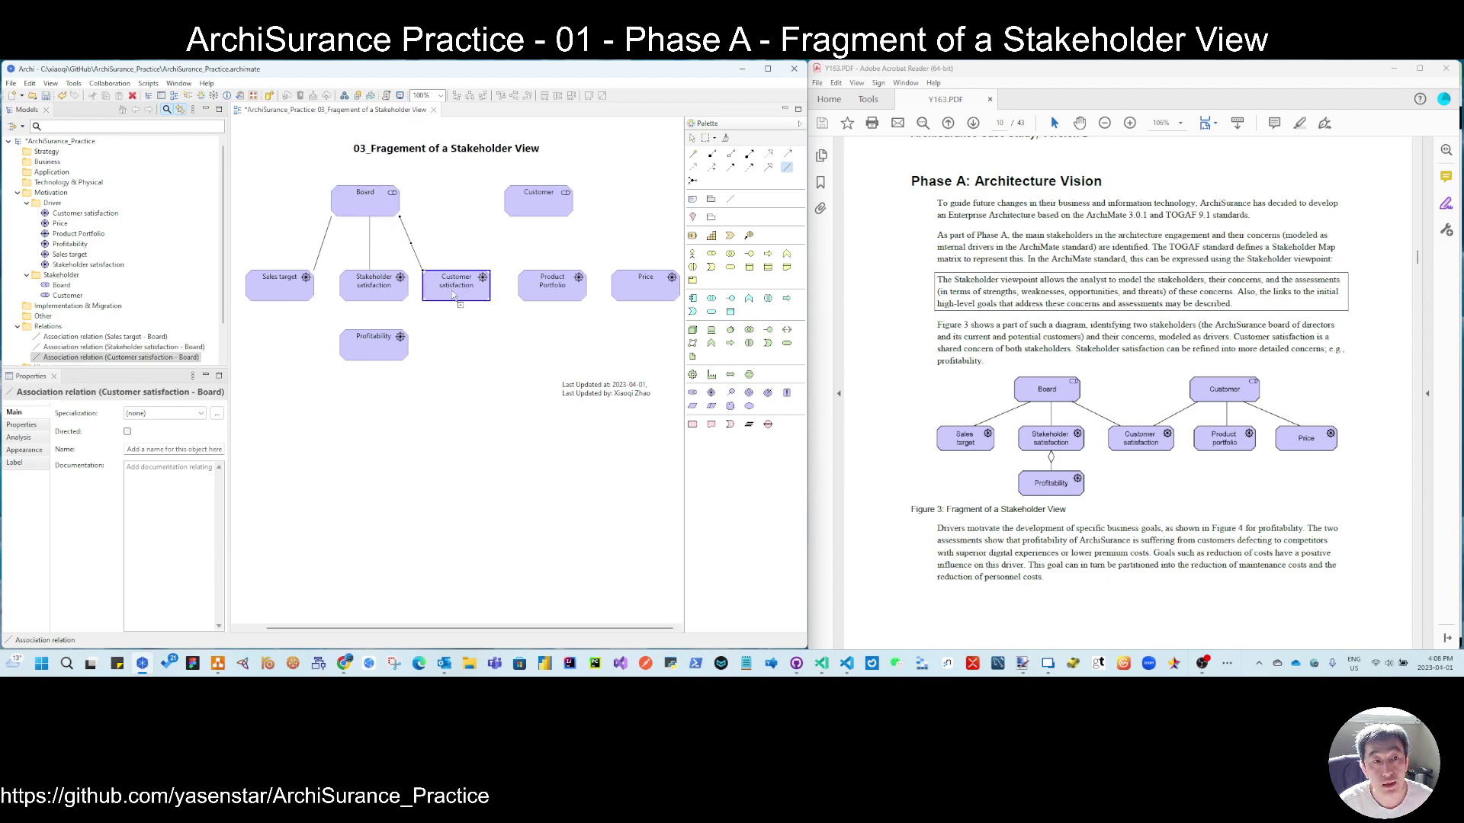
left_click(464, 292)
left_click(526, 207)
left_click(546, 290)
left_click(543, 206)
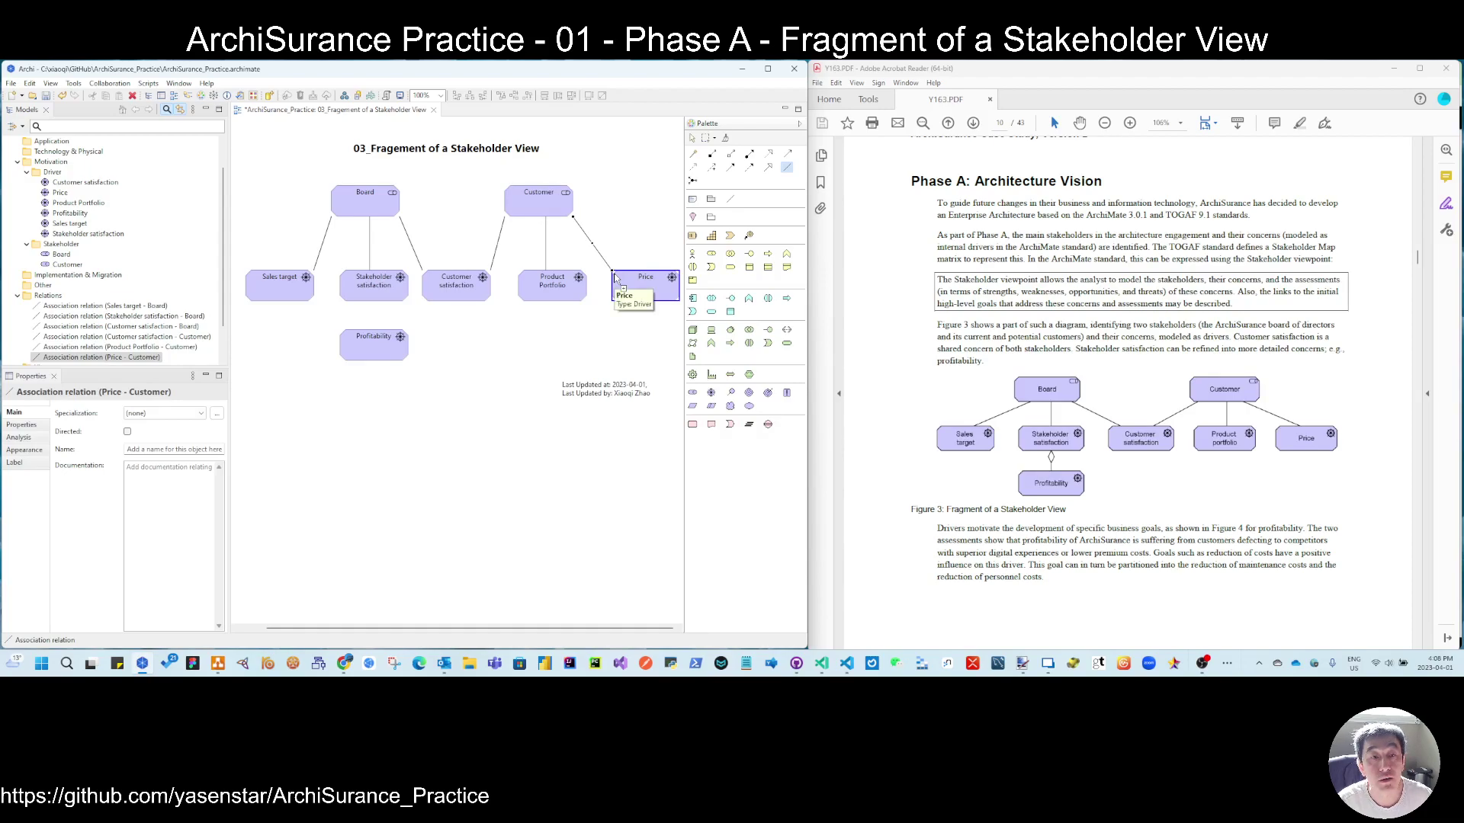
key("Escape")
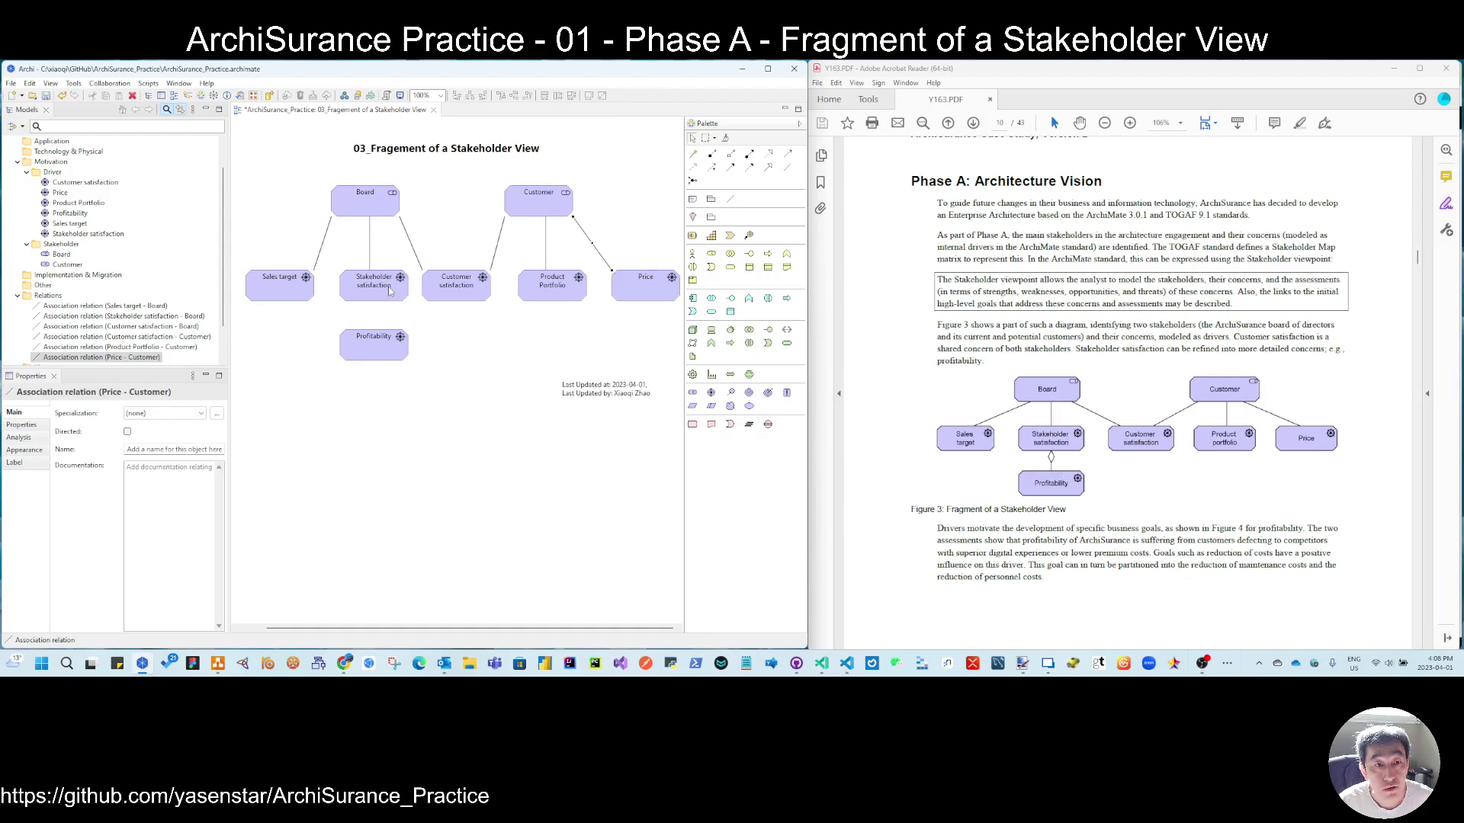
Connect Stakeholder satisfaction to Profitability with an Aggregates relation using the Magic Connector
left_click(693, 157)
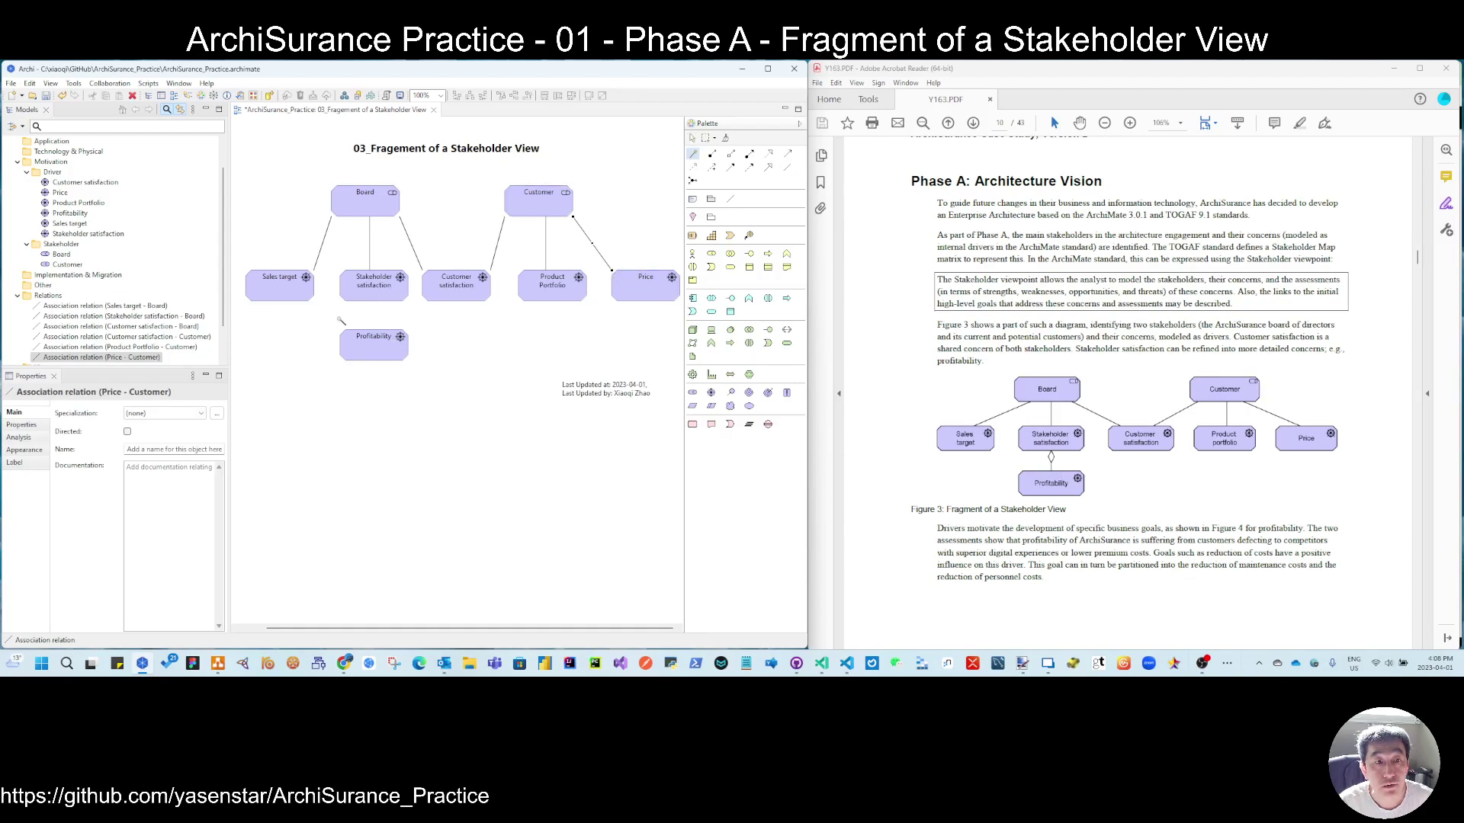
left_click(373, 290)
left_click(376, 348)
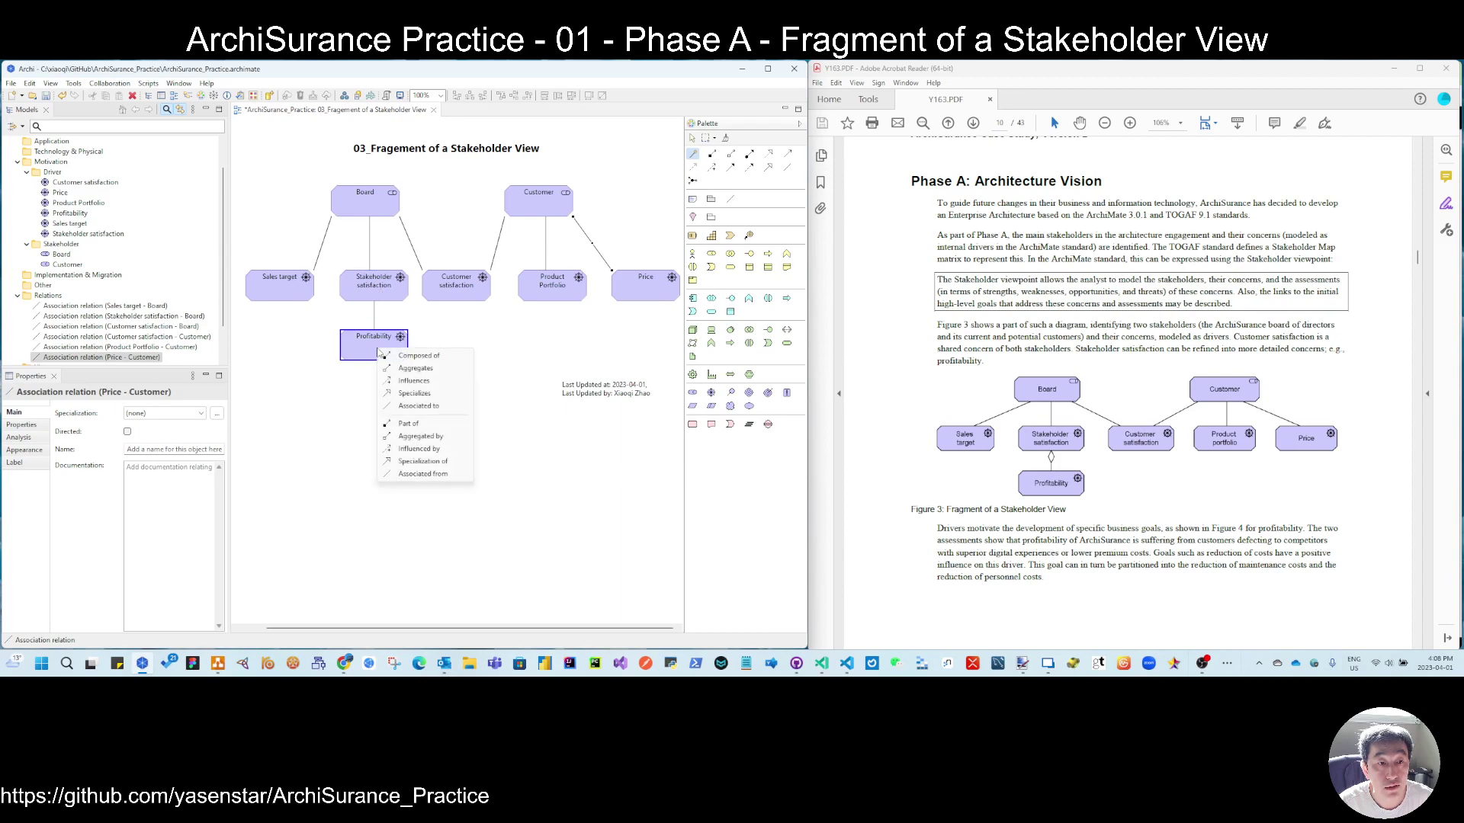
left_click(423, 371)
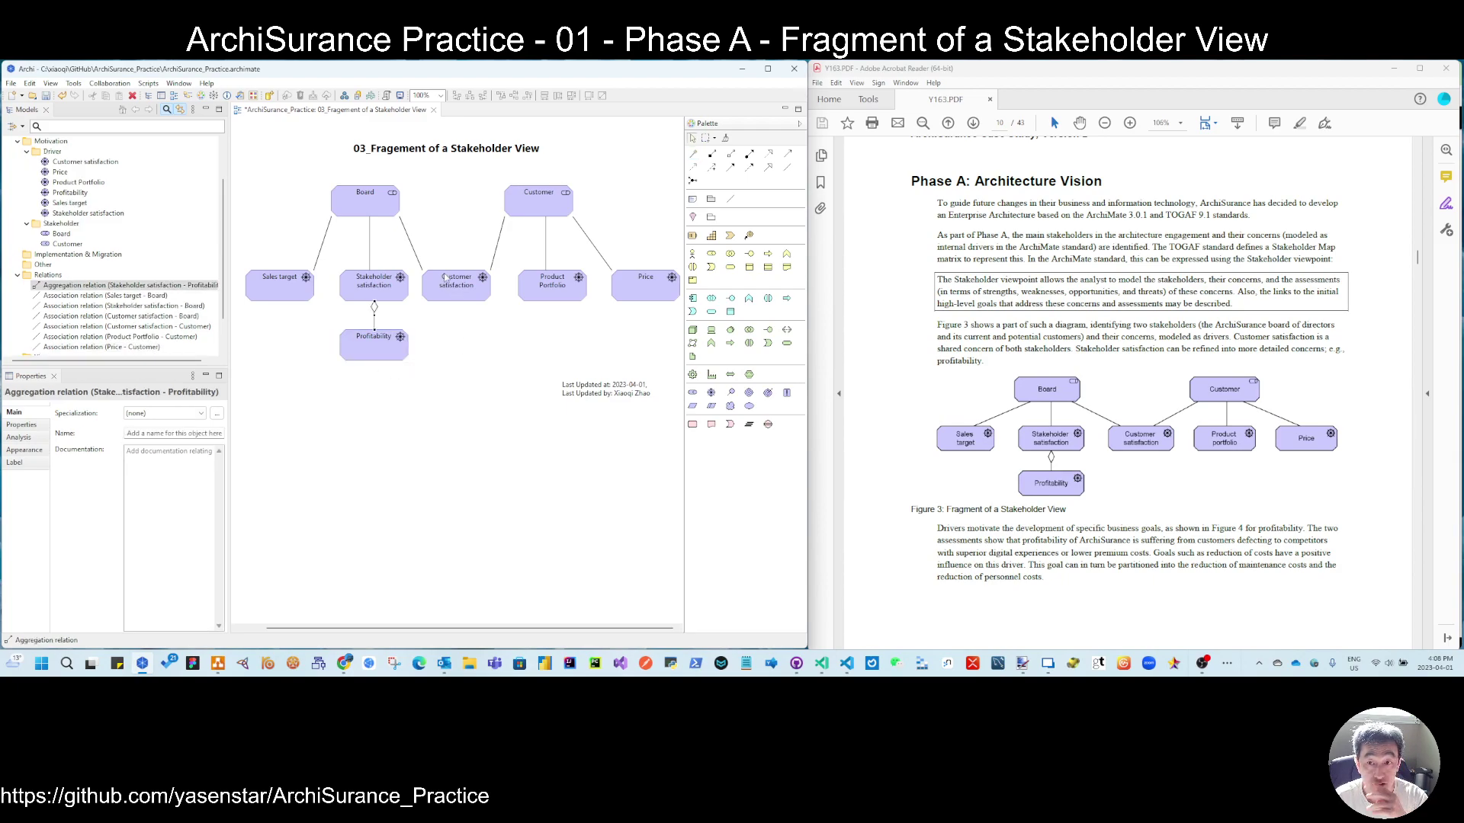
Move all six diagram elements slightly up and to the left
left_click_drag(238, 252, 678, 368)
left_click_drag(566, 285, 552, 263)
left_click(534, 313)
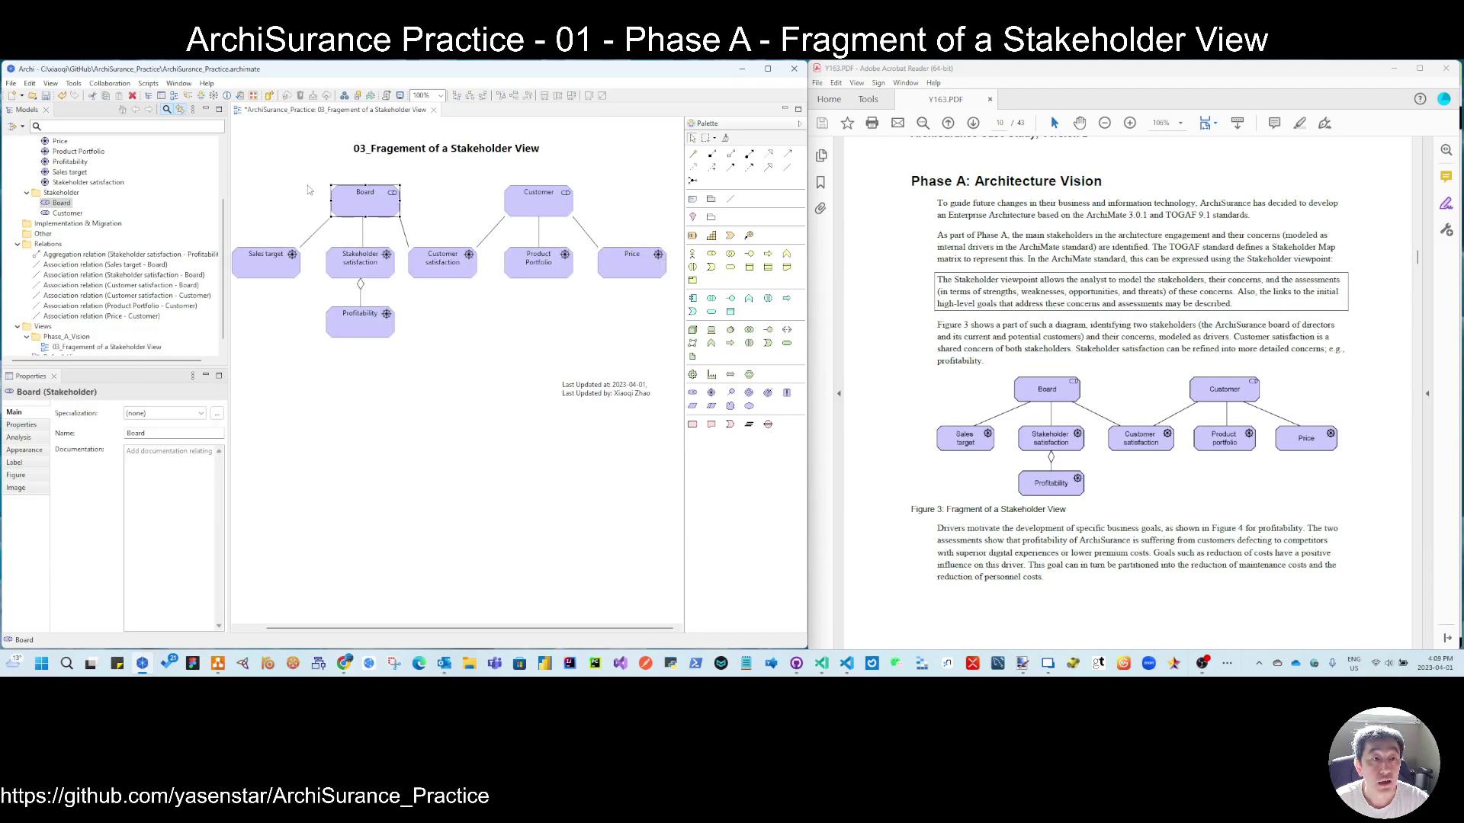
Centre Board, Stakeholder satisfaction and Profitability in one column, and line up Customer satisfaction and Sales target
left_click_drag(291, 168, 415, 377)
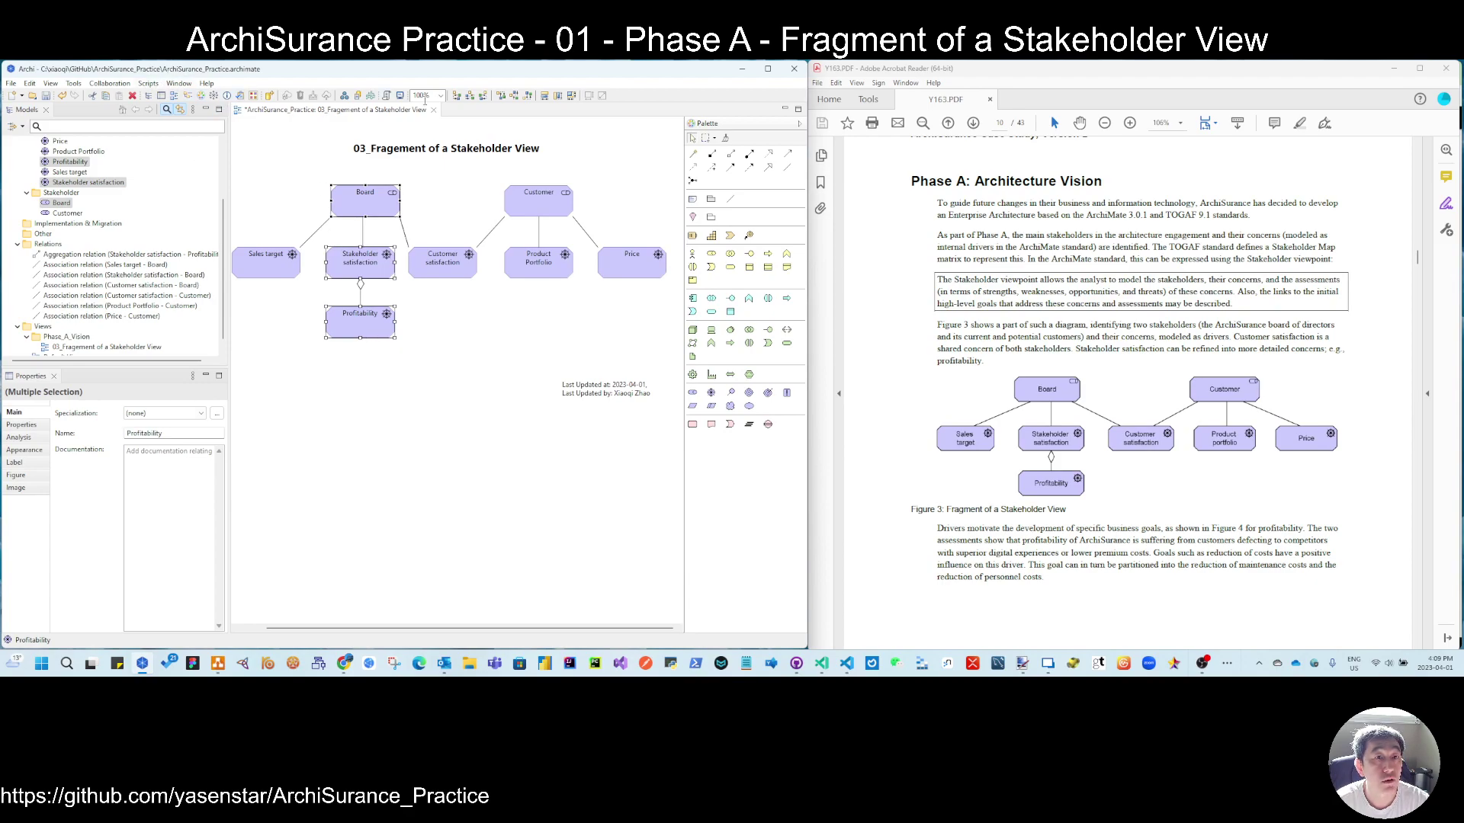
left_click(471, 97)
left_click_drag(447, 263, 457, 267)
left_click_drag(266, 263, 278, 263)
Align Customer, Product Portfolio and the Price driver with the row of drivers
left_click_drag(488, 173, 583, 287)
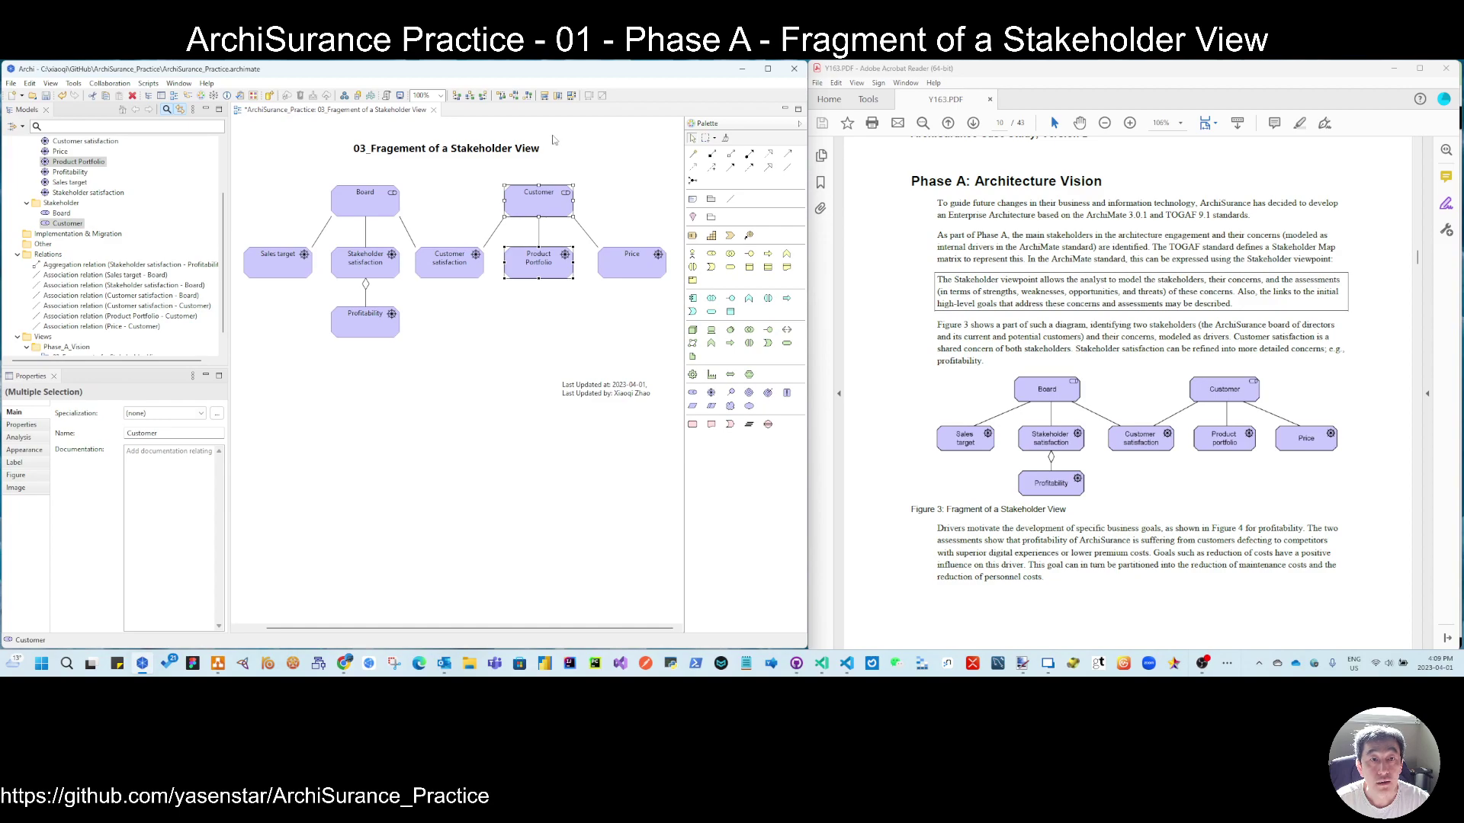
left_click(628, 270)
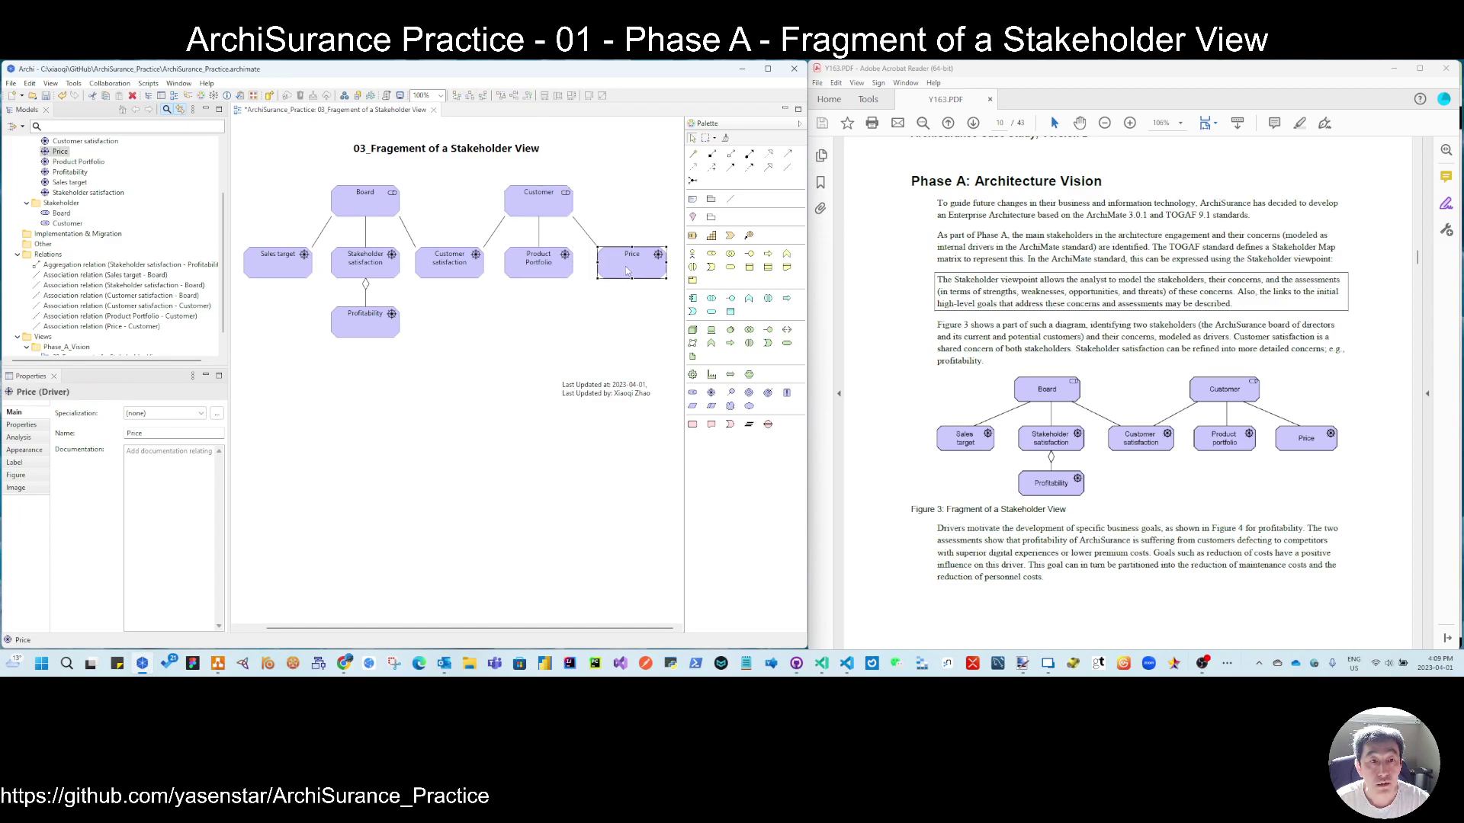
left_click_drag(625, 271, 622, 270)
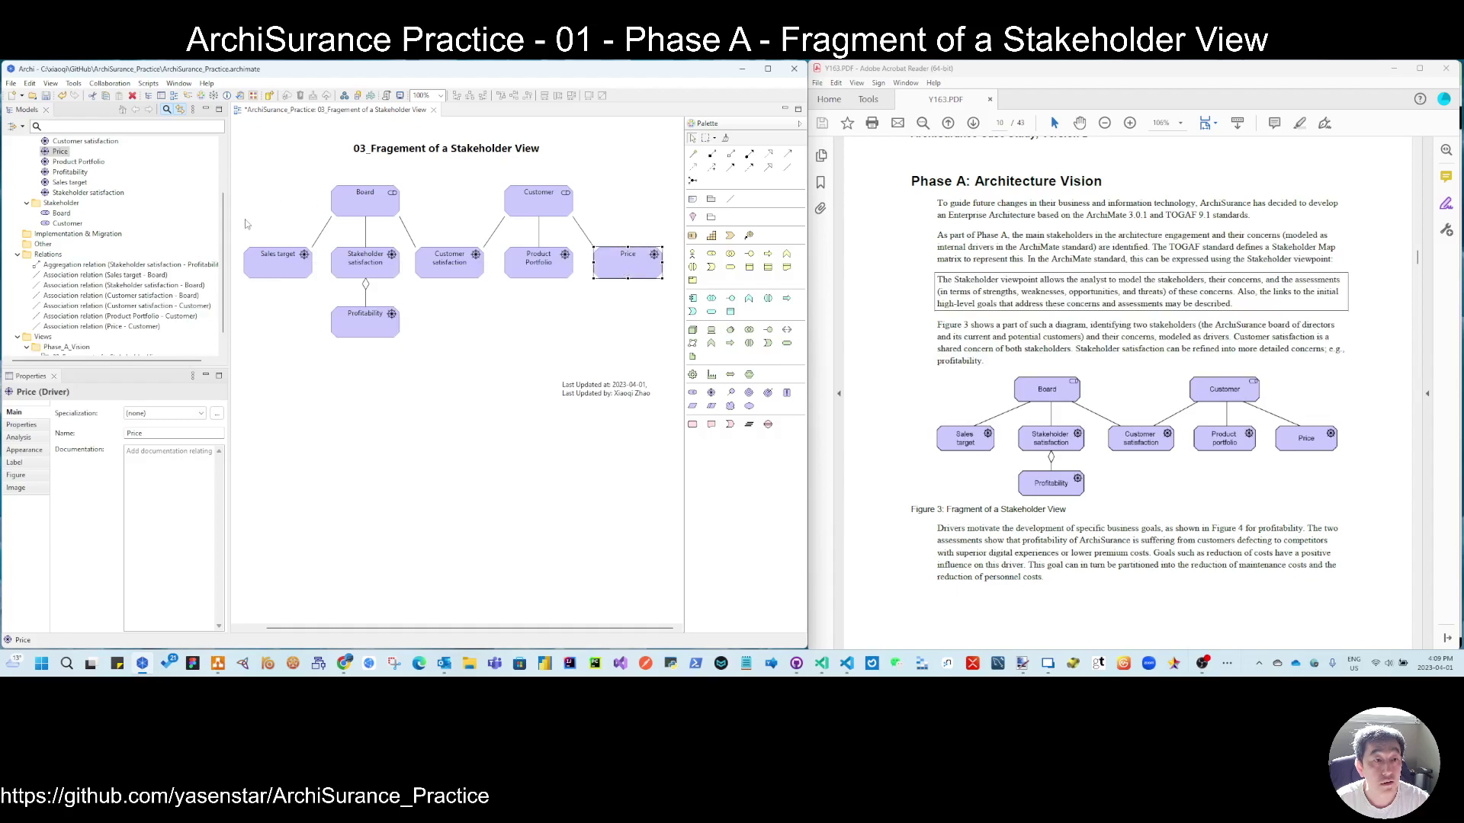
Move the Last Updated note up and left, closer to the drivers row
left_click_drag(236, 225, 676, 301)
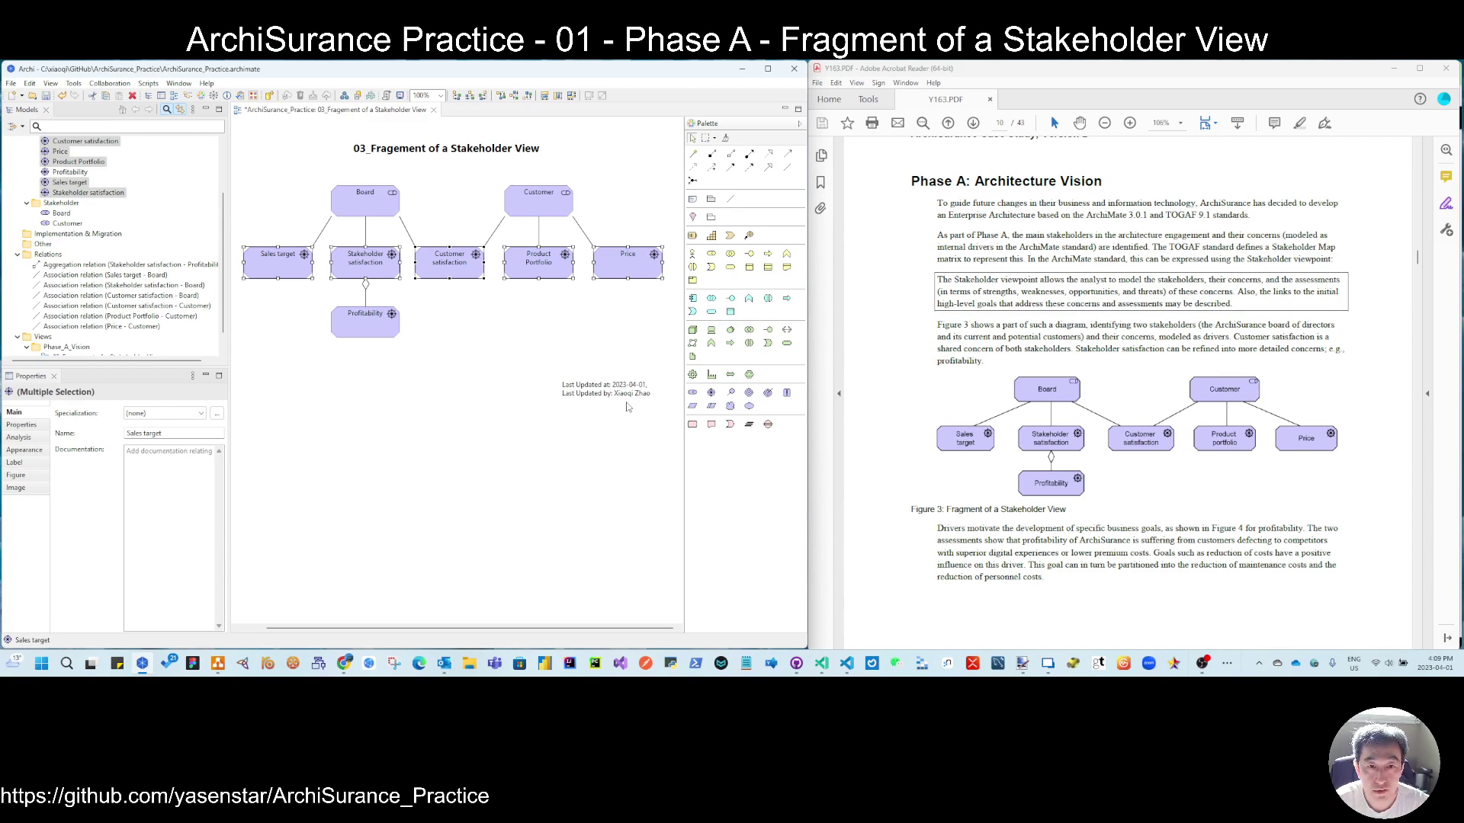
left_click_drag(632, 399, 619, 362)
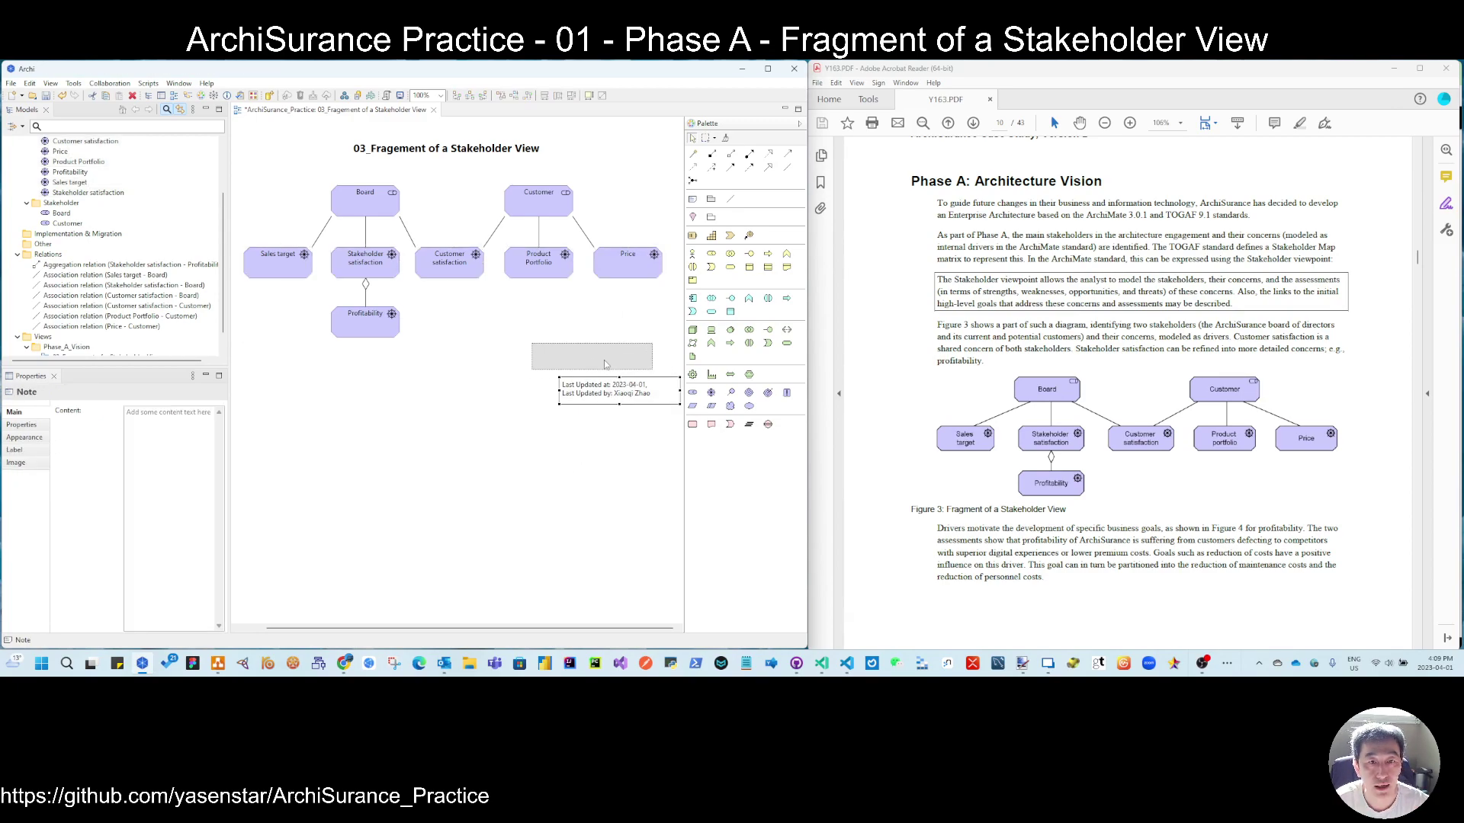
left_click(513, 388)
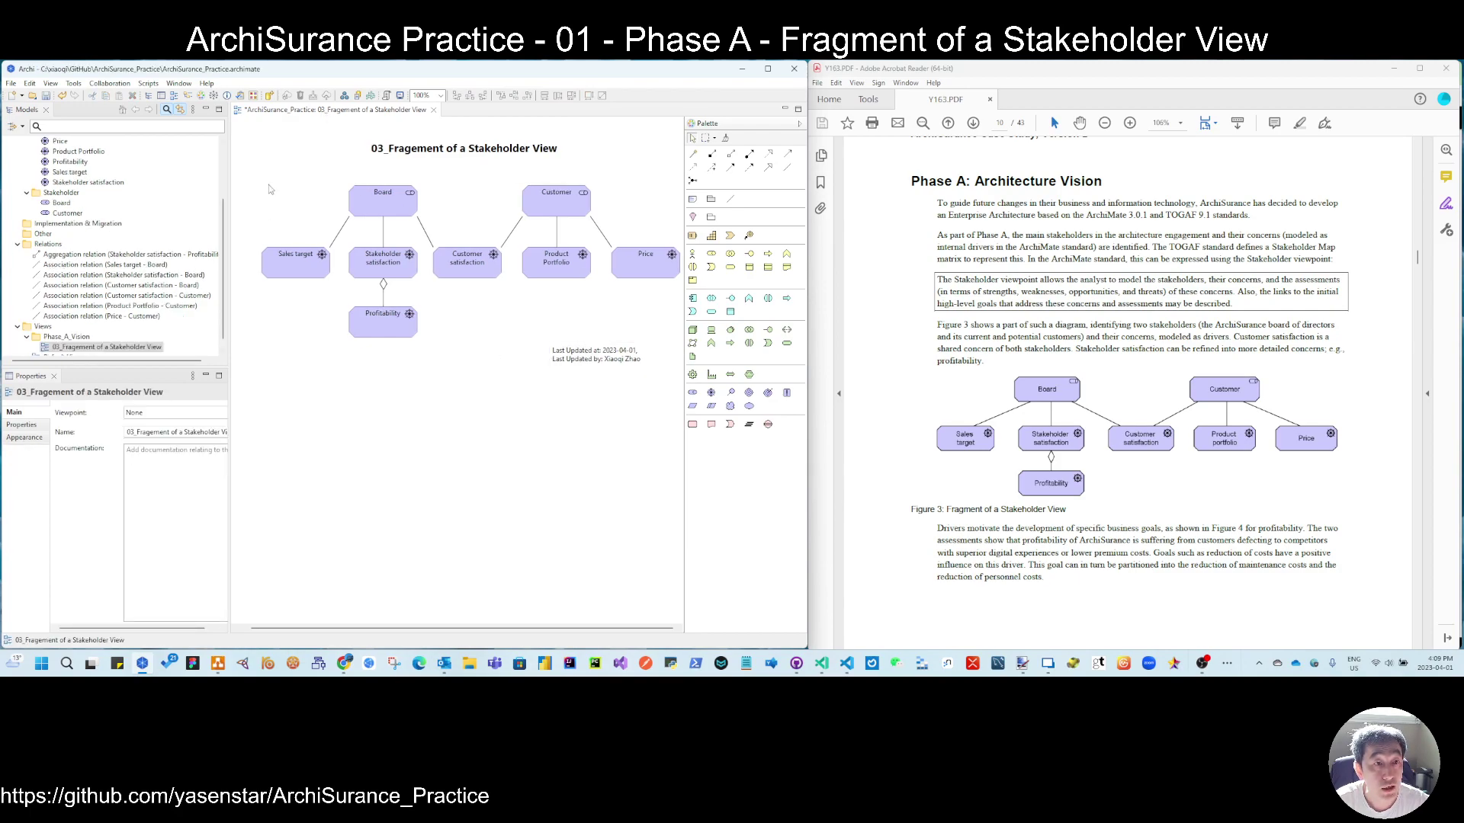
left_click(208, 84)
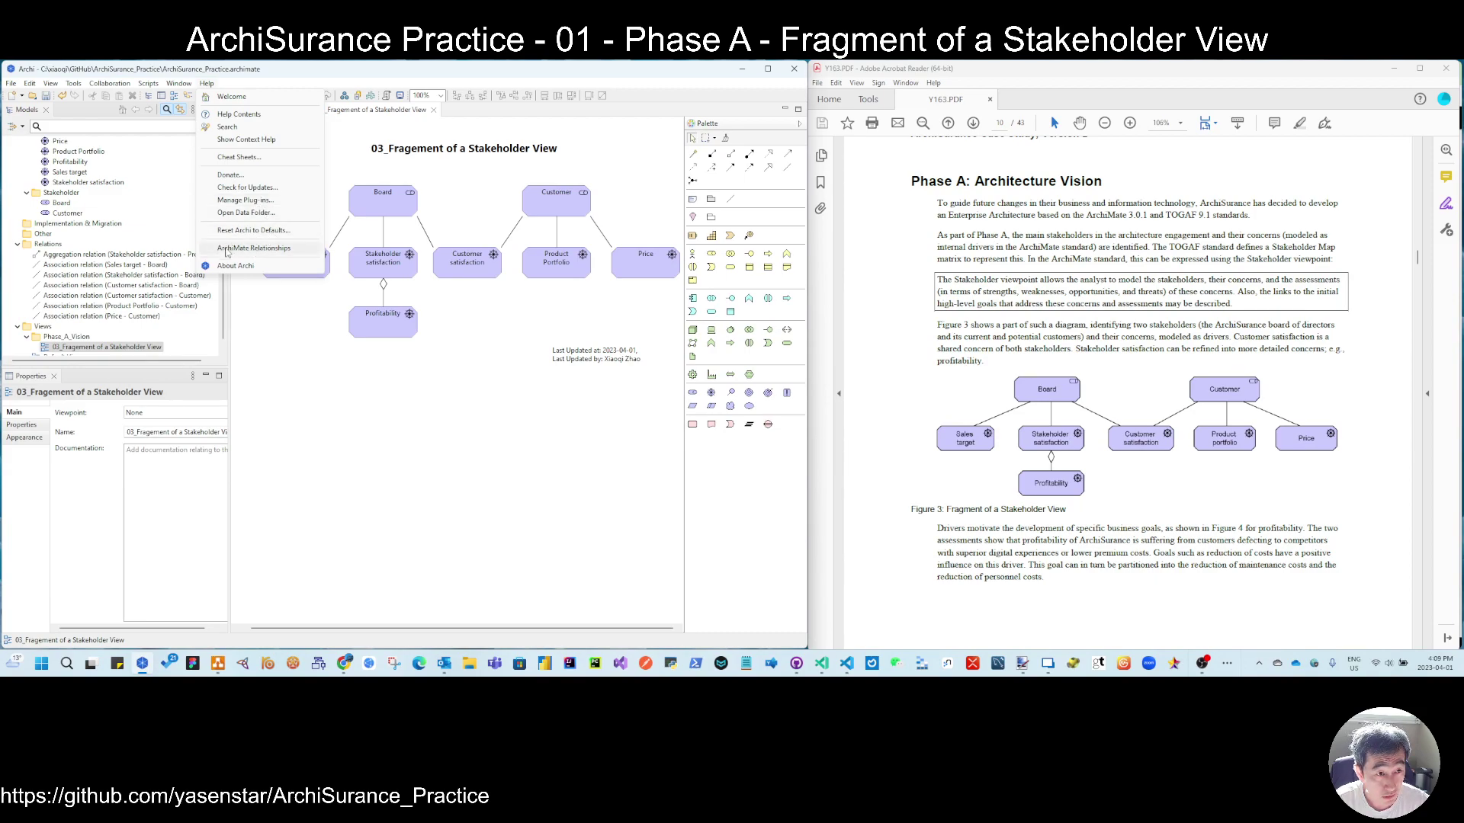
left_click(264, 248)
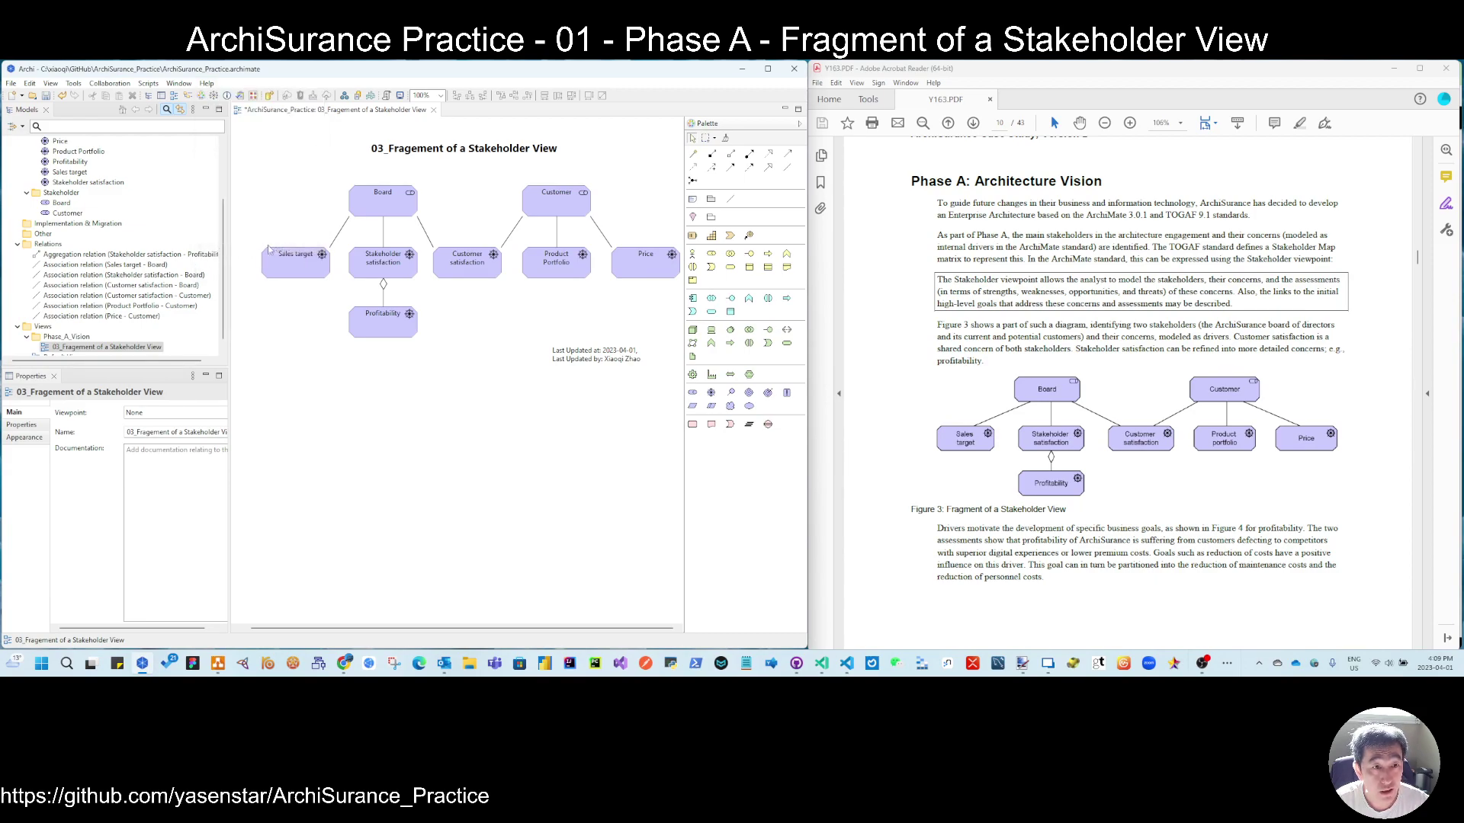
left_click_drag(449, 241, 423, 273)
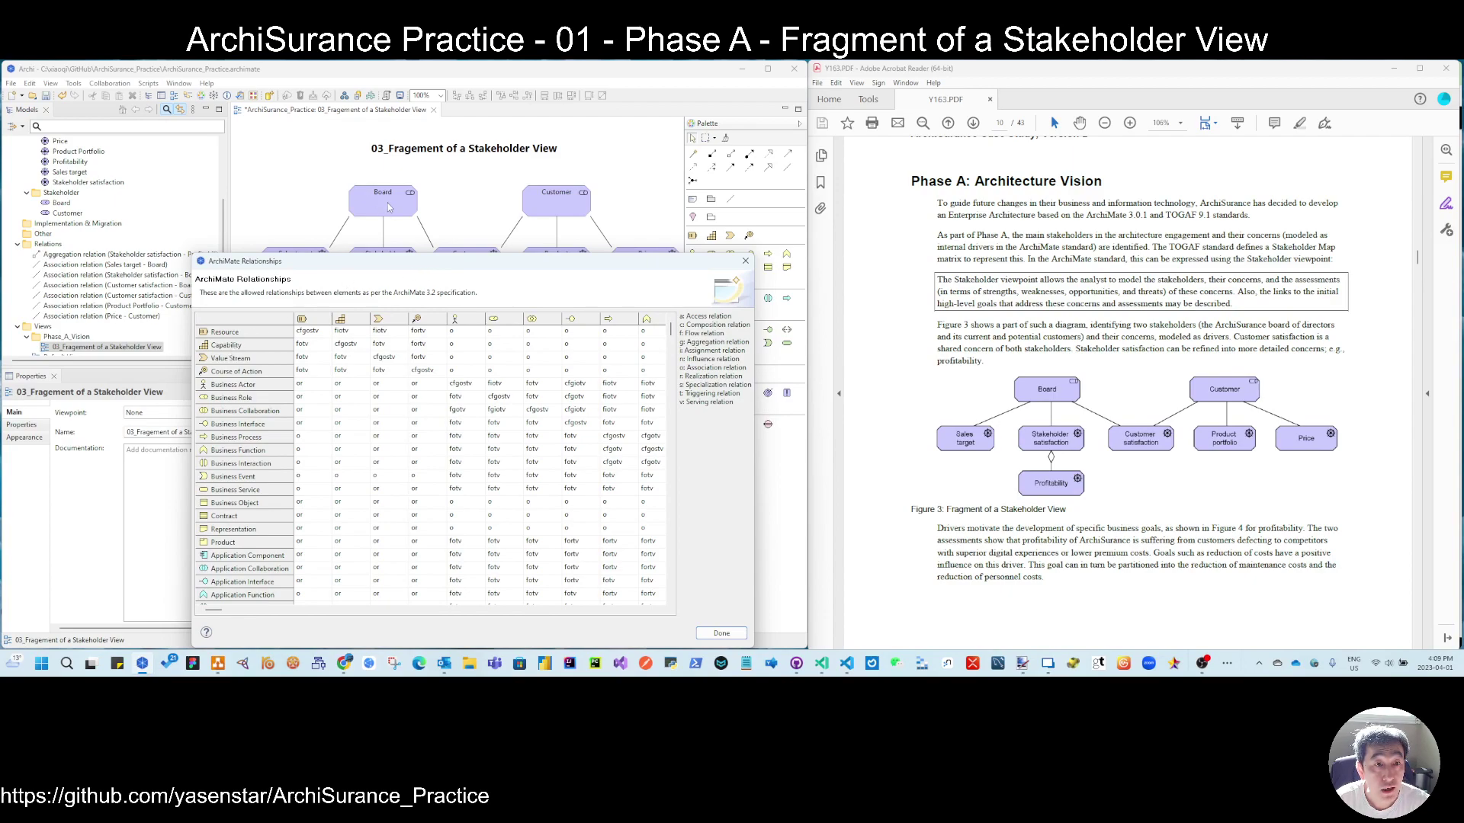
scroll(240, 508, "down", 12)
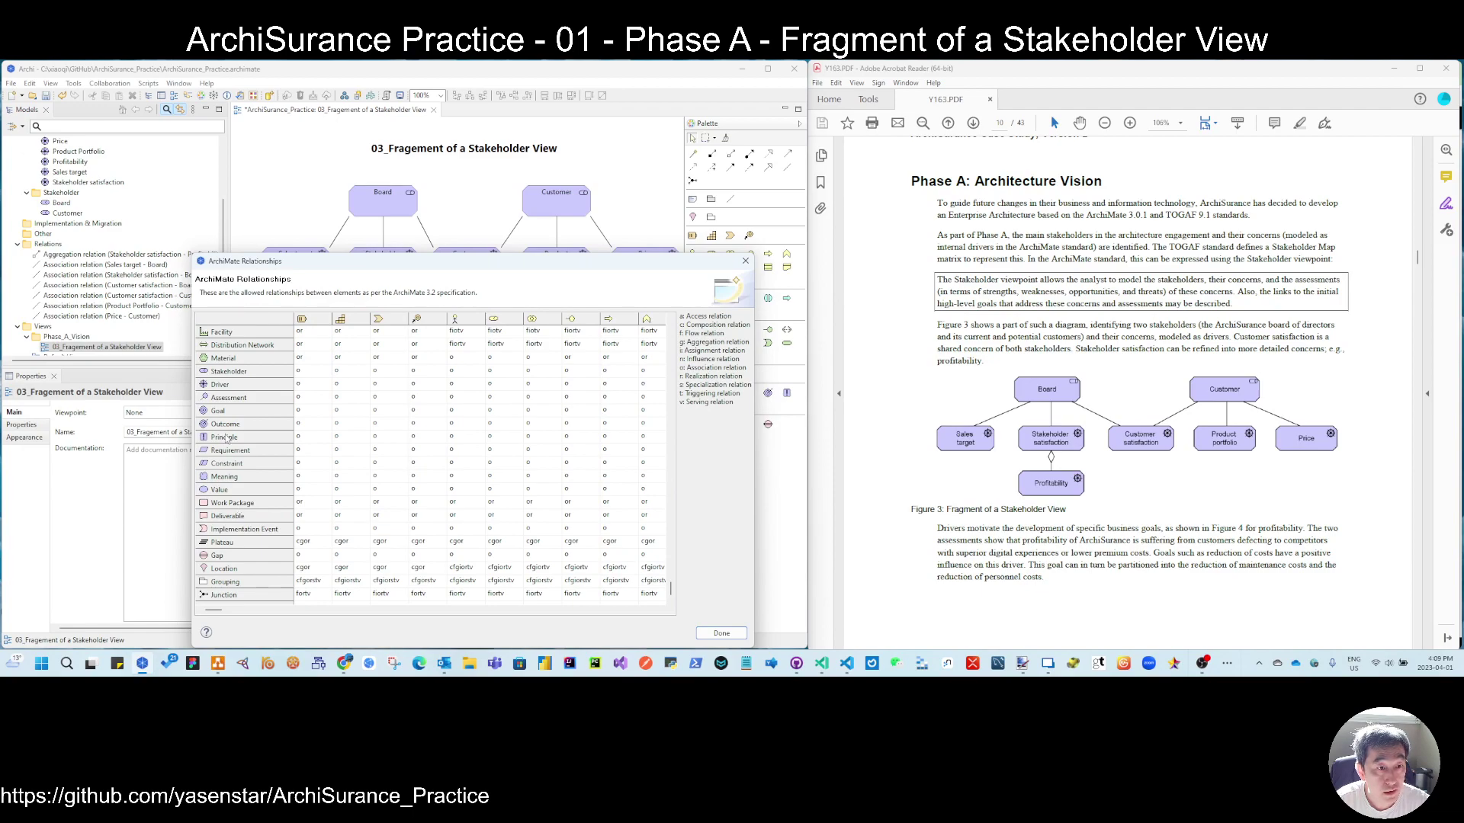
left_click(220, 374)
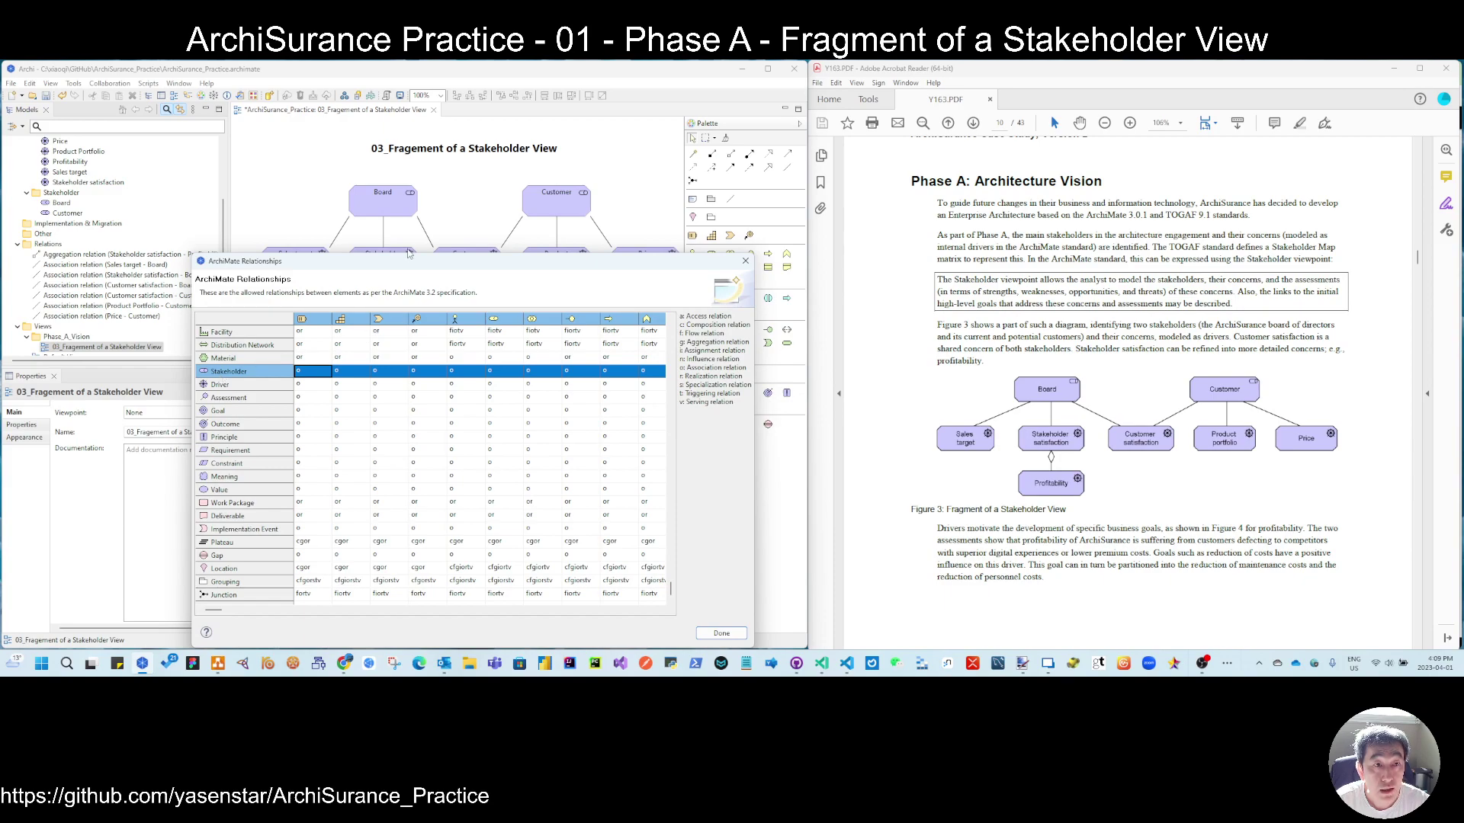
left_click_drag(466, 256, 476, 290)
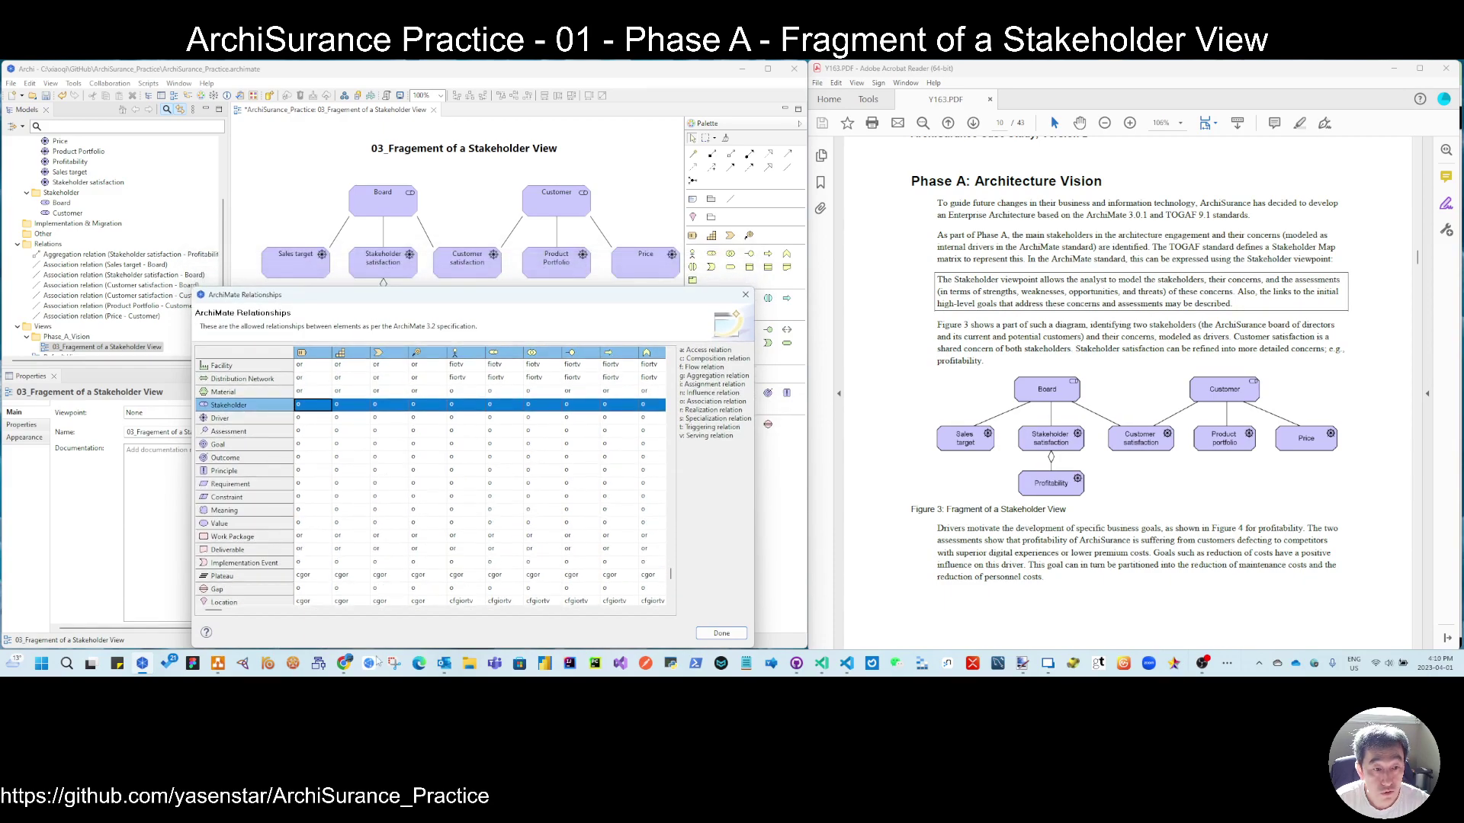
left_click_drag(296, 610, 568, 610)
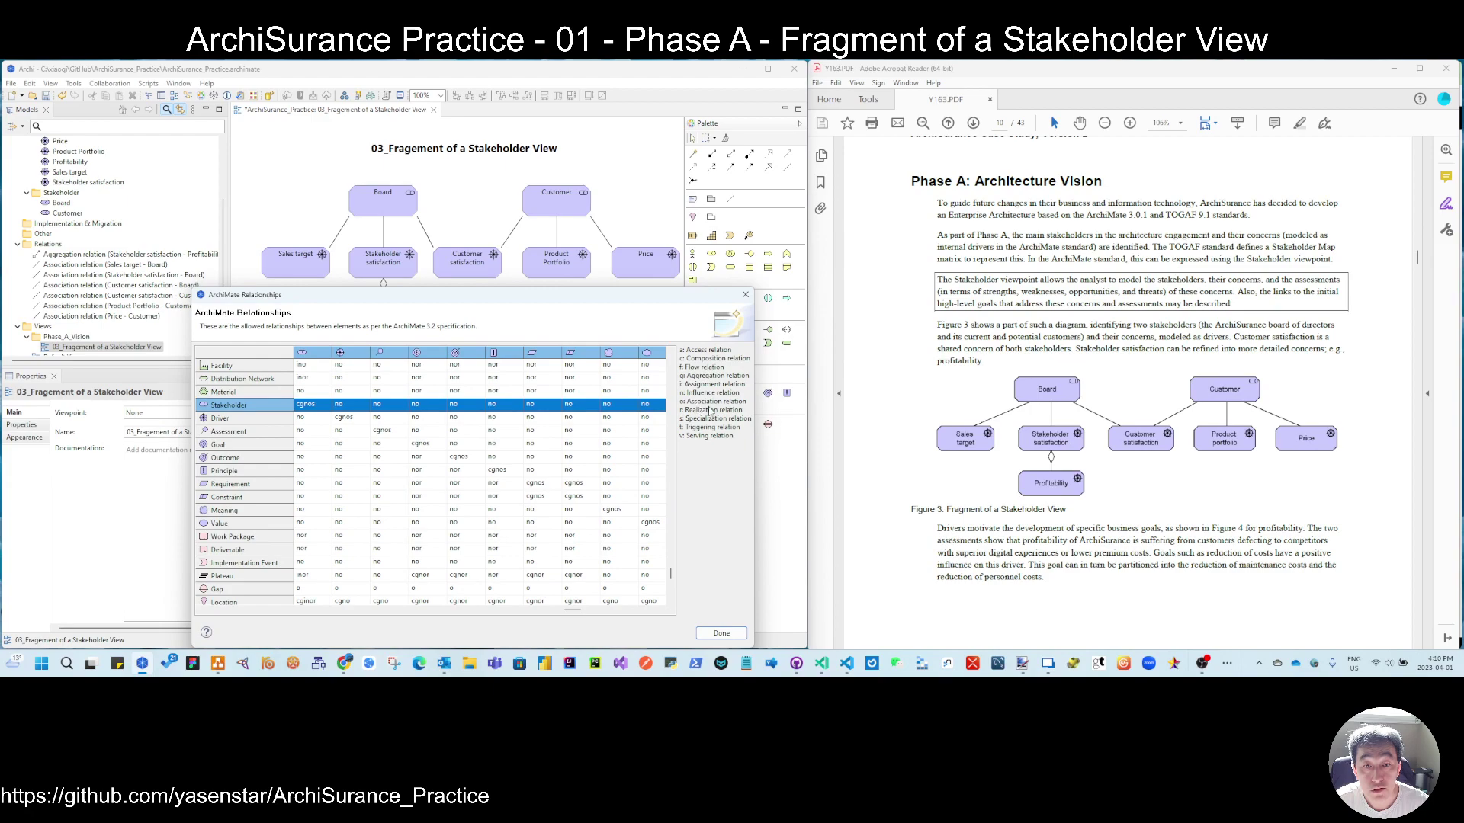
left_click(746, 298)
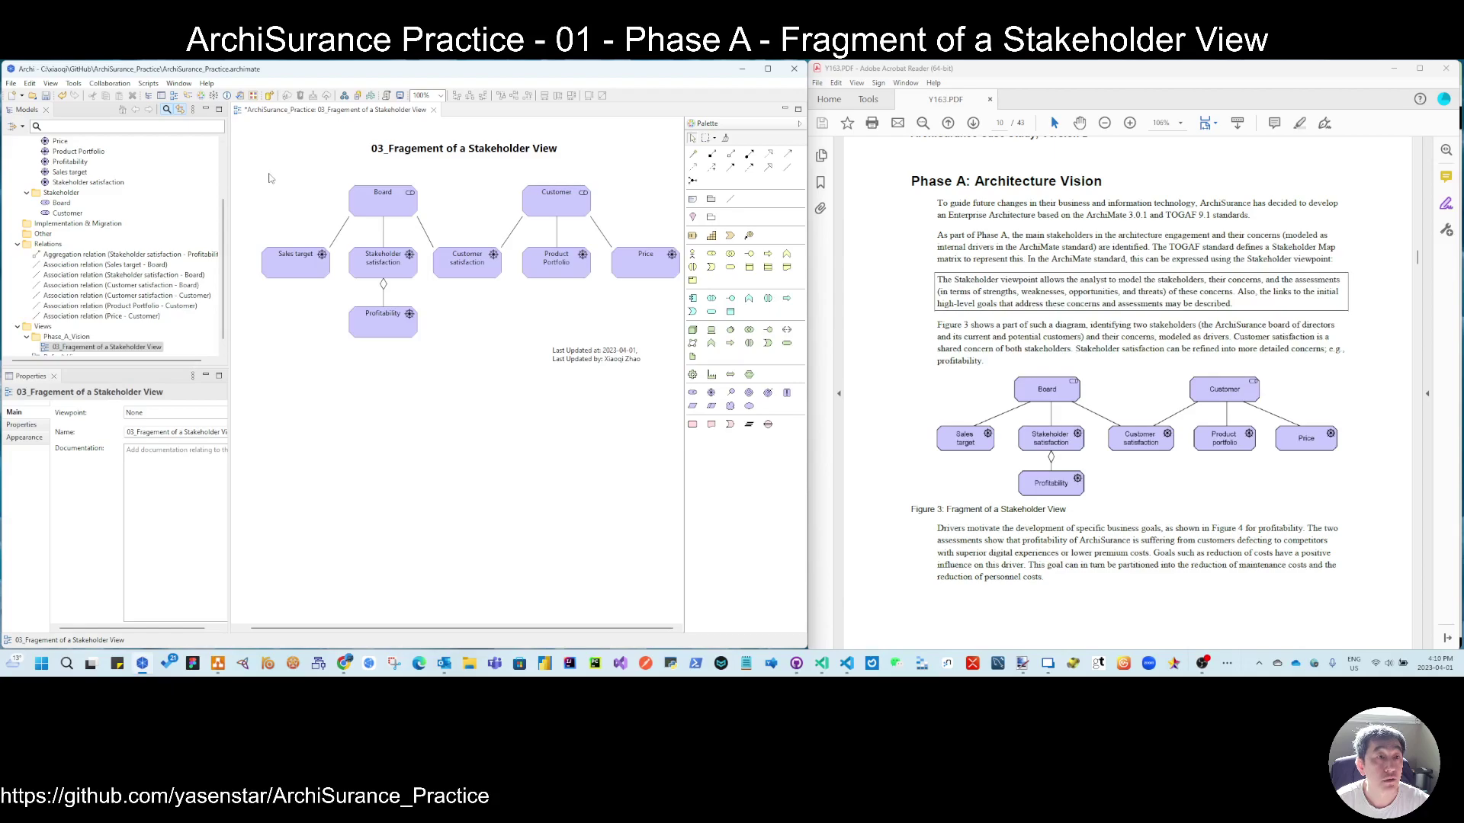
Save the model containing the 03_Fragment of a Stakeholder View diagram
left_click(46, 96)
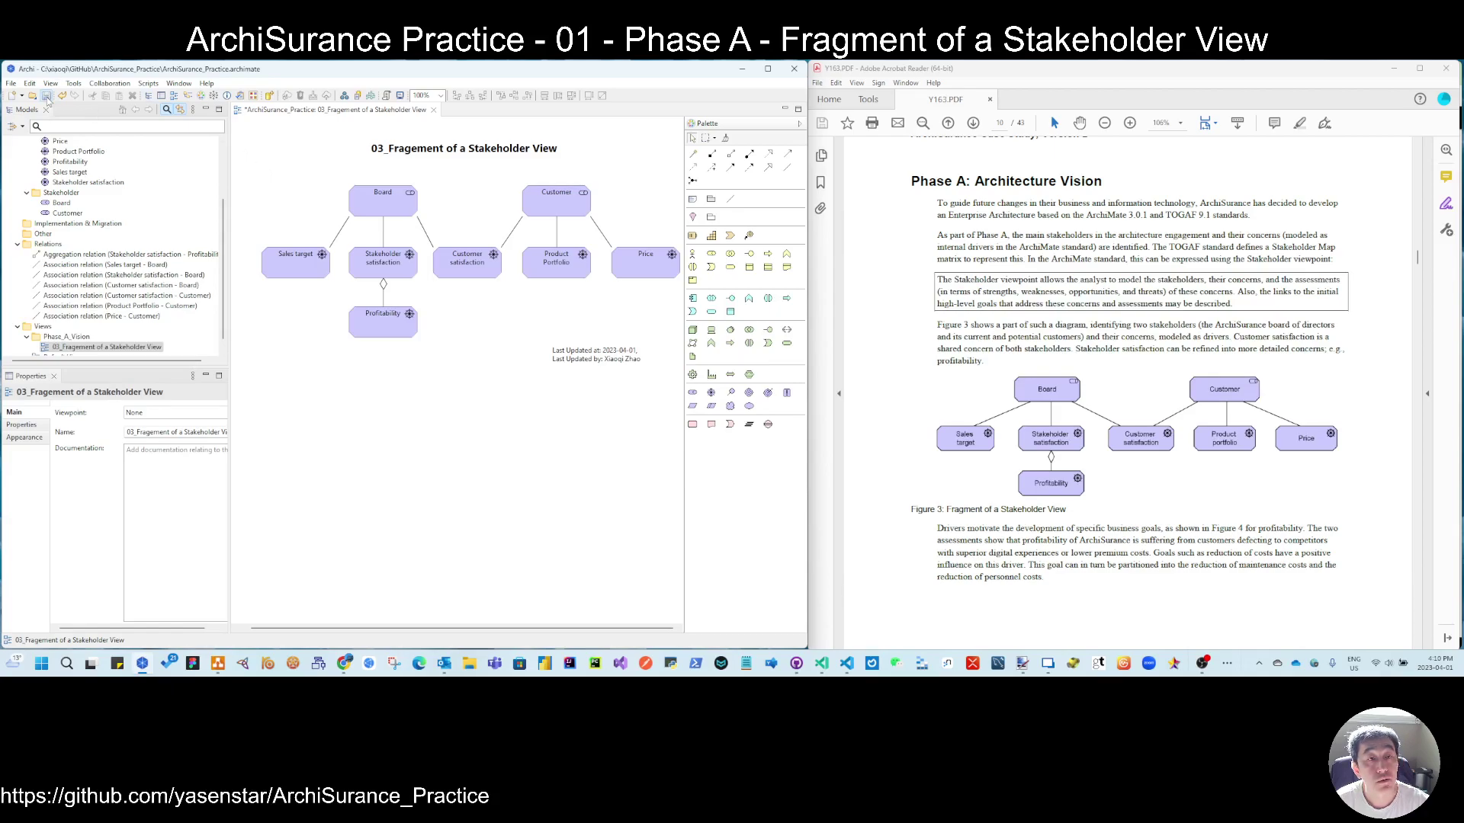